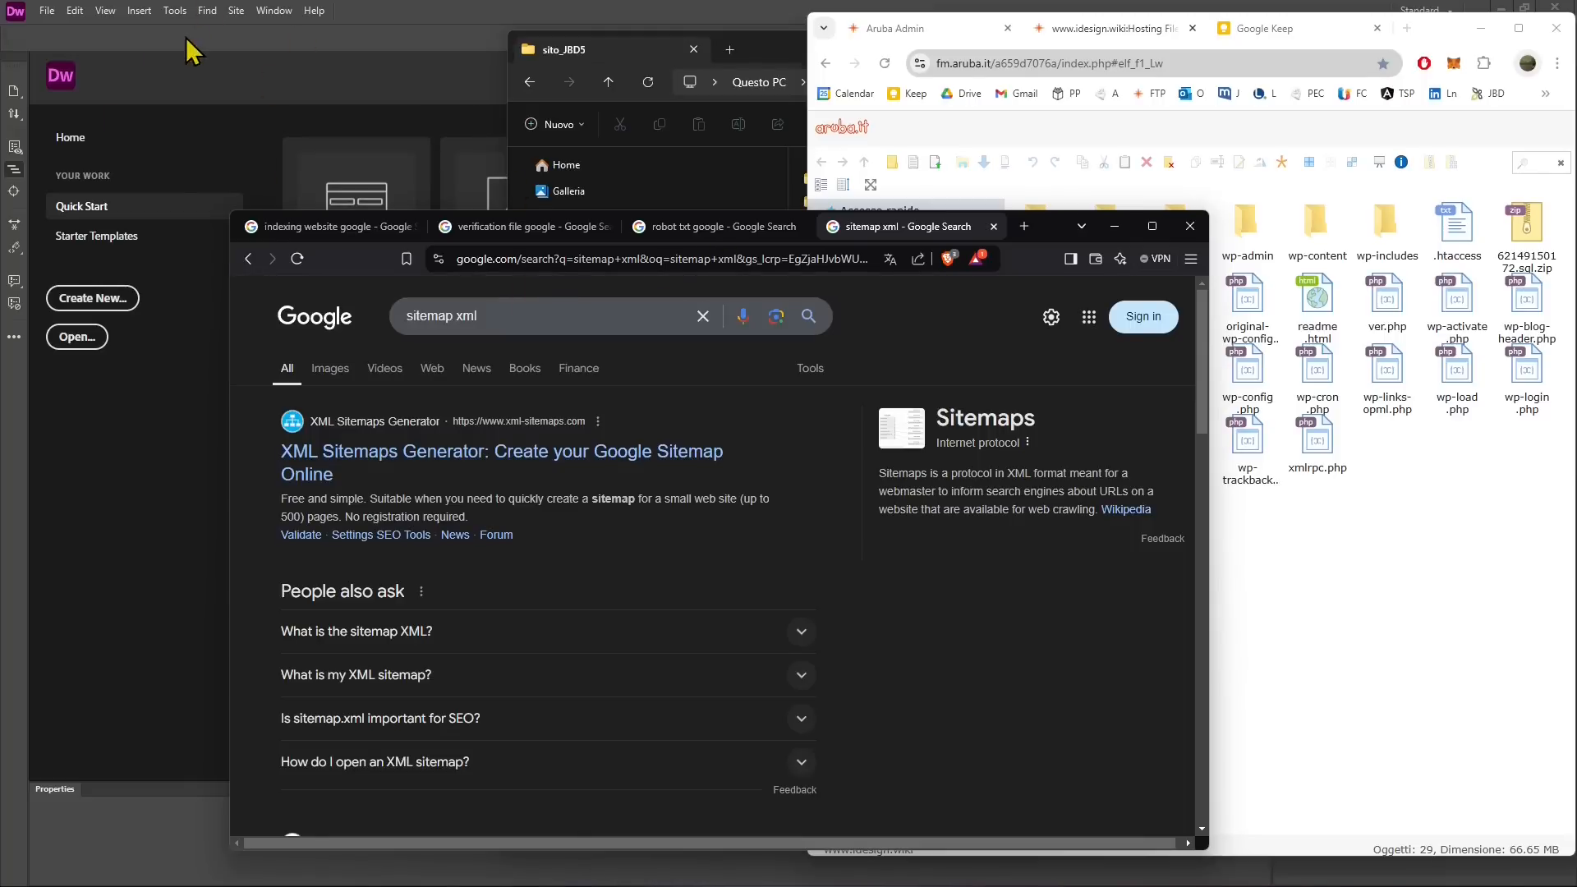
# Raise the sitemap xml search window and widen it for easier reading.
pyautogui.moveTo(1046, 234); pyautogui.dragTo(1051, 179)
pyautogui.moveTo(854, 795); pyautogui.dragTo(861, 858)
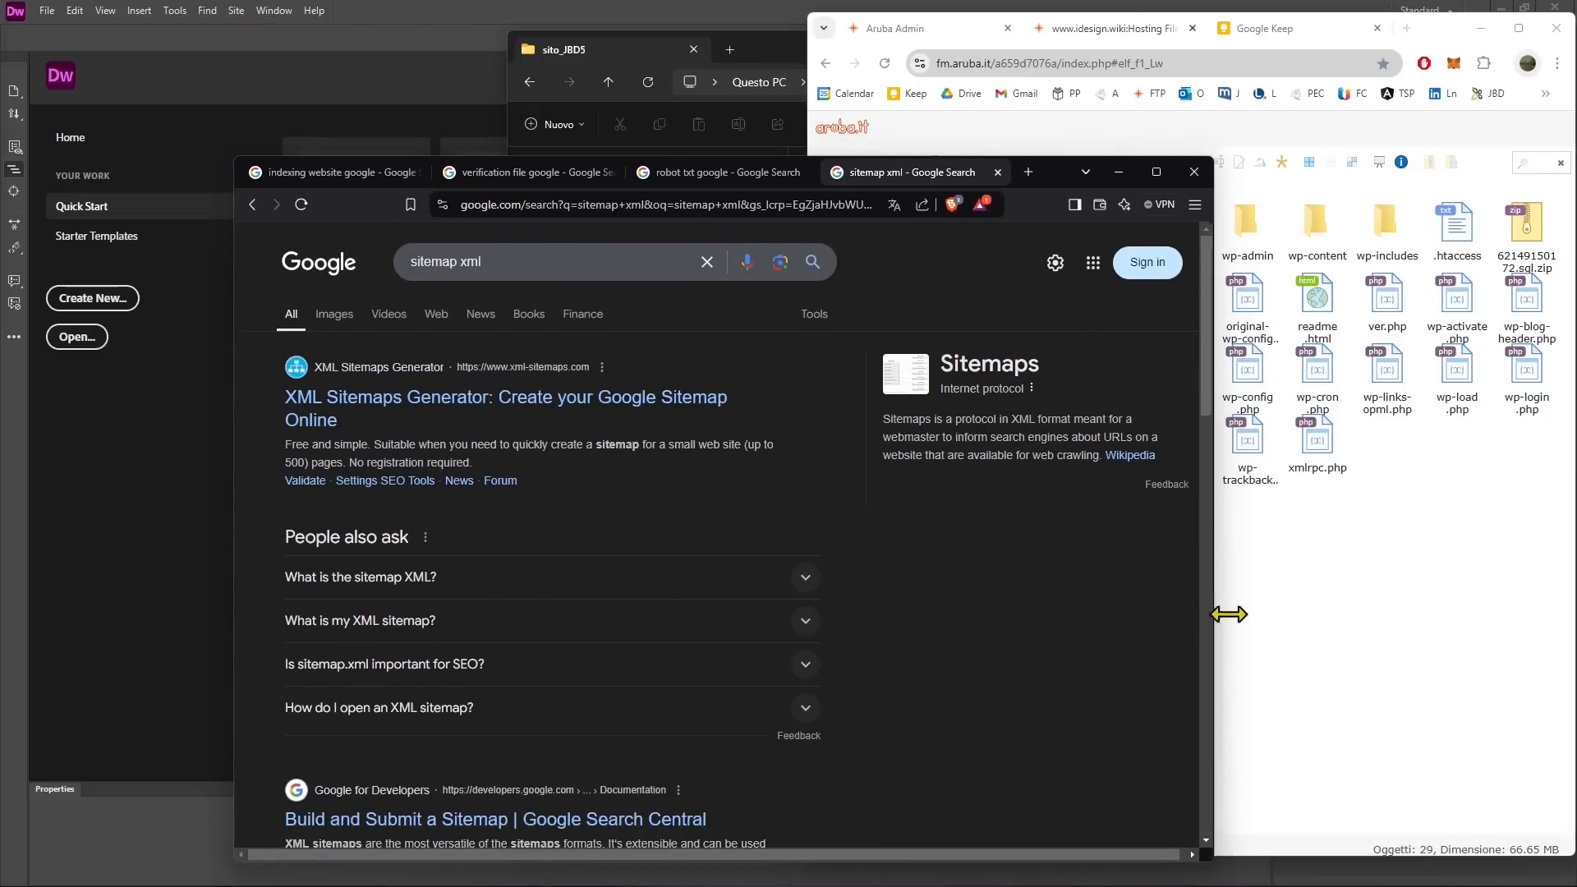
pyautogui.moveTo(1215, 618); pyautogui.dragTo(1275, 619)
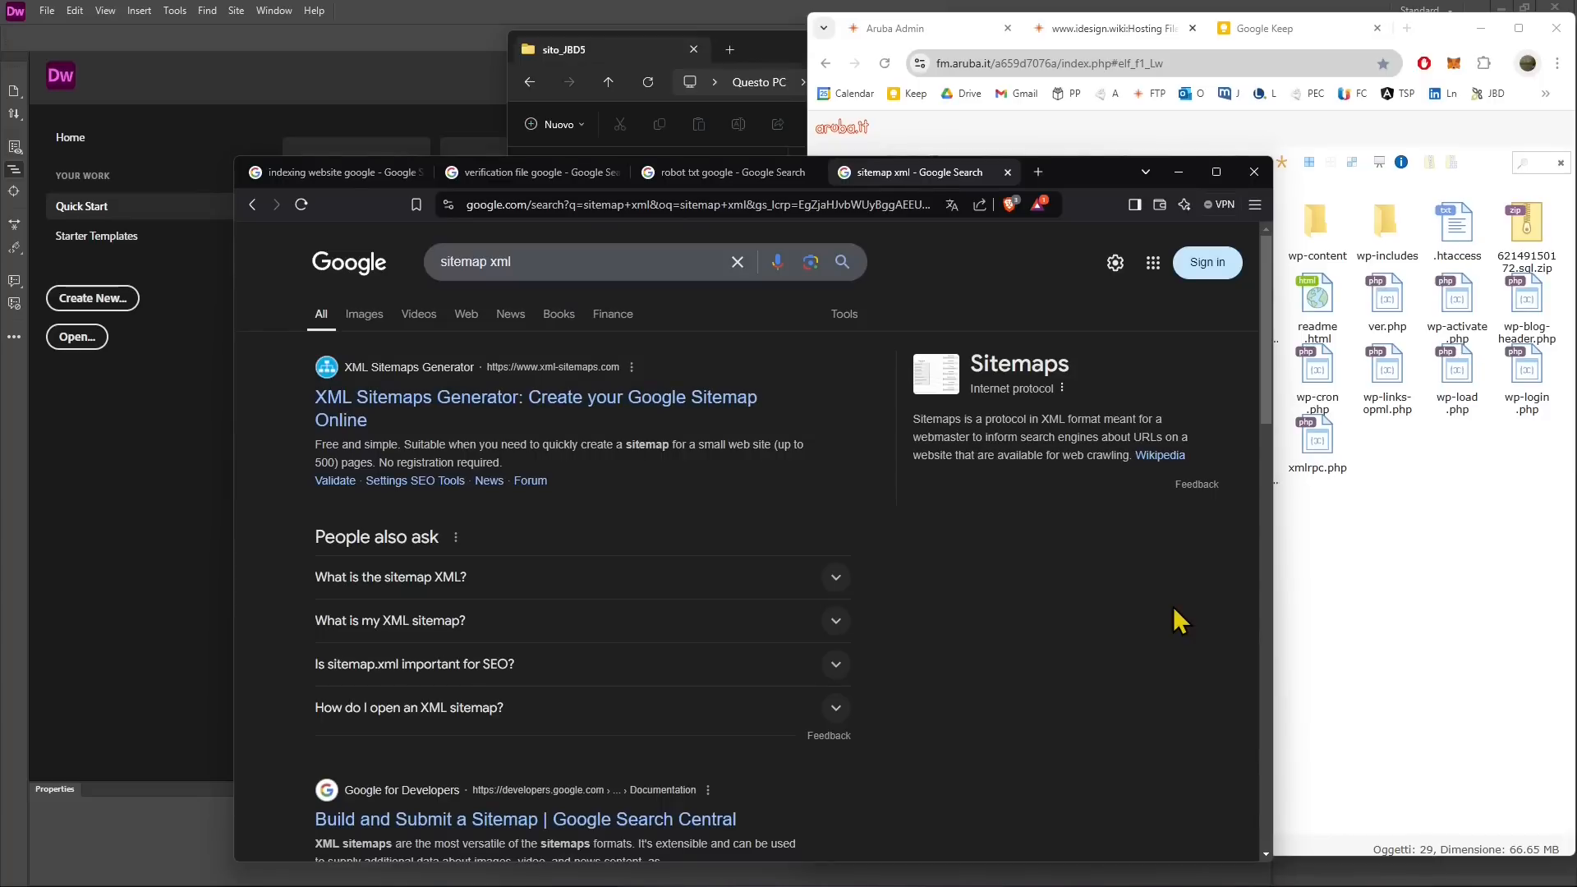
# Open the Google help article "Indexing pages to be included in search results" from the indexing website google search and read it.
pyautogui.click(321, 174)
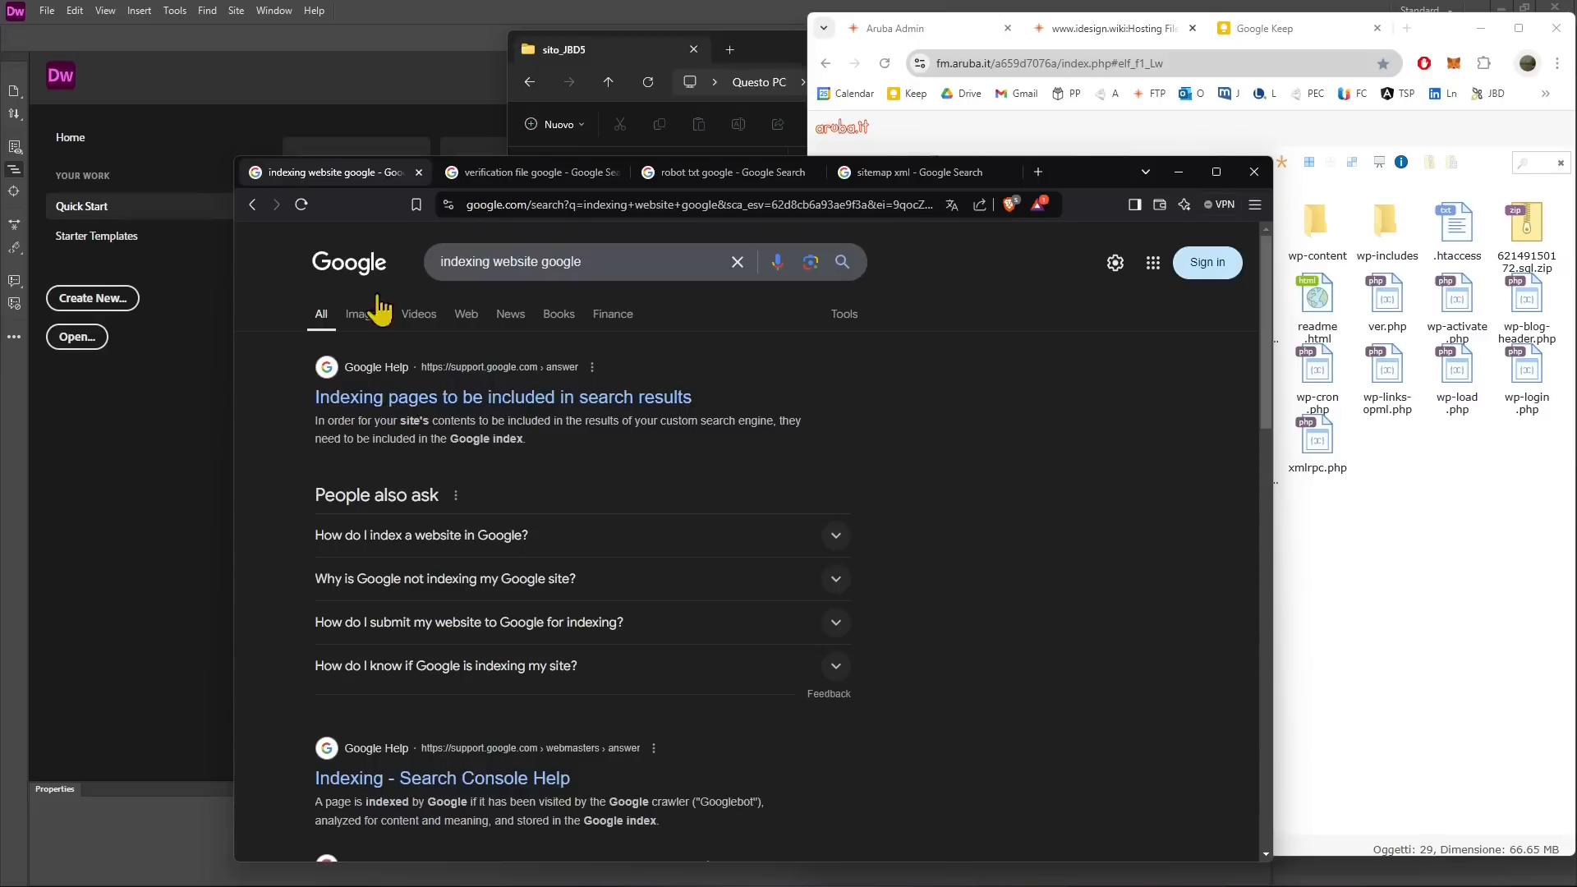
pyautogui.click(466, 261)
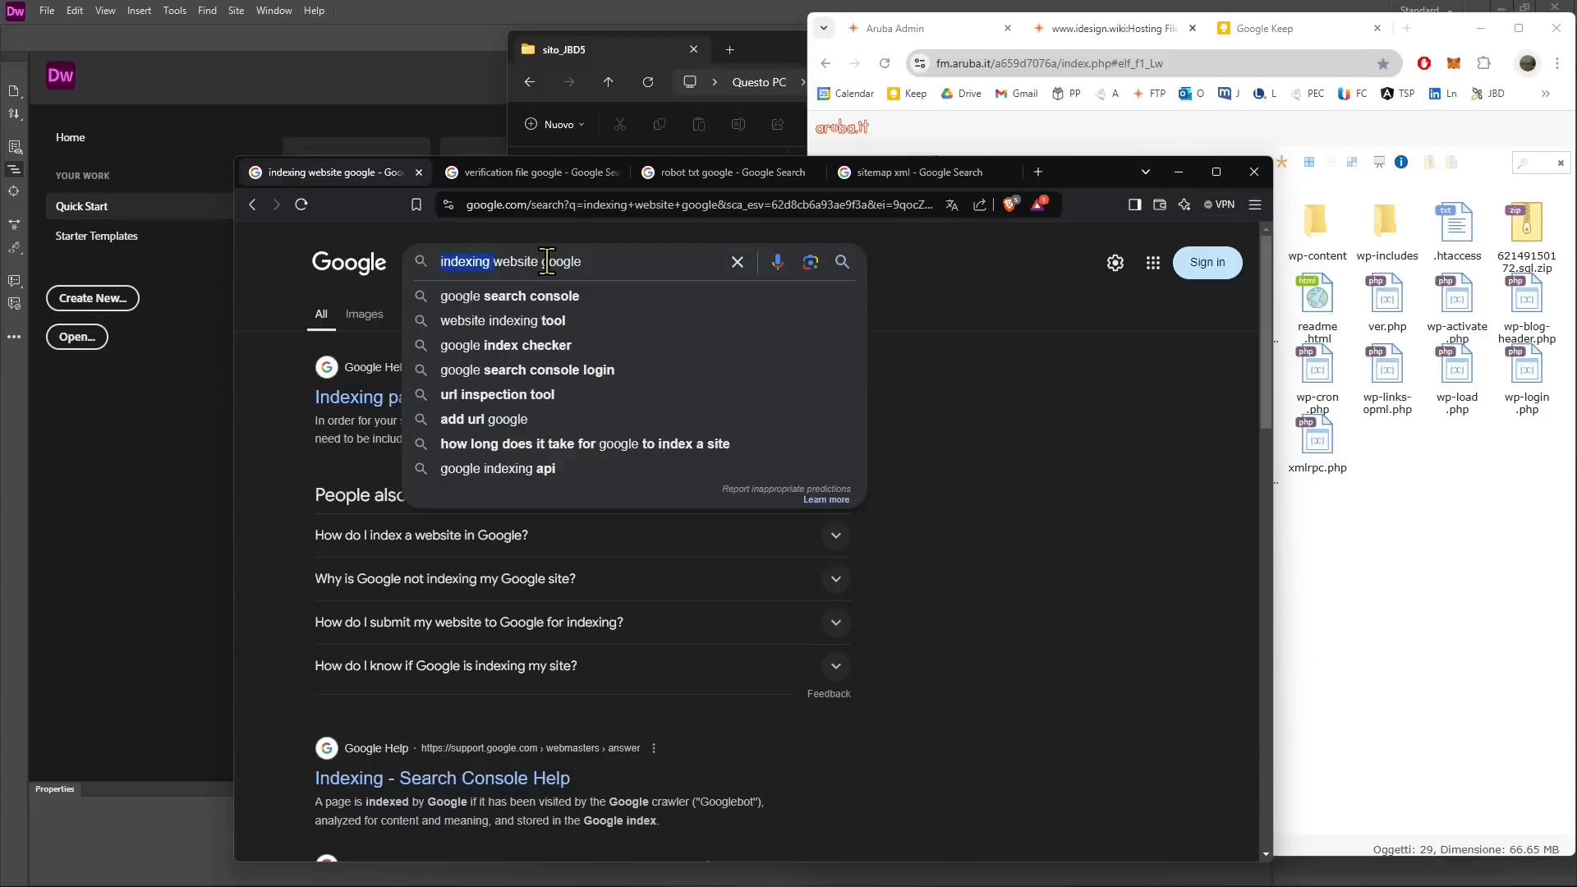
pyautogui.click(306, 415)
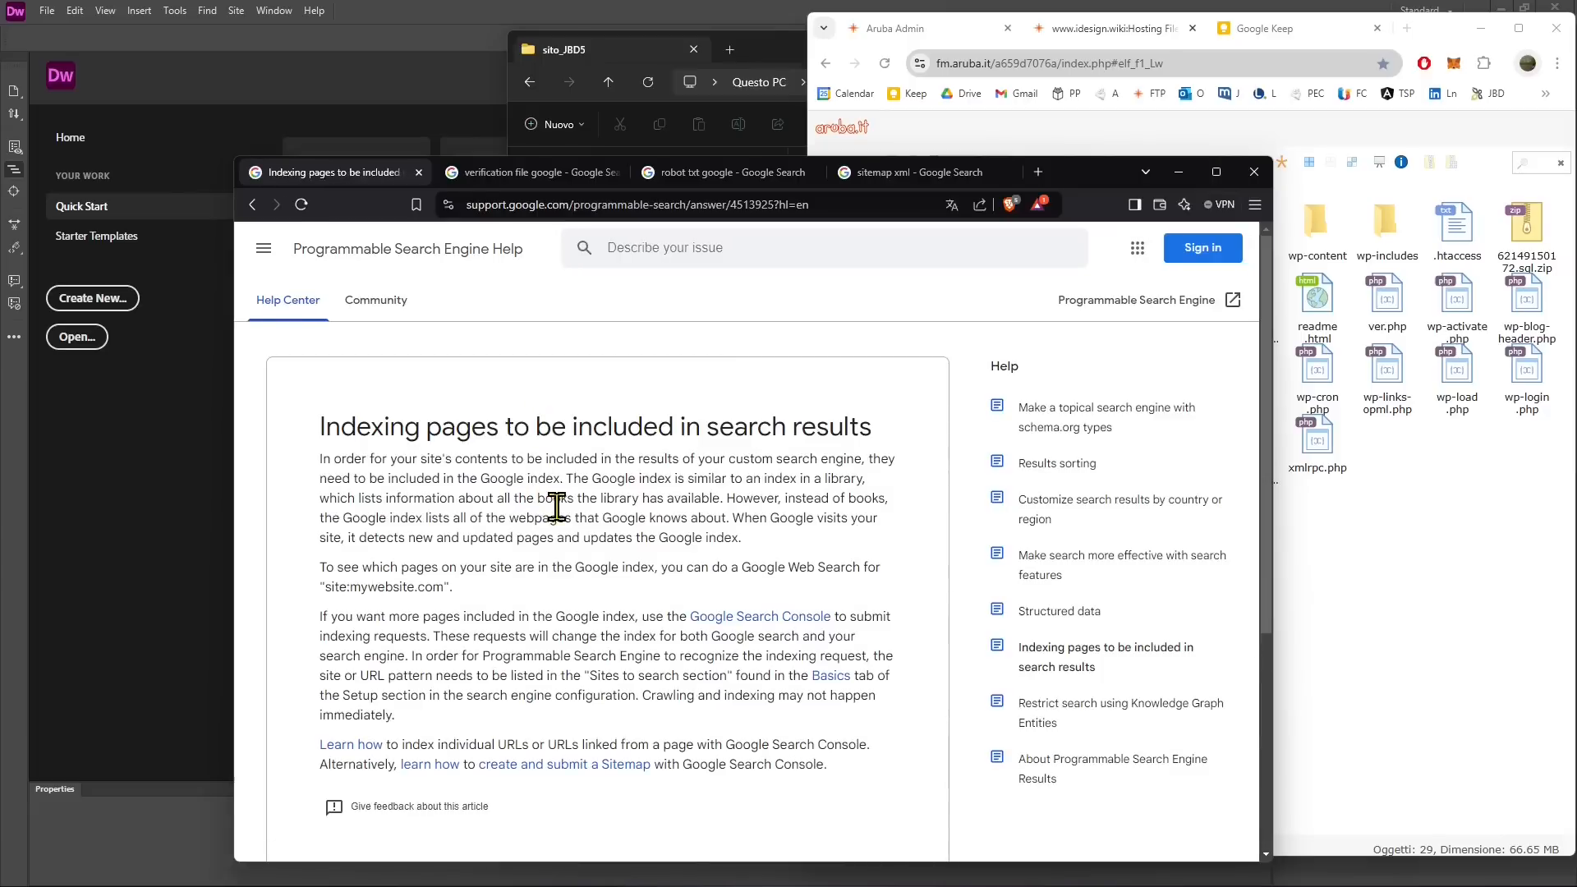
pyautogui.scroll(-1, 572, 498)
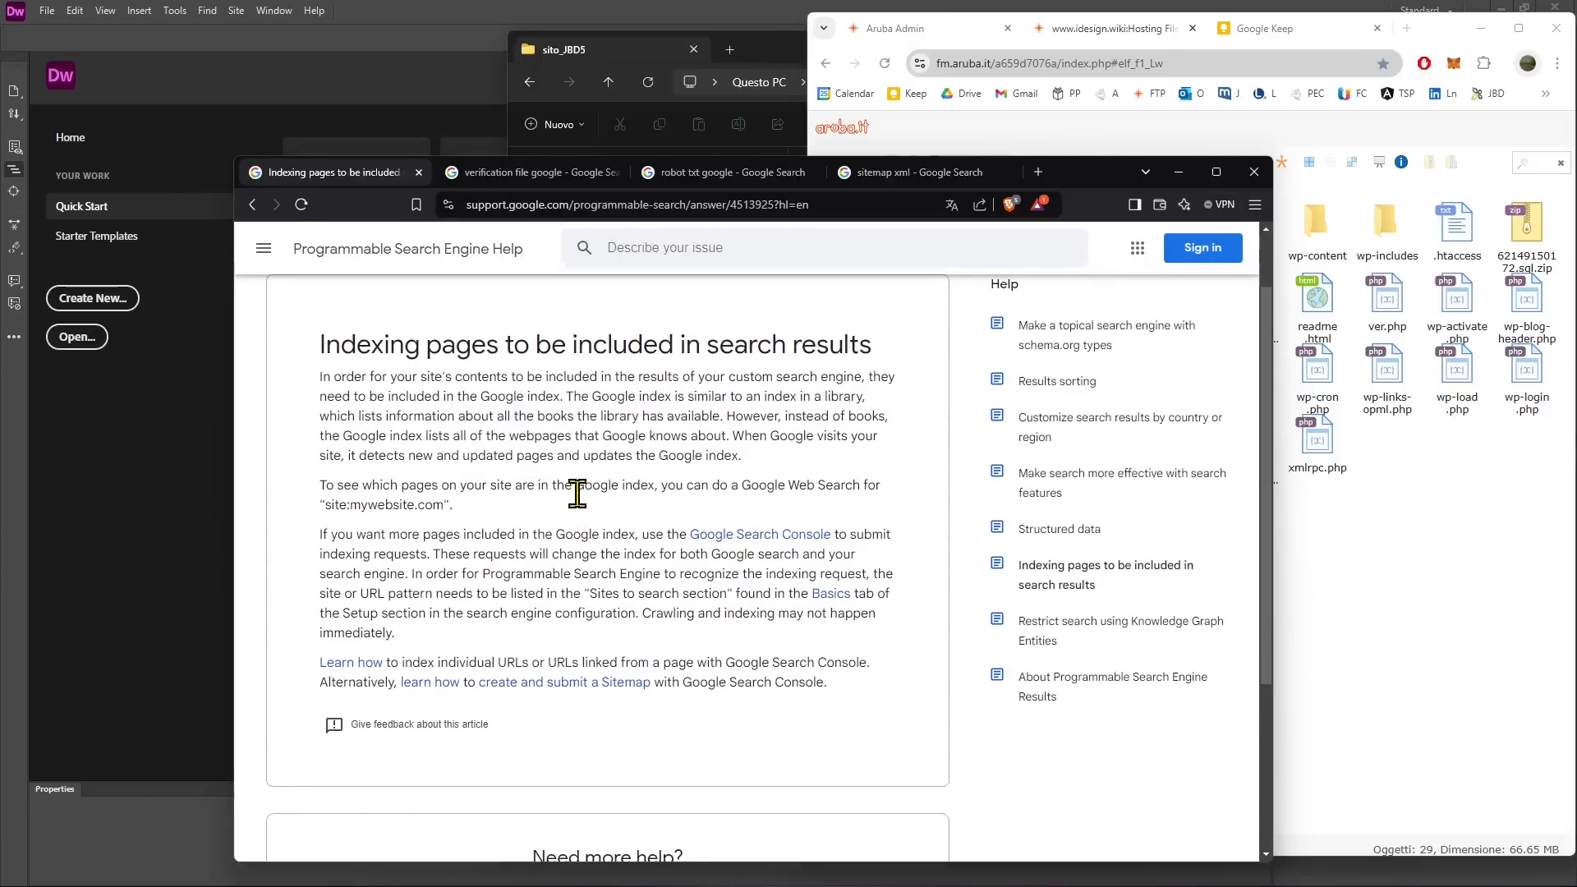
pyautogui.scroll(-3, 539, 545)
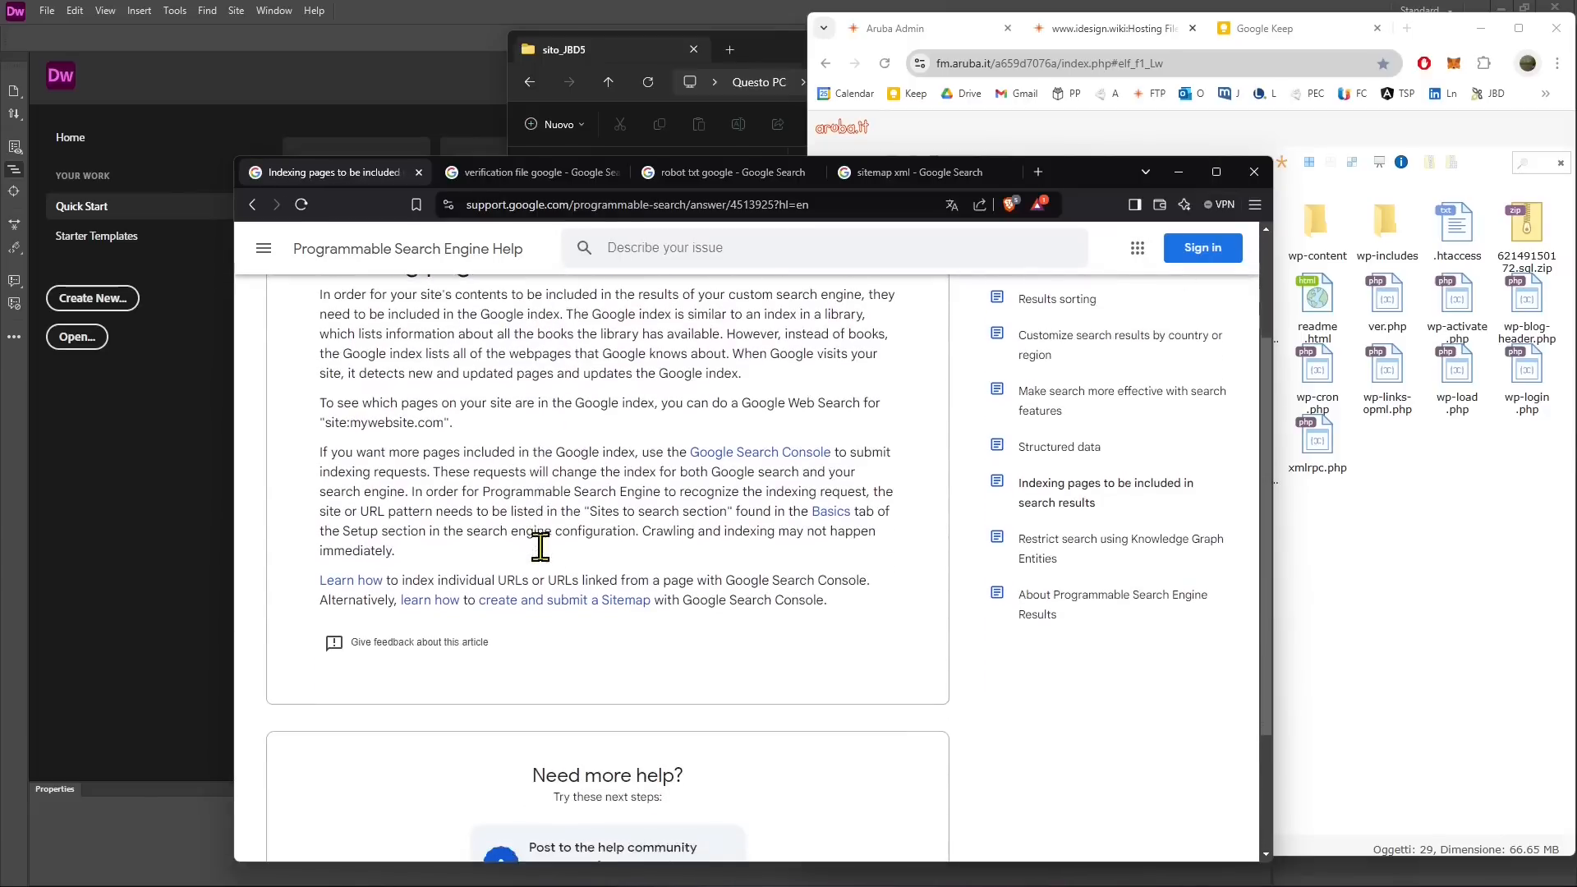
pyautogui.scroll(3, 538, 562)
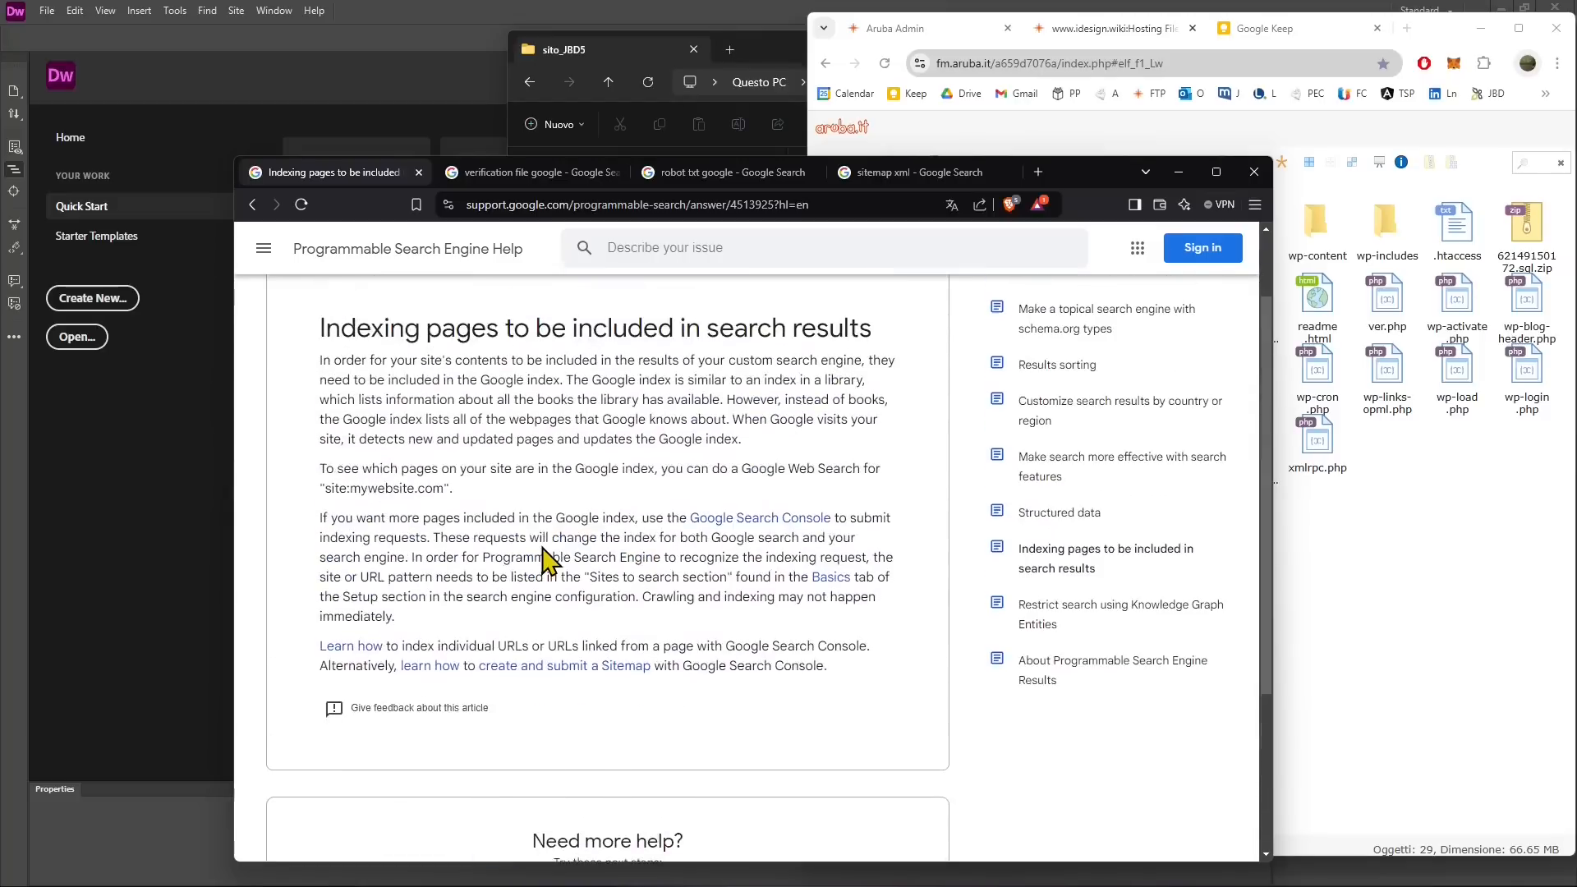
# Switch to Google Search Console and review the Performance and Indexing reports on the site's Overview page.
pyautogui.hotkey('alt', 'Tab')
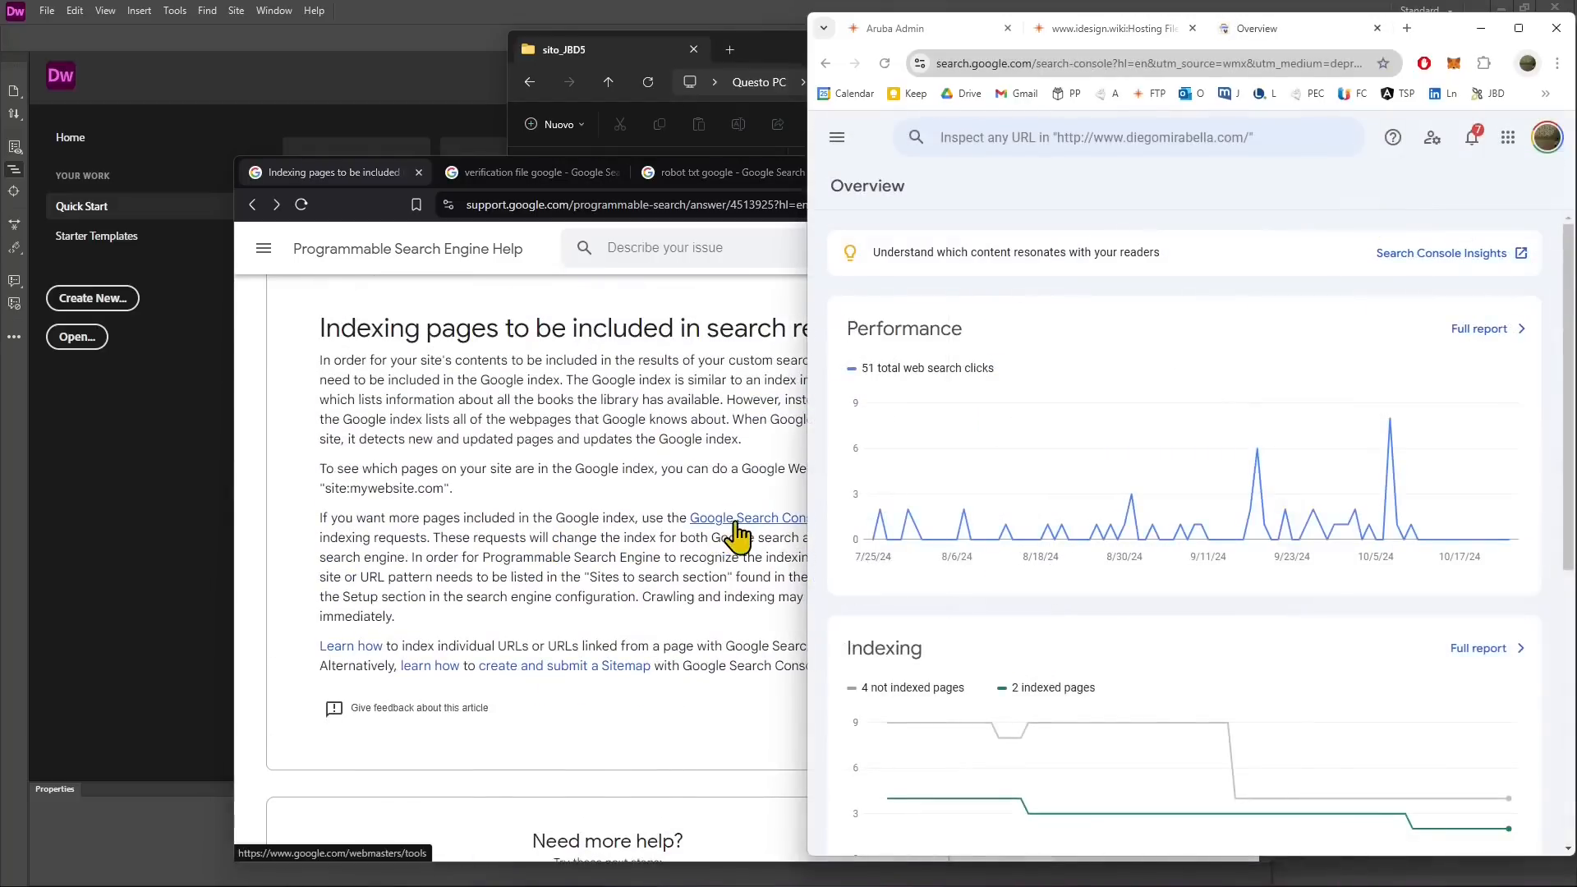
pyautogui.moveTo(1071, 444)
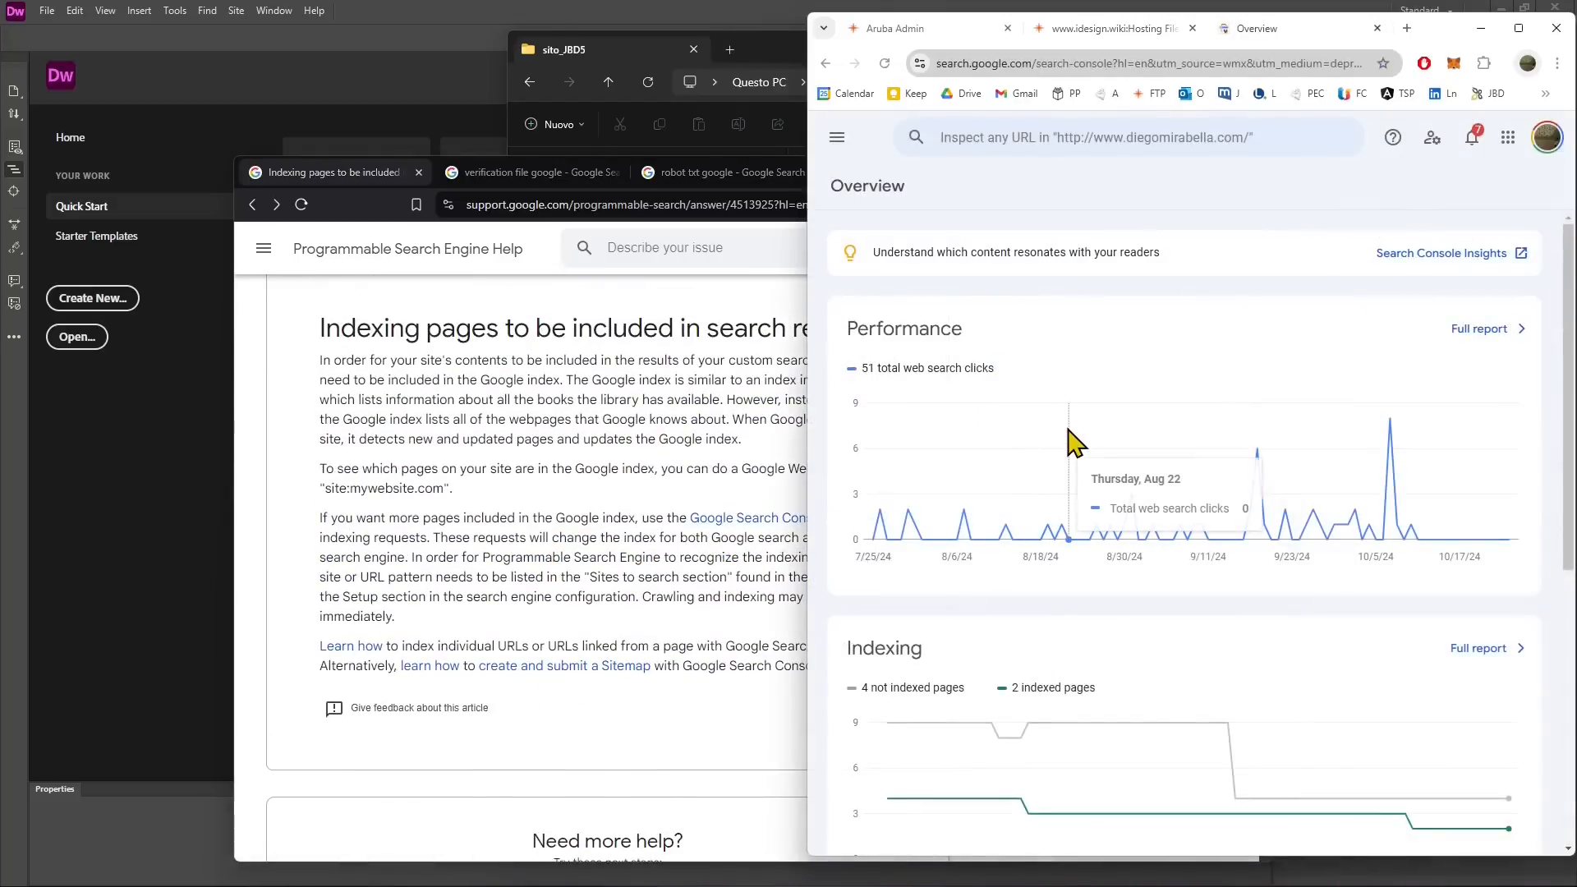
pyautogui.scroll(-1, 1014, 567)
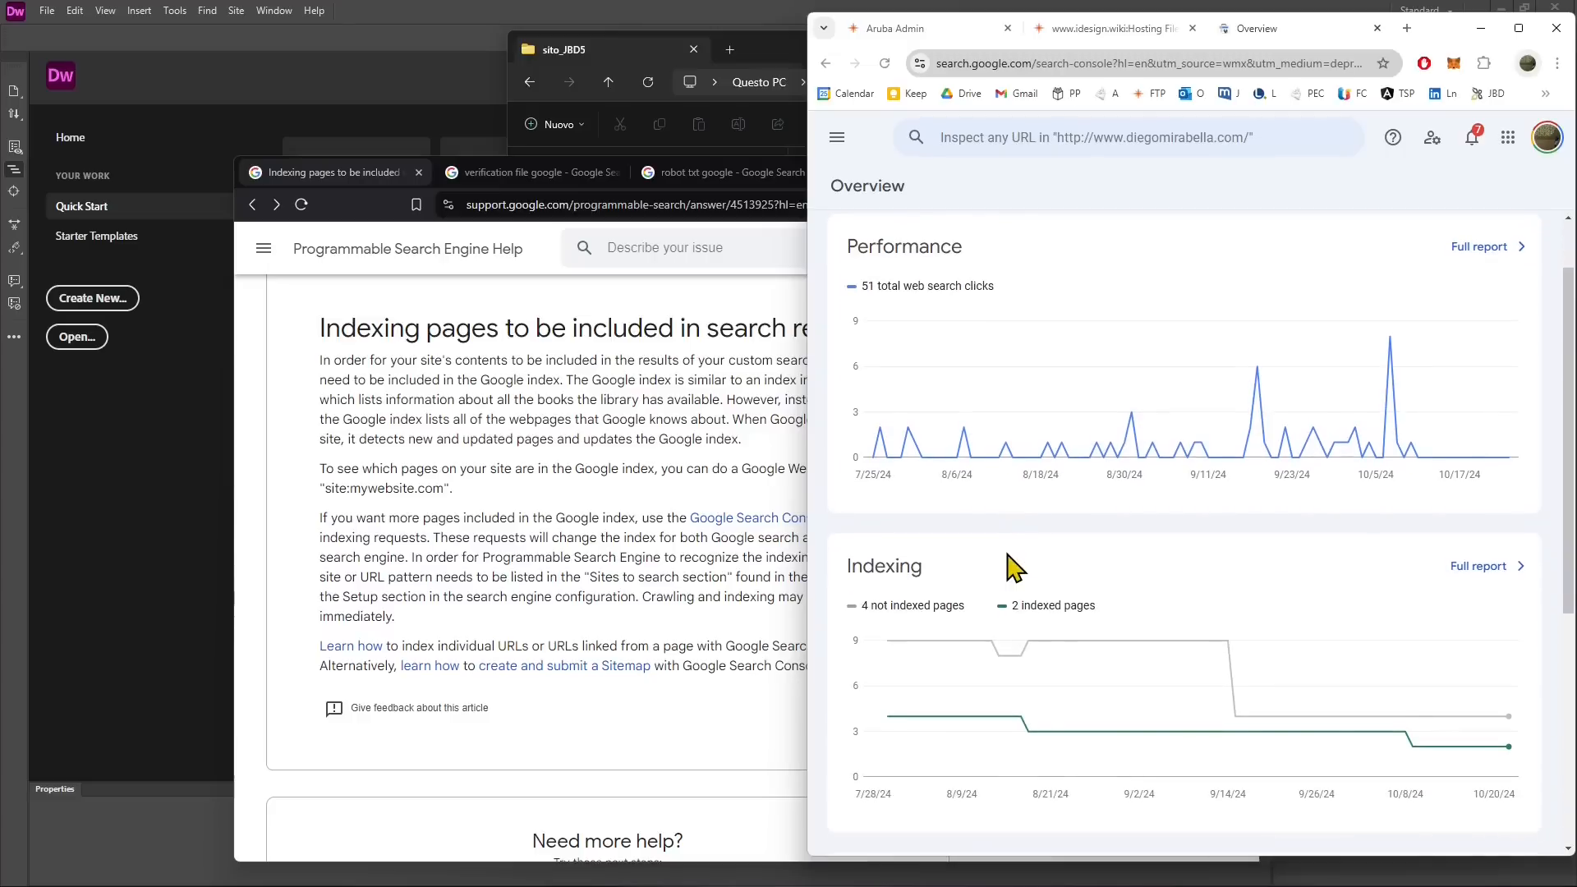
pyautogui.scroll(3, 1018, 558)
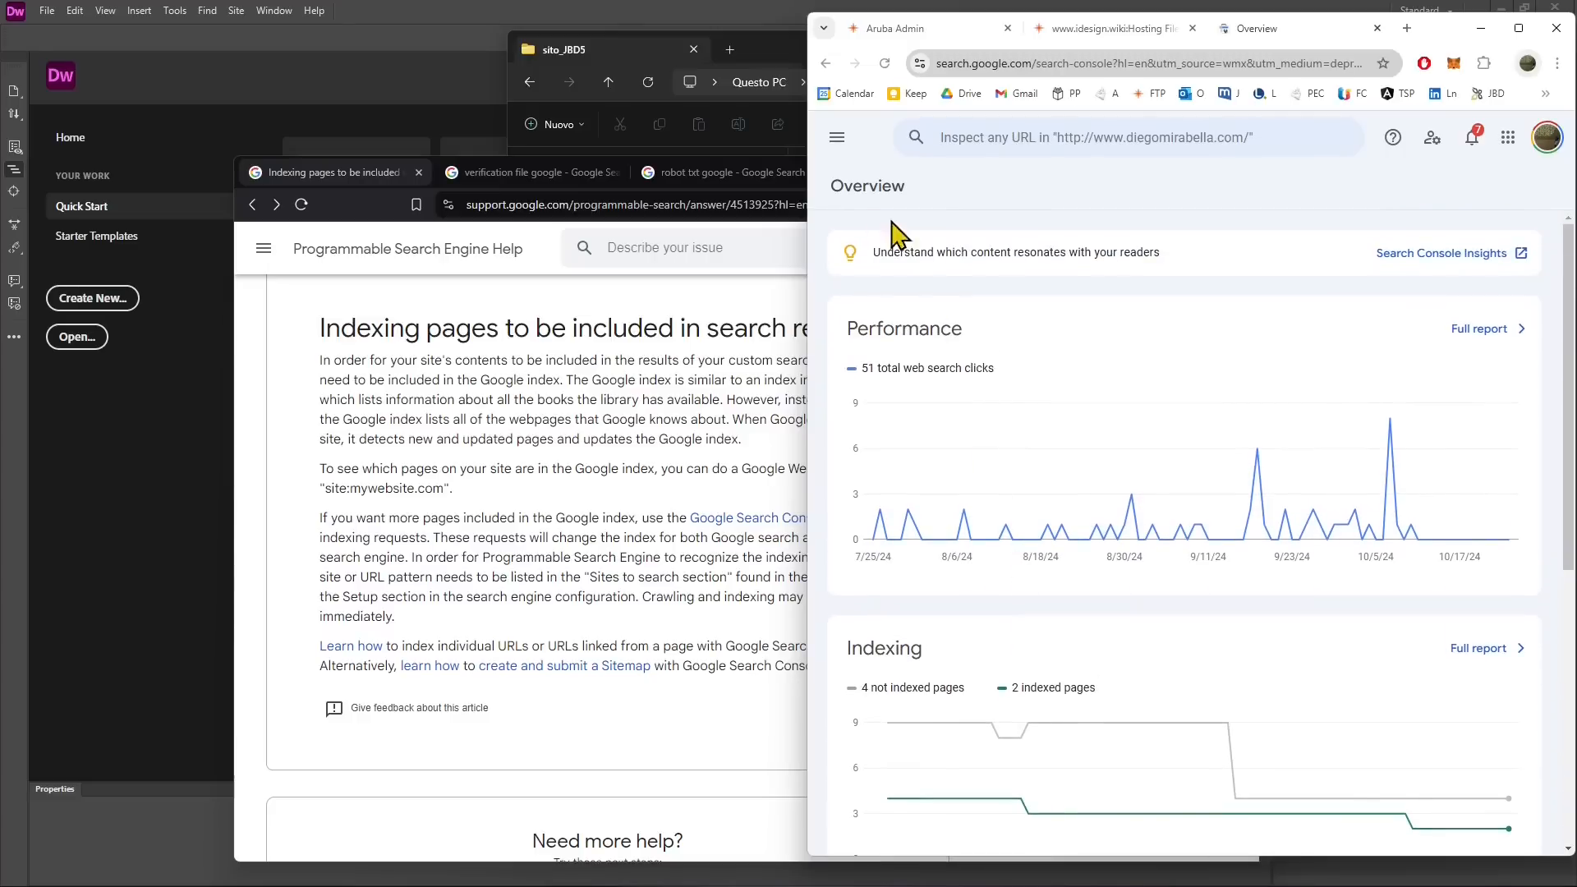
pyautogui.scroll(-4, 1010, 540)
pyautogui.scroll(-2, 1007, 534)
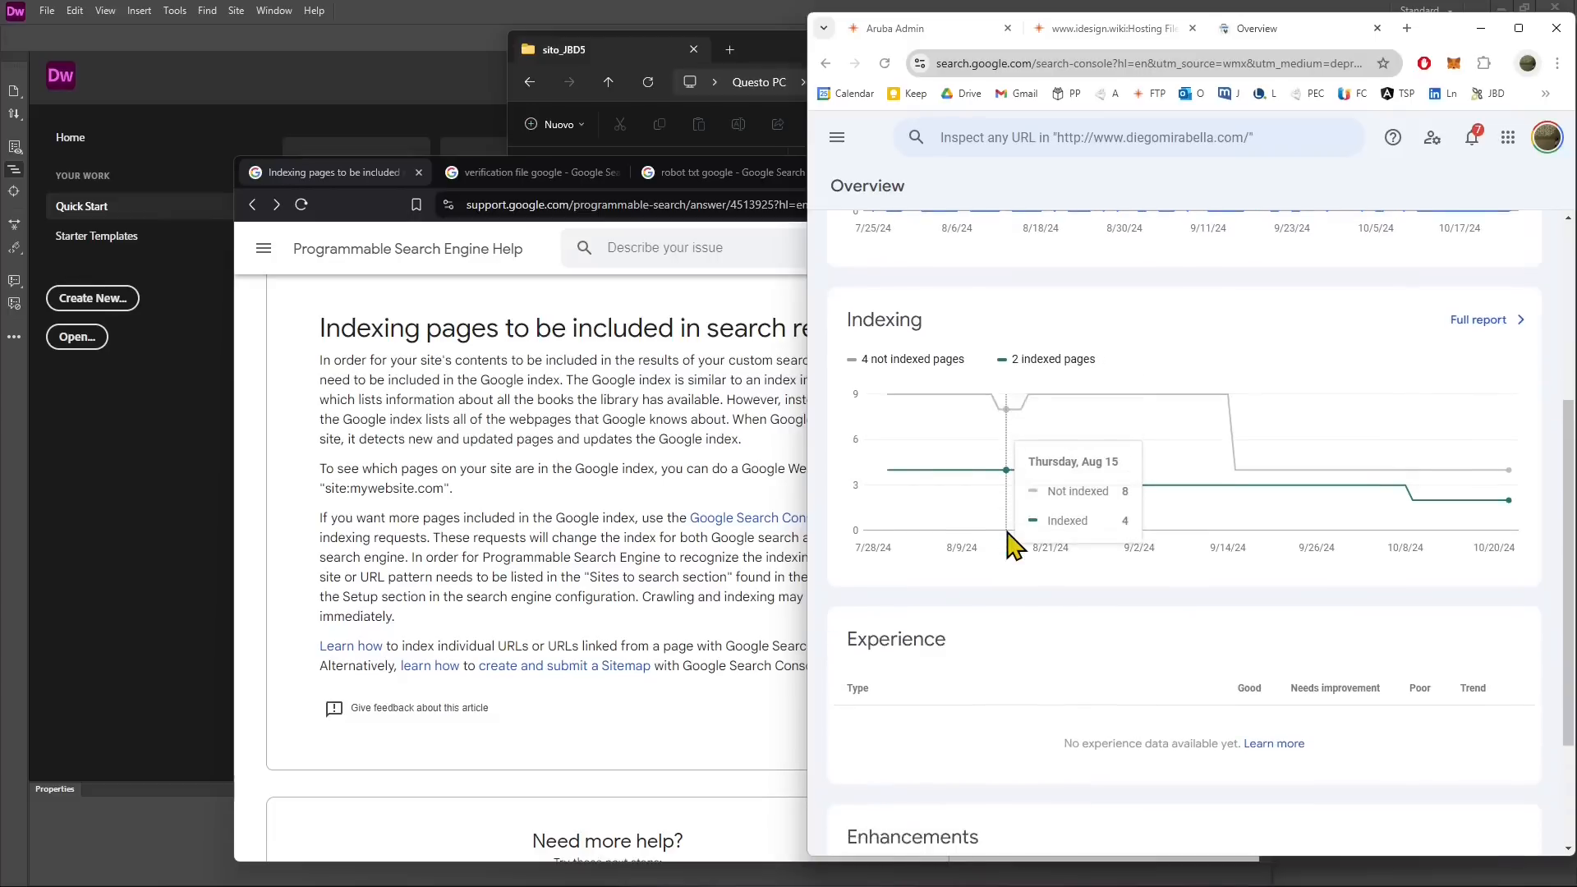
pyautogui.scroll(2, 985, 526)
pyautogui.scroll(2, 918, 515)
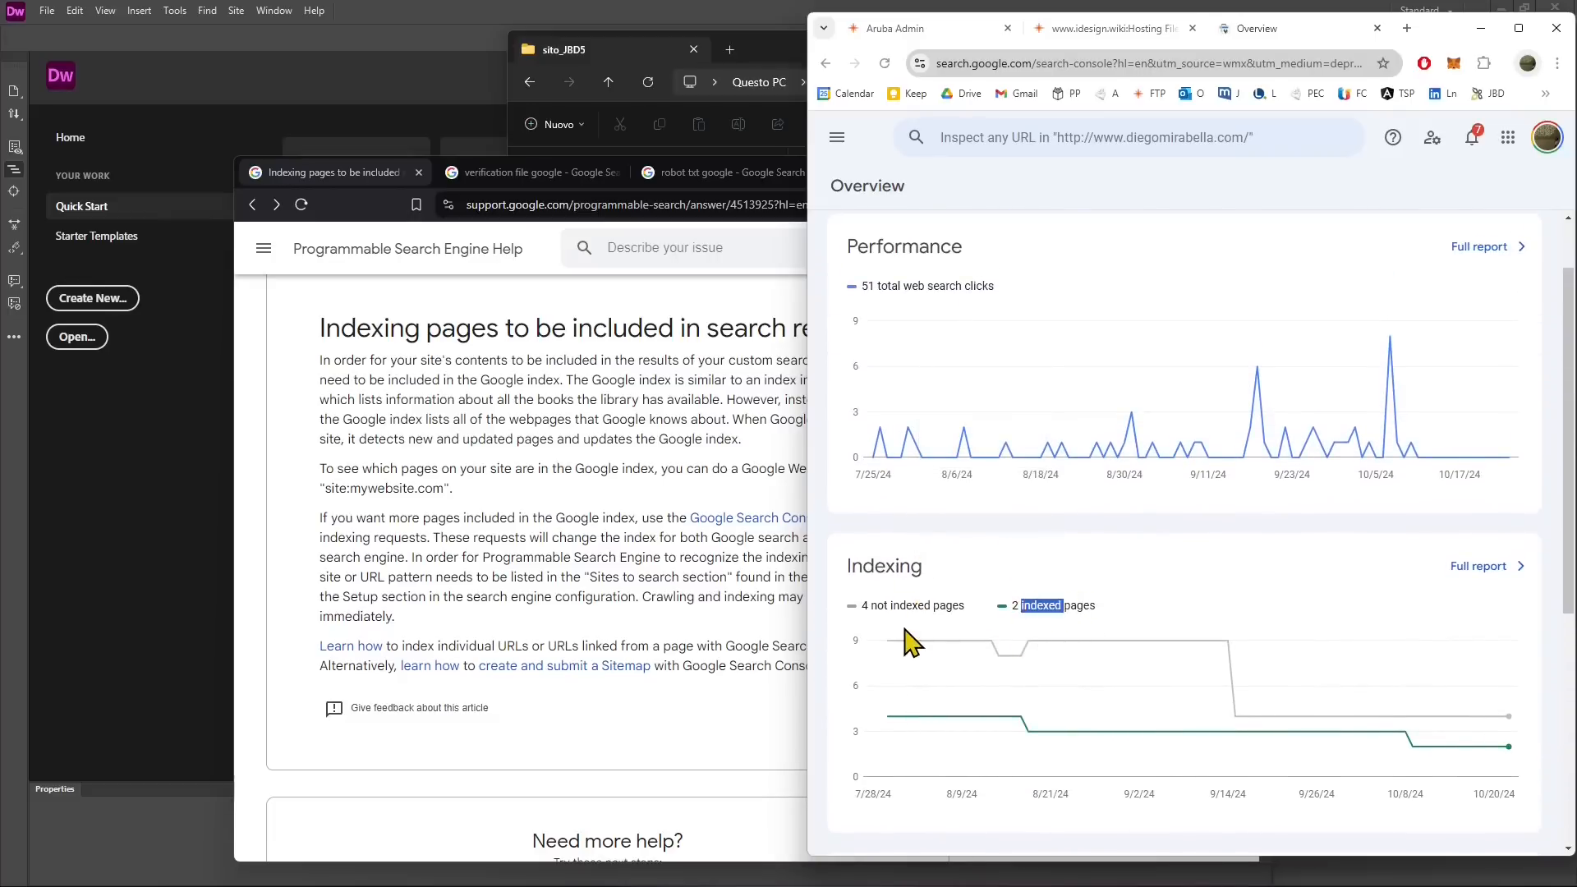
pyautogui.scroll(1, 913, 607)
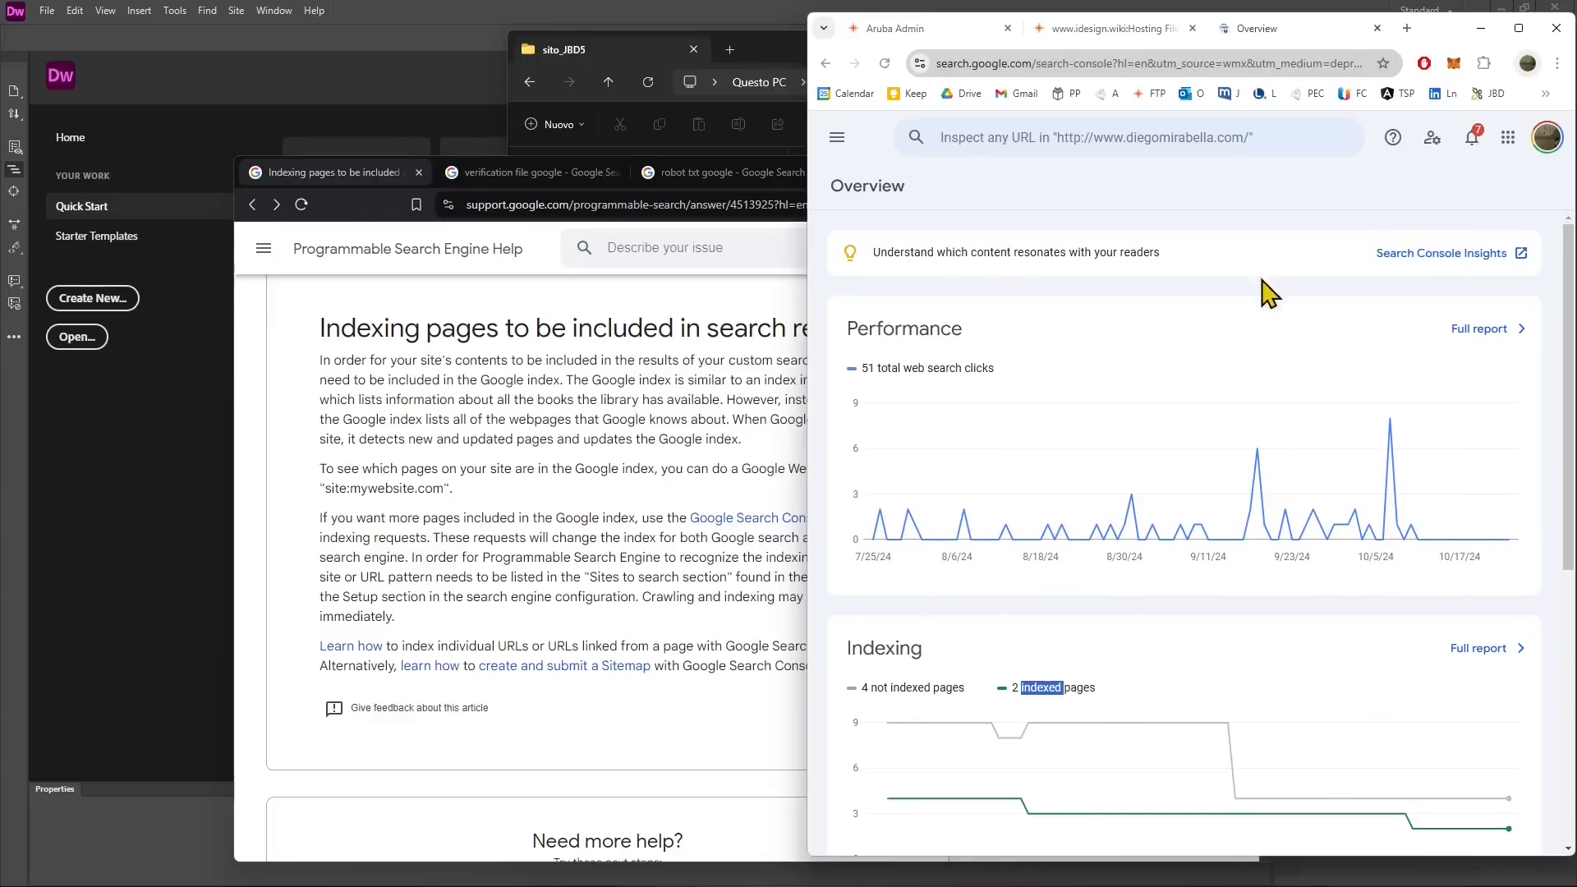
pyautogui.click(837, 137)
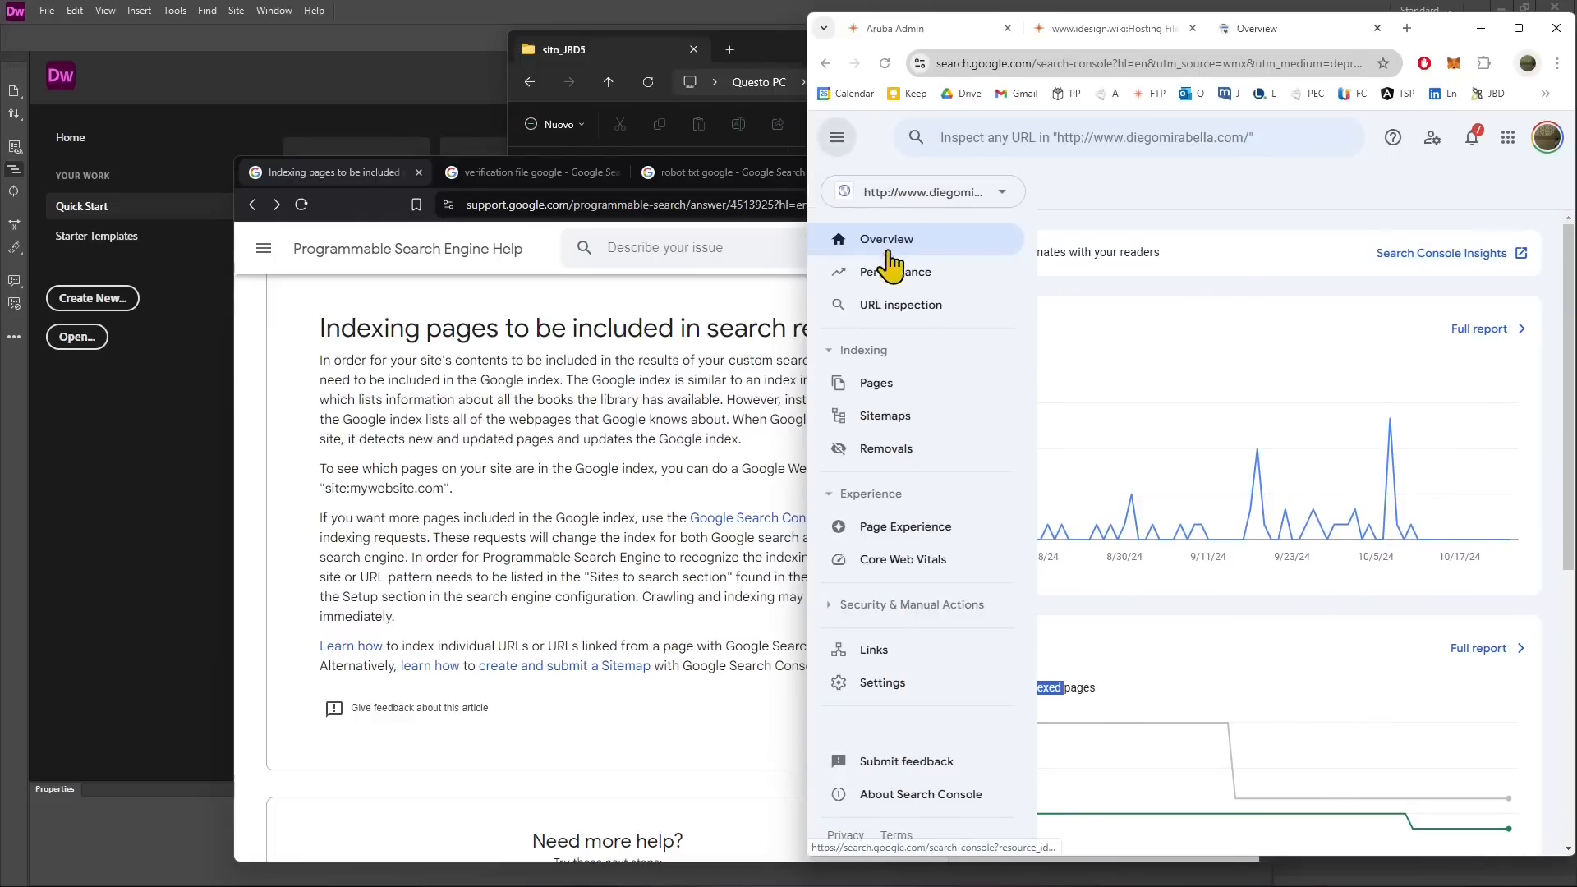
pyautogui.click(899, 239)
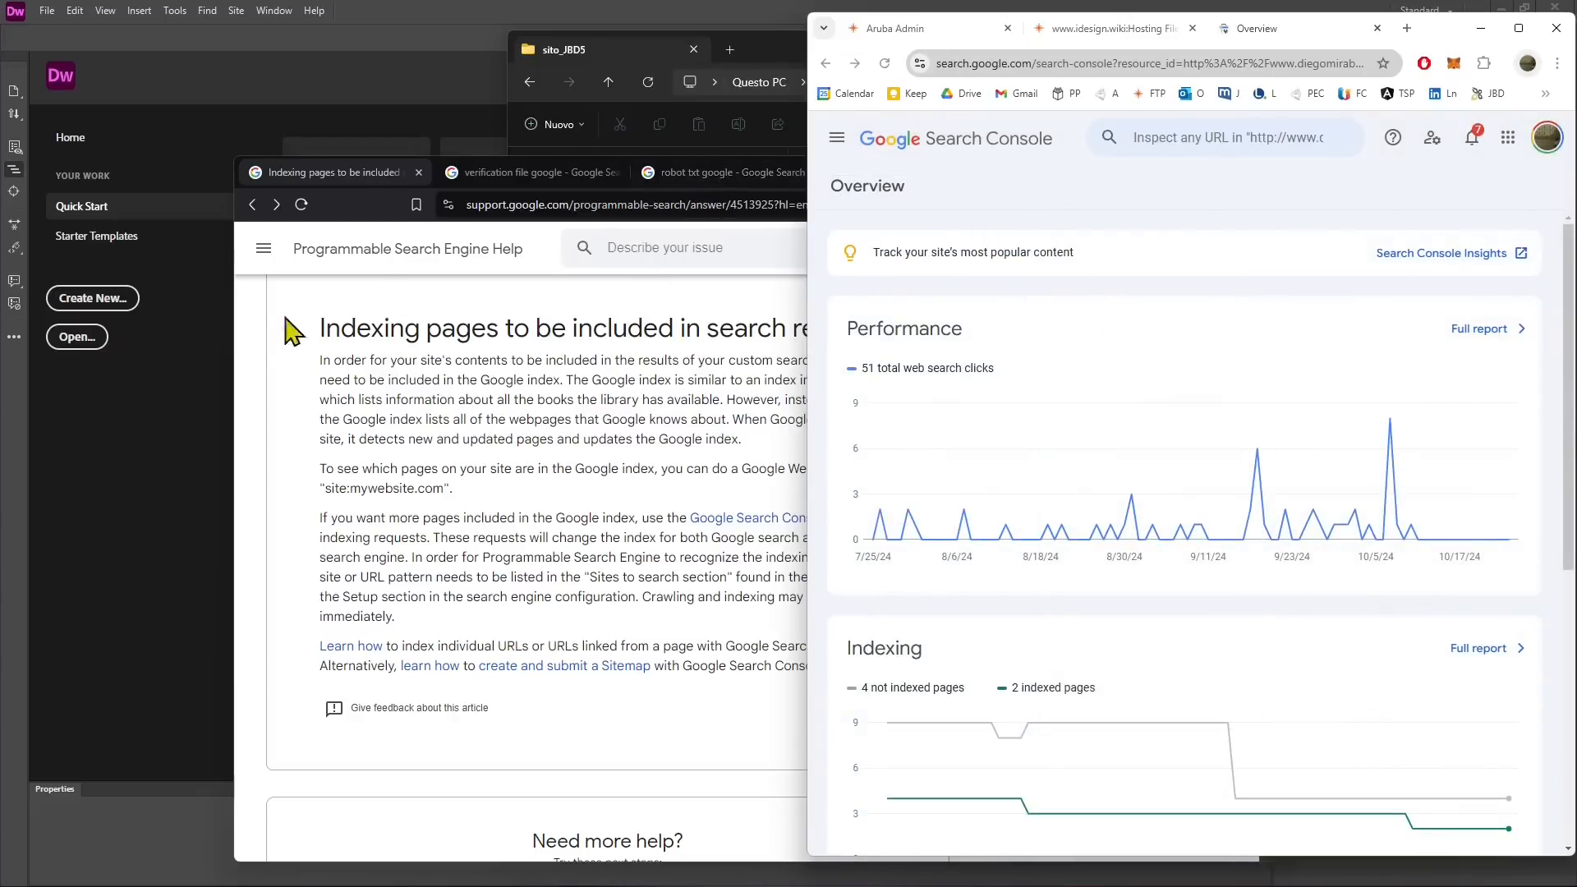
pyautogui.moveTo(235, 329); pyautogui.dragTo(125, 320)
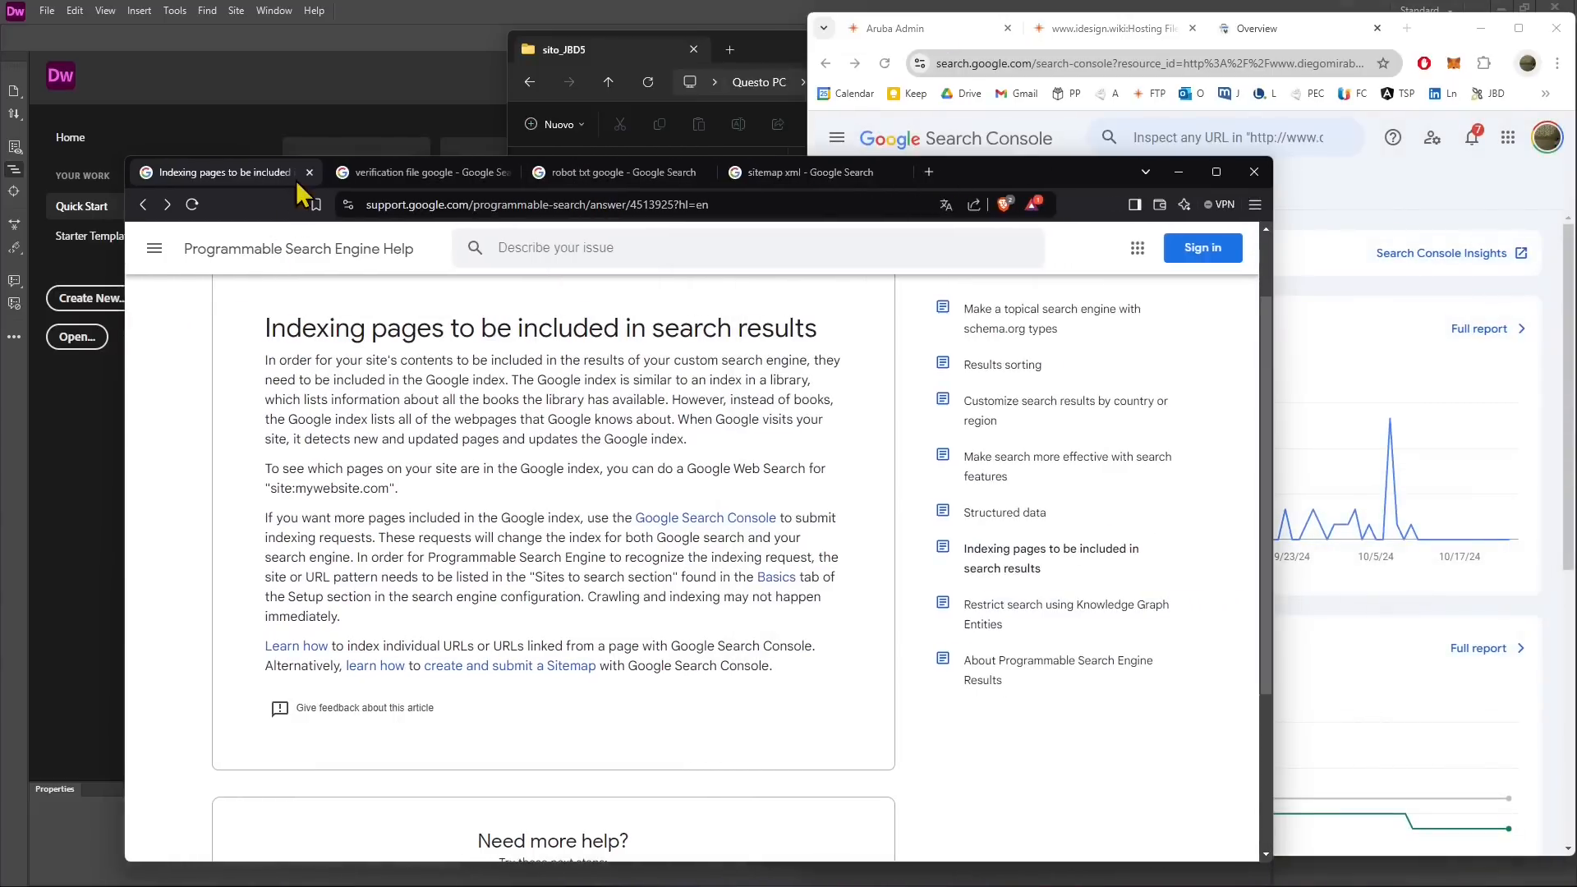
pyautogui.click(310, 173)
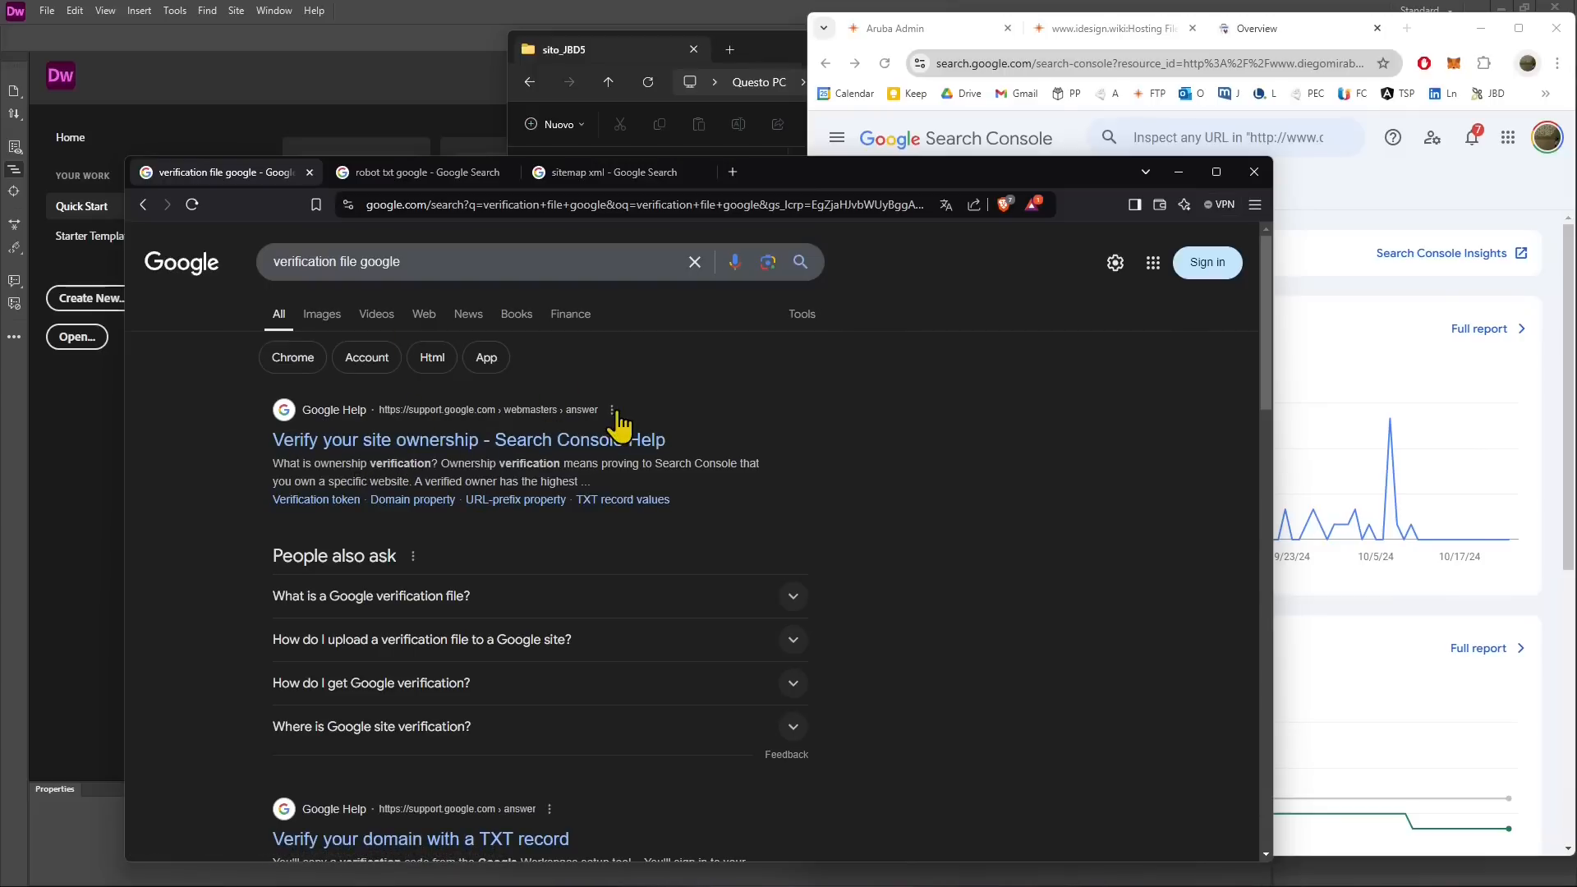
pyautogui.click(1073, 34)
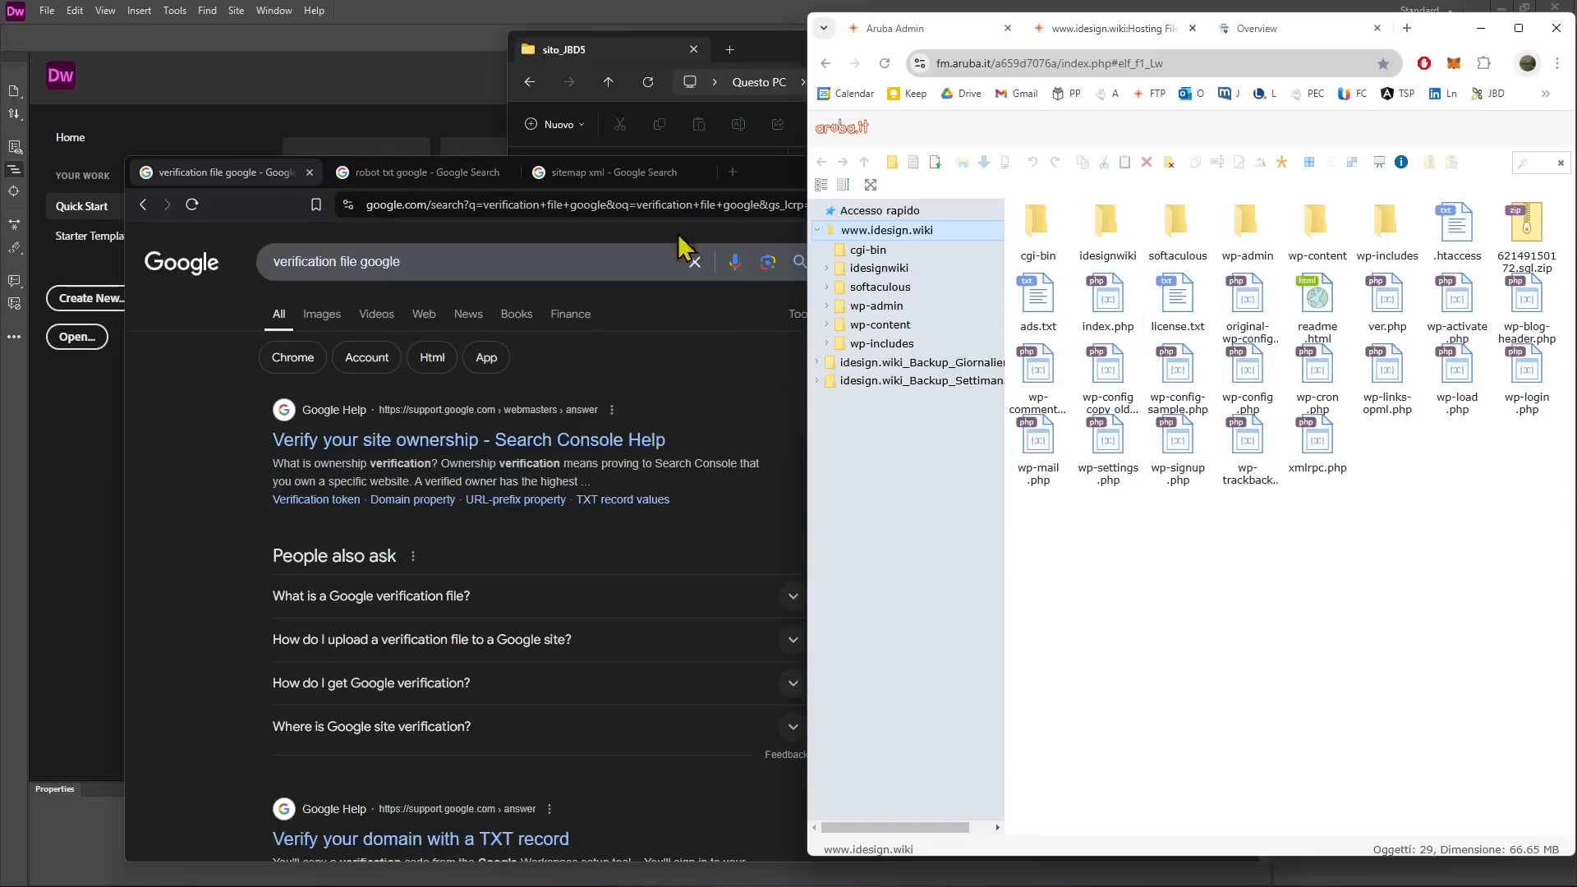
# Close the verification file google search and narrow the search window to uncover the hosting file manager.
pyautogui.click(309, 173)
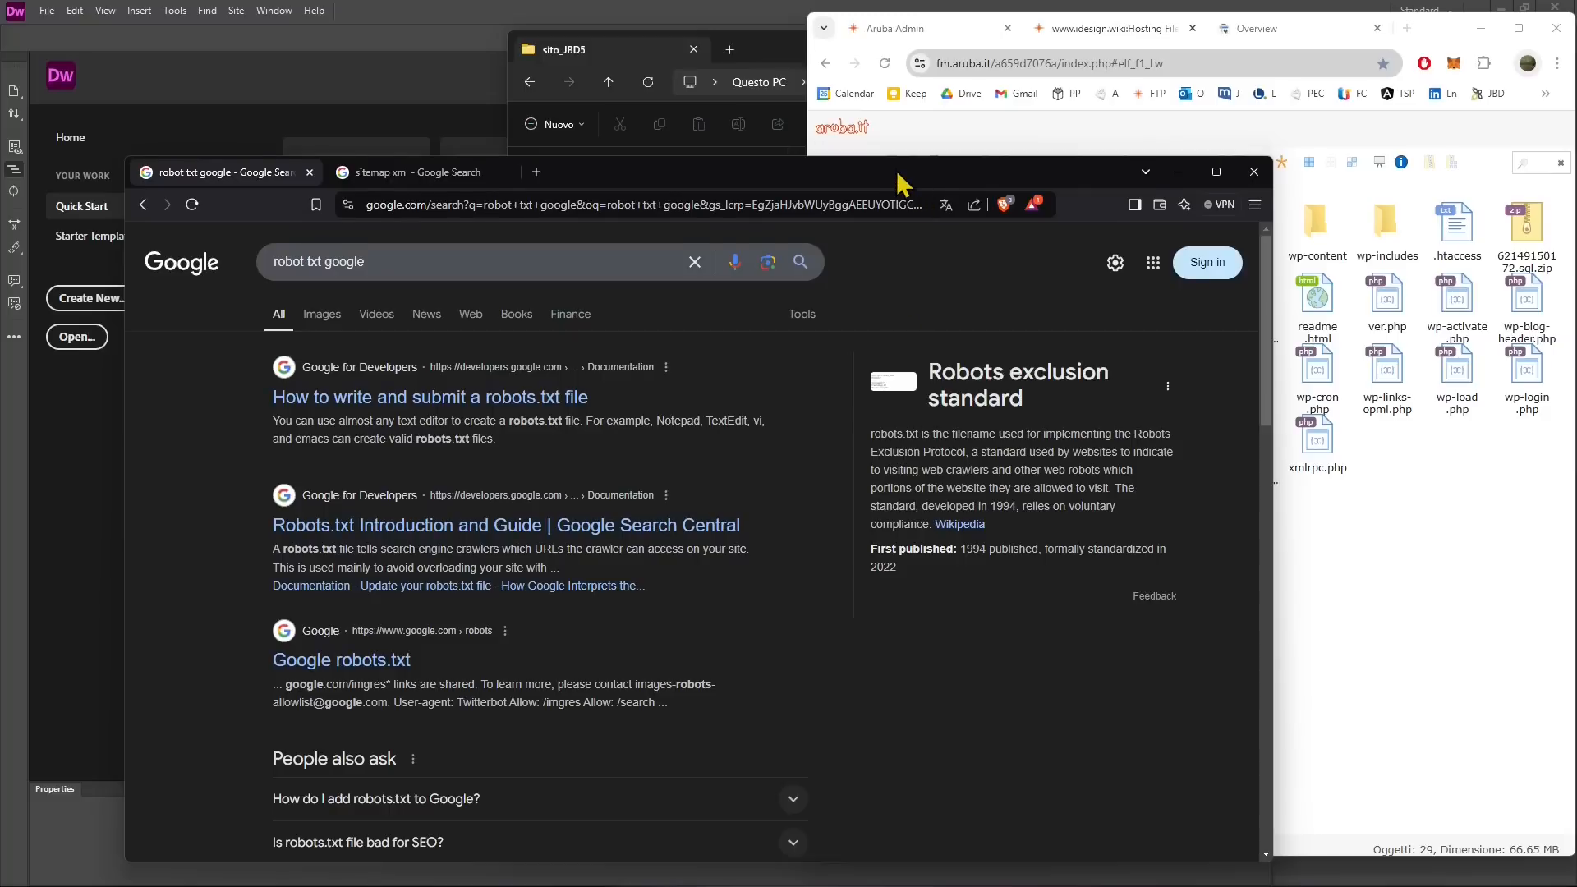
pyautogui.moveTo(897, 179); pyautogui.dragTo(804, 158)
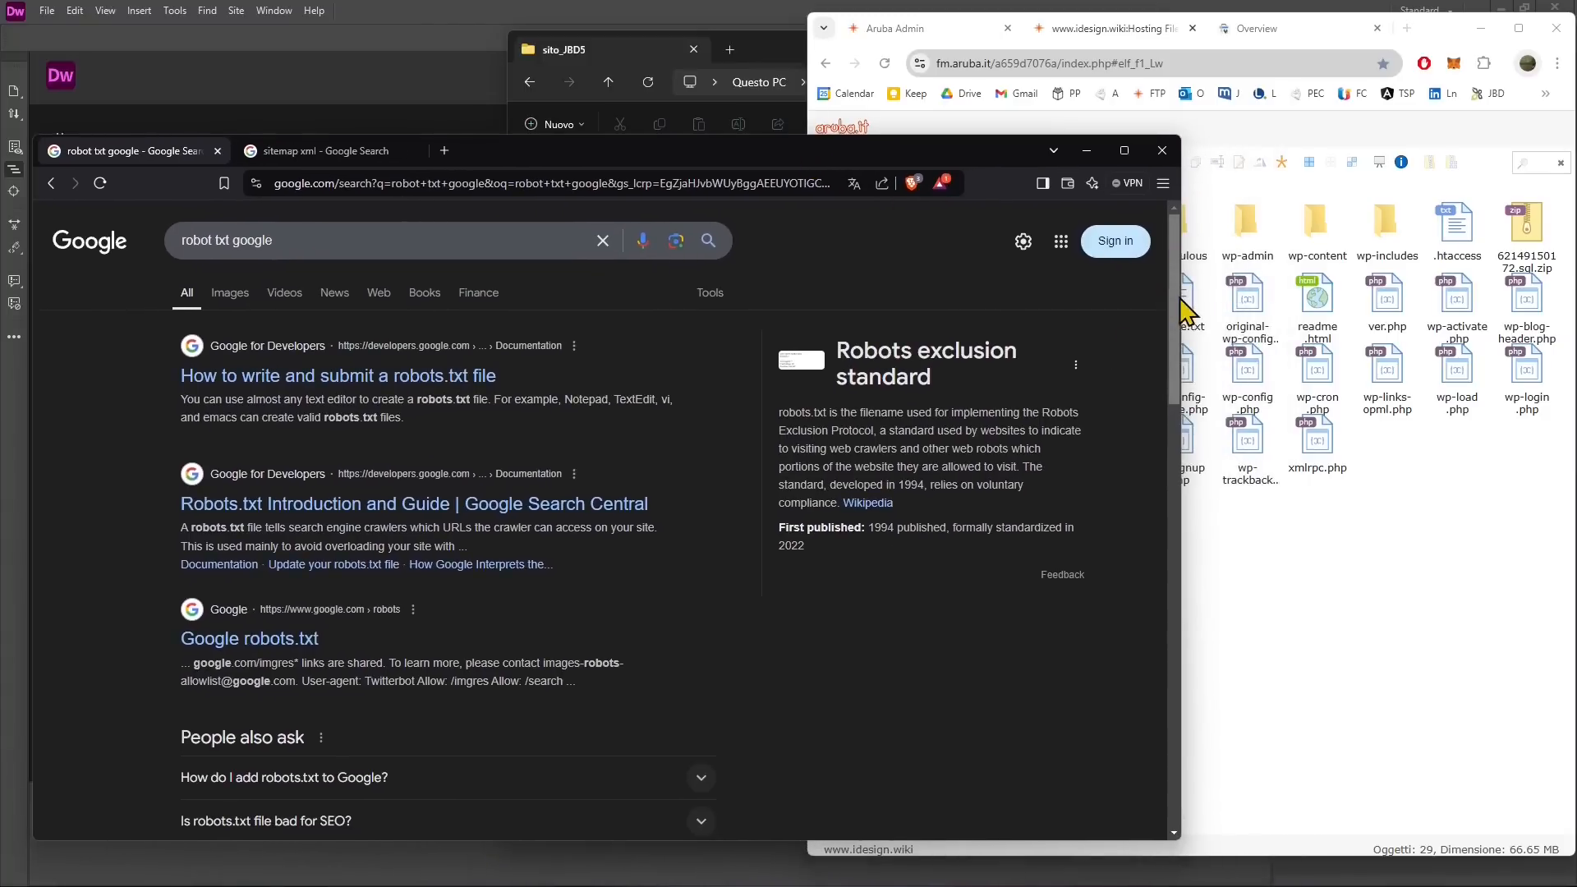
pyautogui.moveTo(1181, 299); pyautogui.dragTo(917, 321)
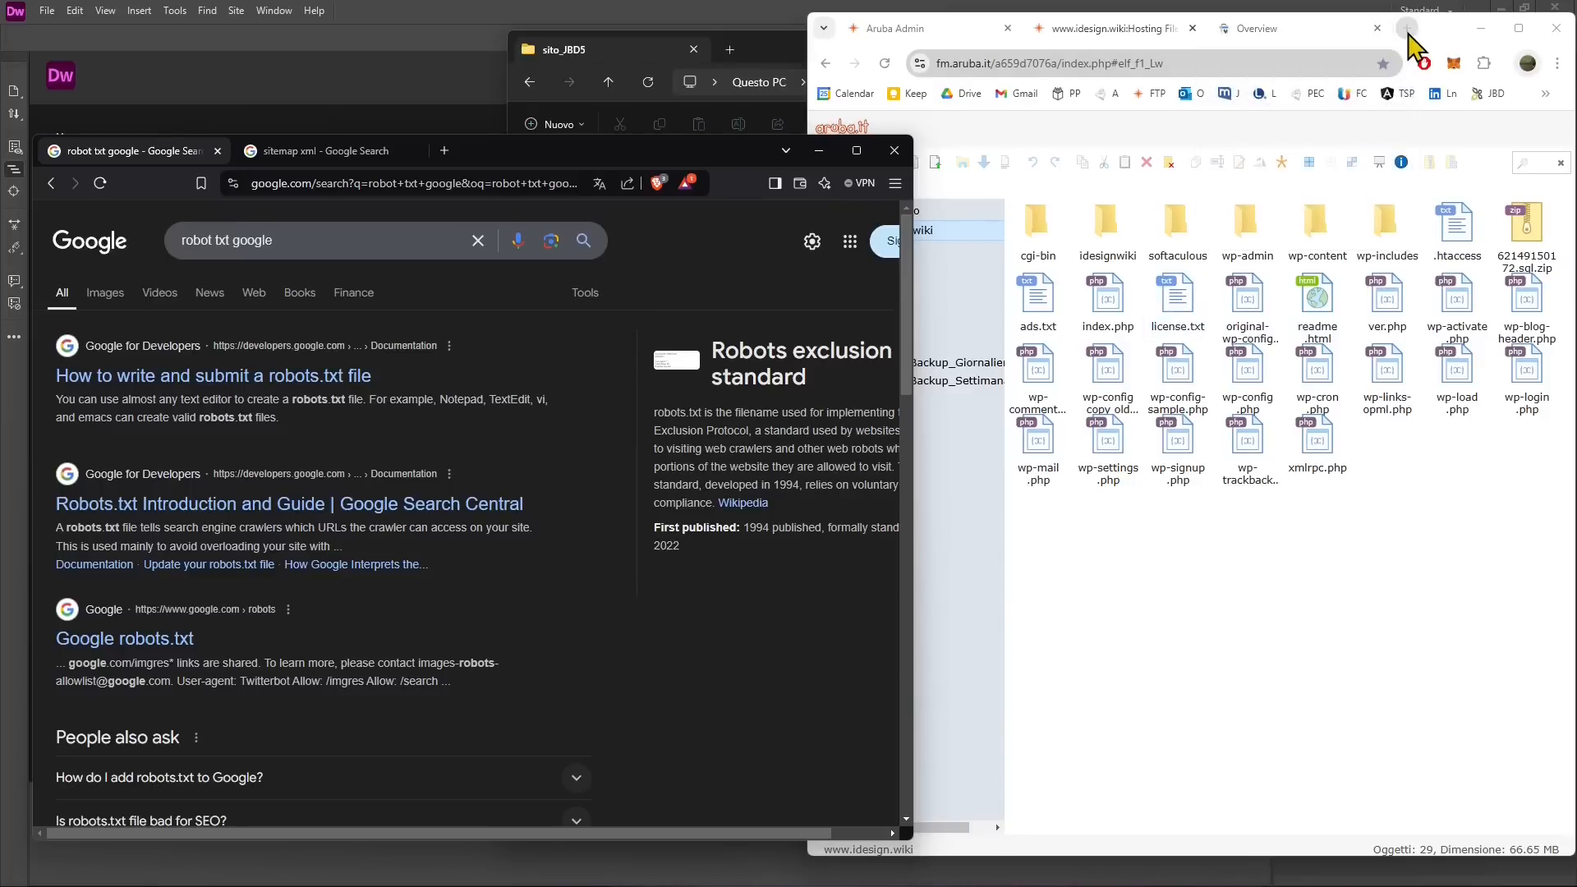
# Duplicate the sitemap xml search, search Google for wordpress in the copy, and look through the results.
pyautogui.rightClick(367, 156)
pyautogui.click(425, 300)
pyautogui.click(206, 240)
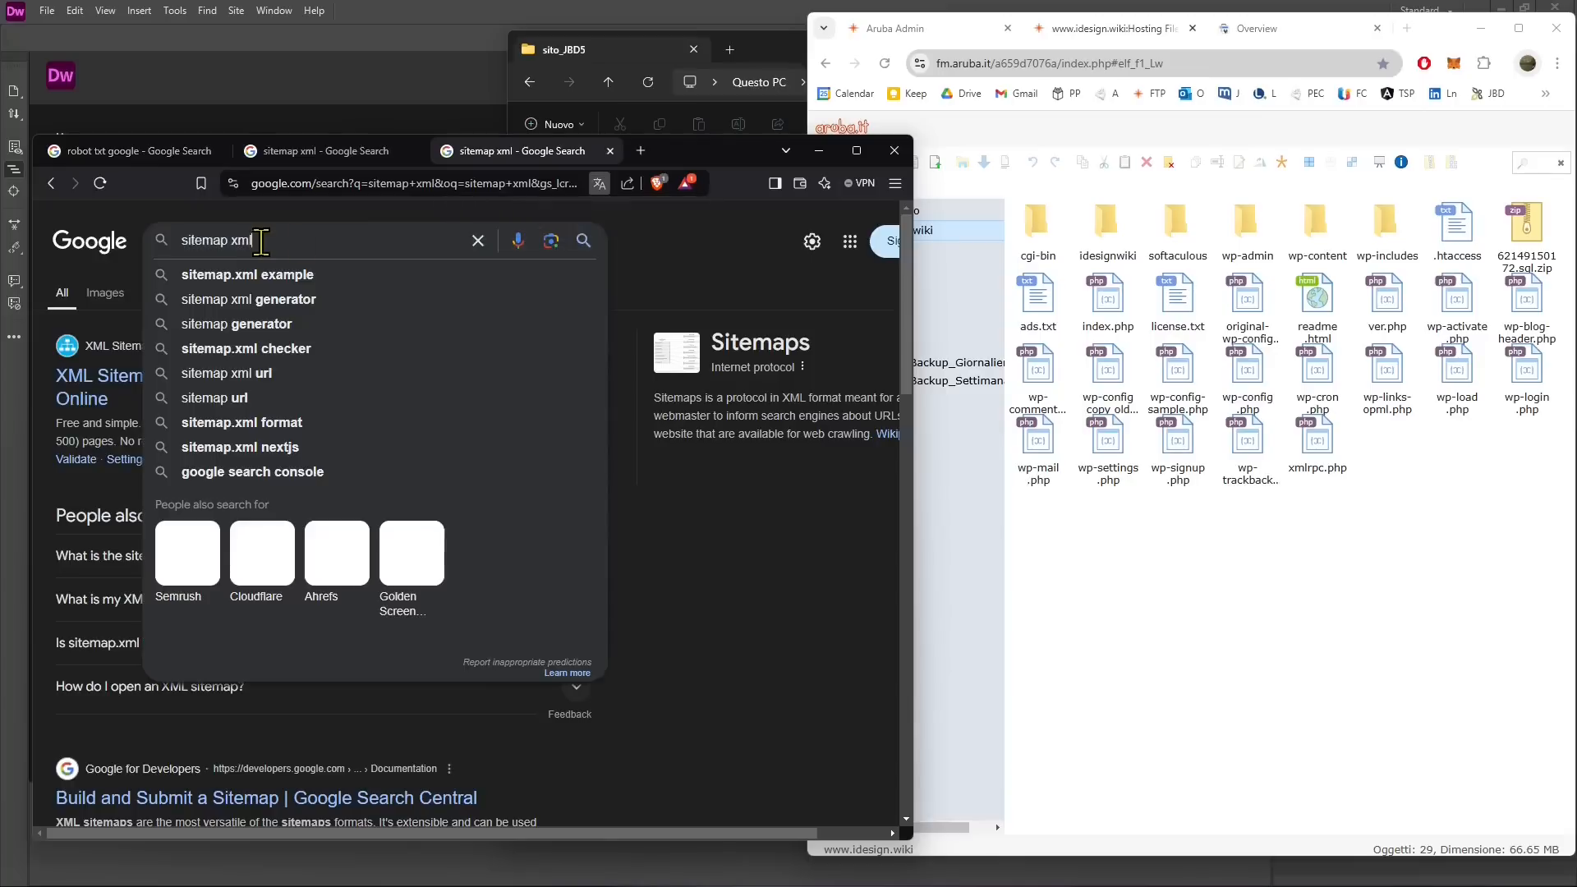
pyautogui.tripleClick(206, 239)
pyautogui.write('wordpress')
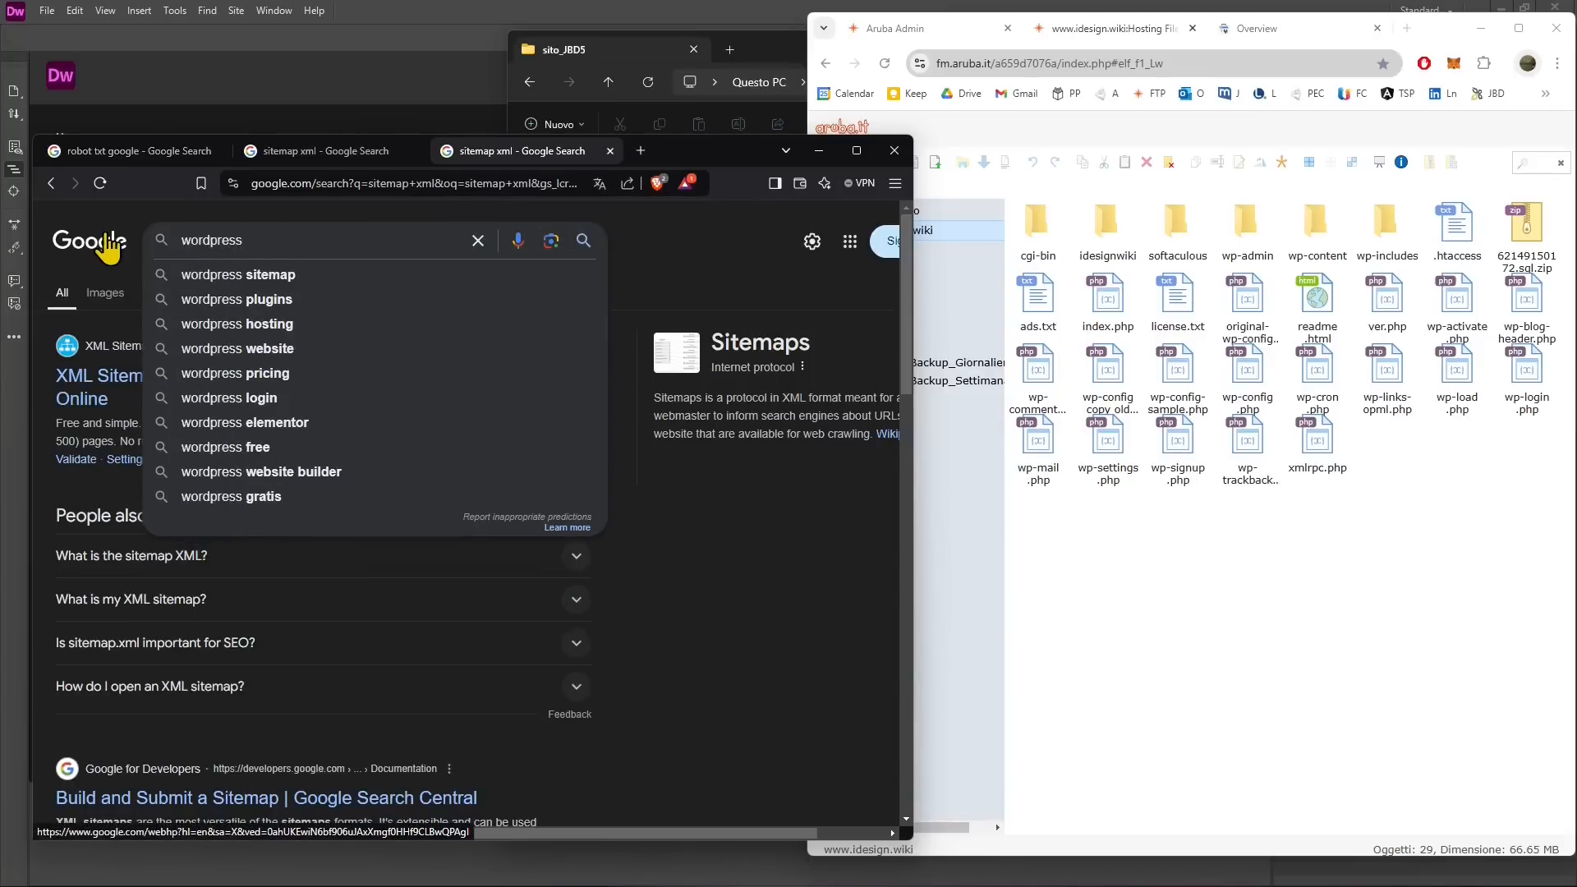
pyautogui.press('Return')
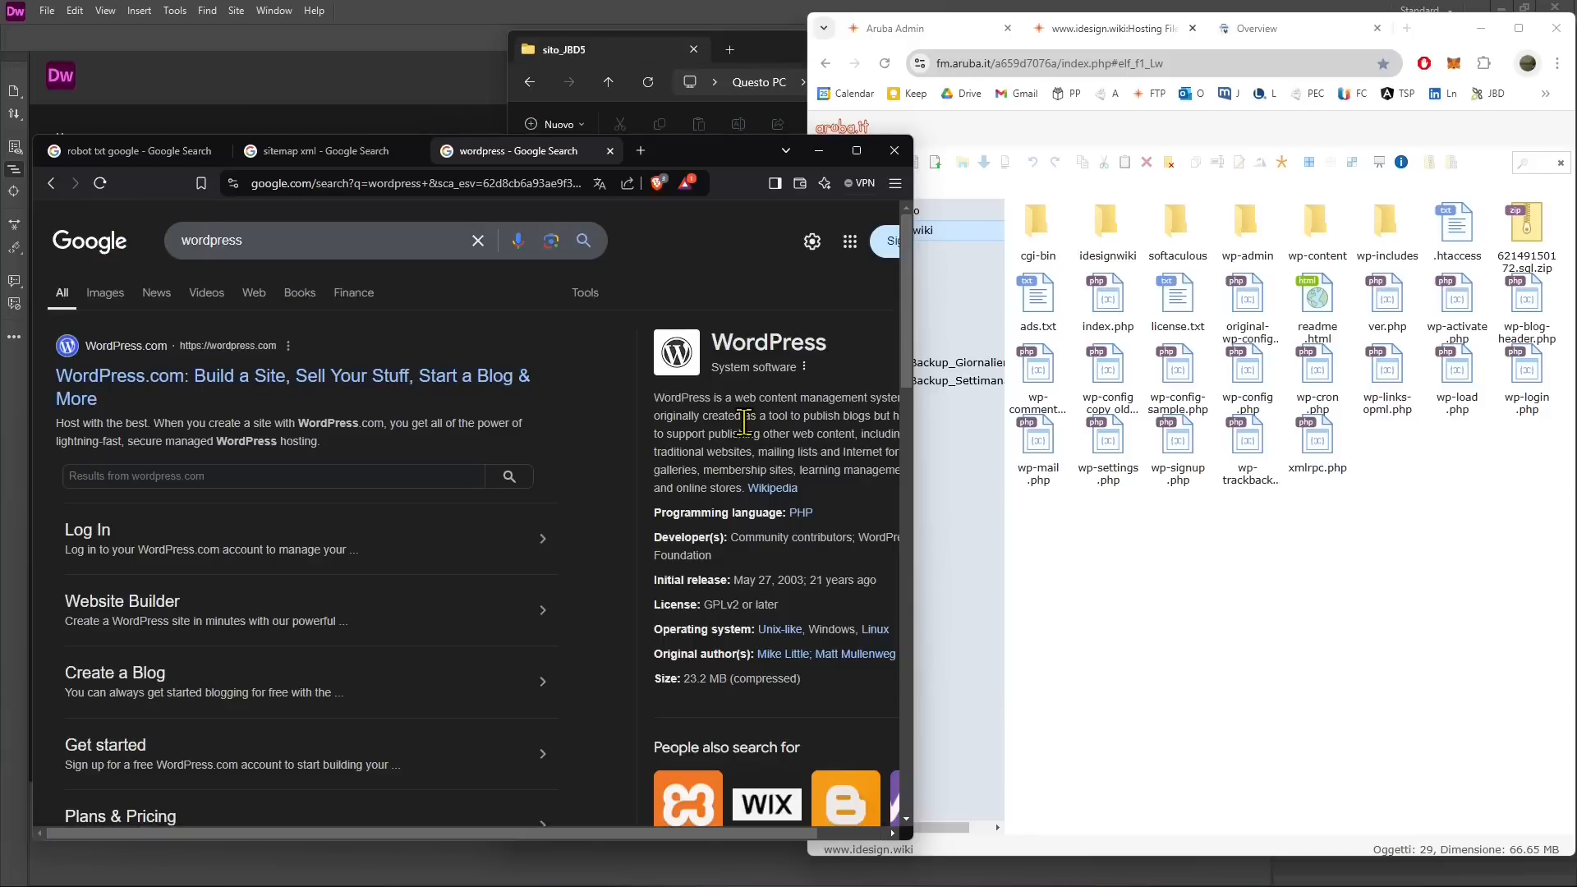
pyautogui.scroll(-3, 743, 423)
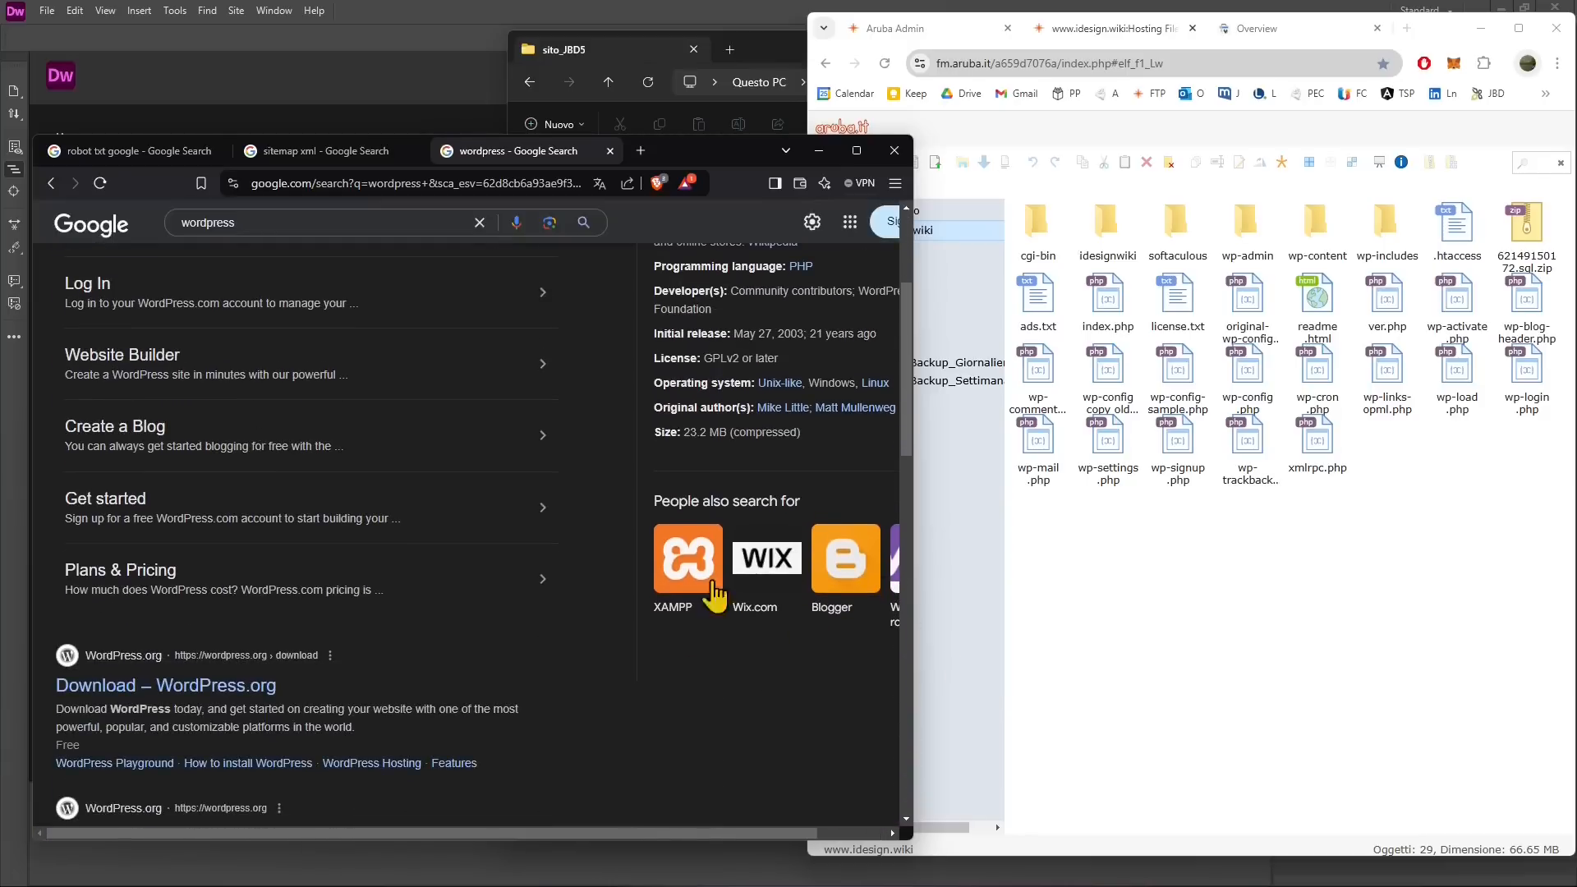
pyautogui.scroll(3, 747, 547)
pyautogui.scroll(-1, 722, 739)
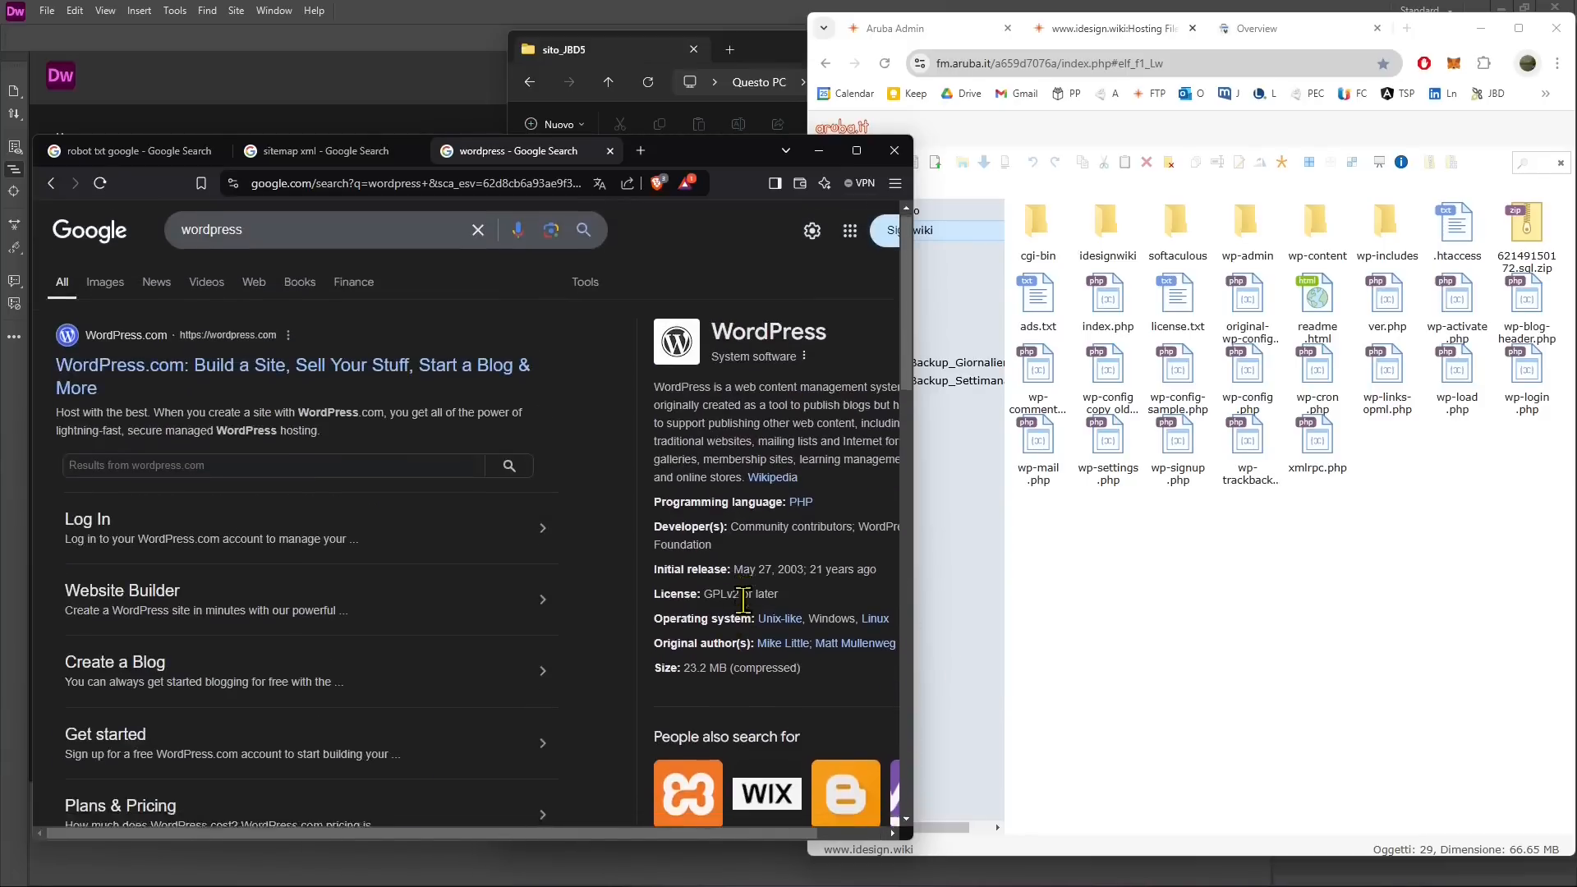
pyautogui.scroll(1, 719, 747)
# Revisit the sitemap xml and robot txt google search results, and return to the hosting file manager.
pyautogui.click(338, 155)
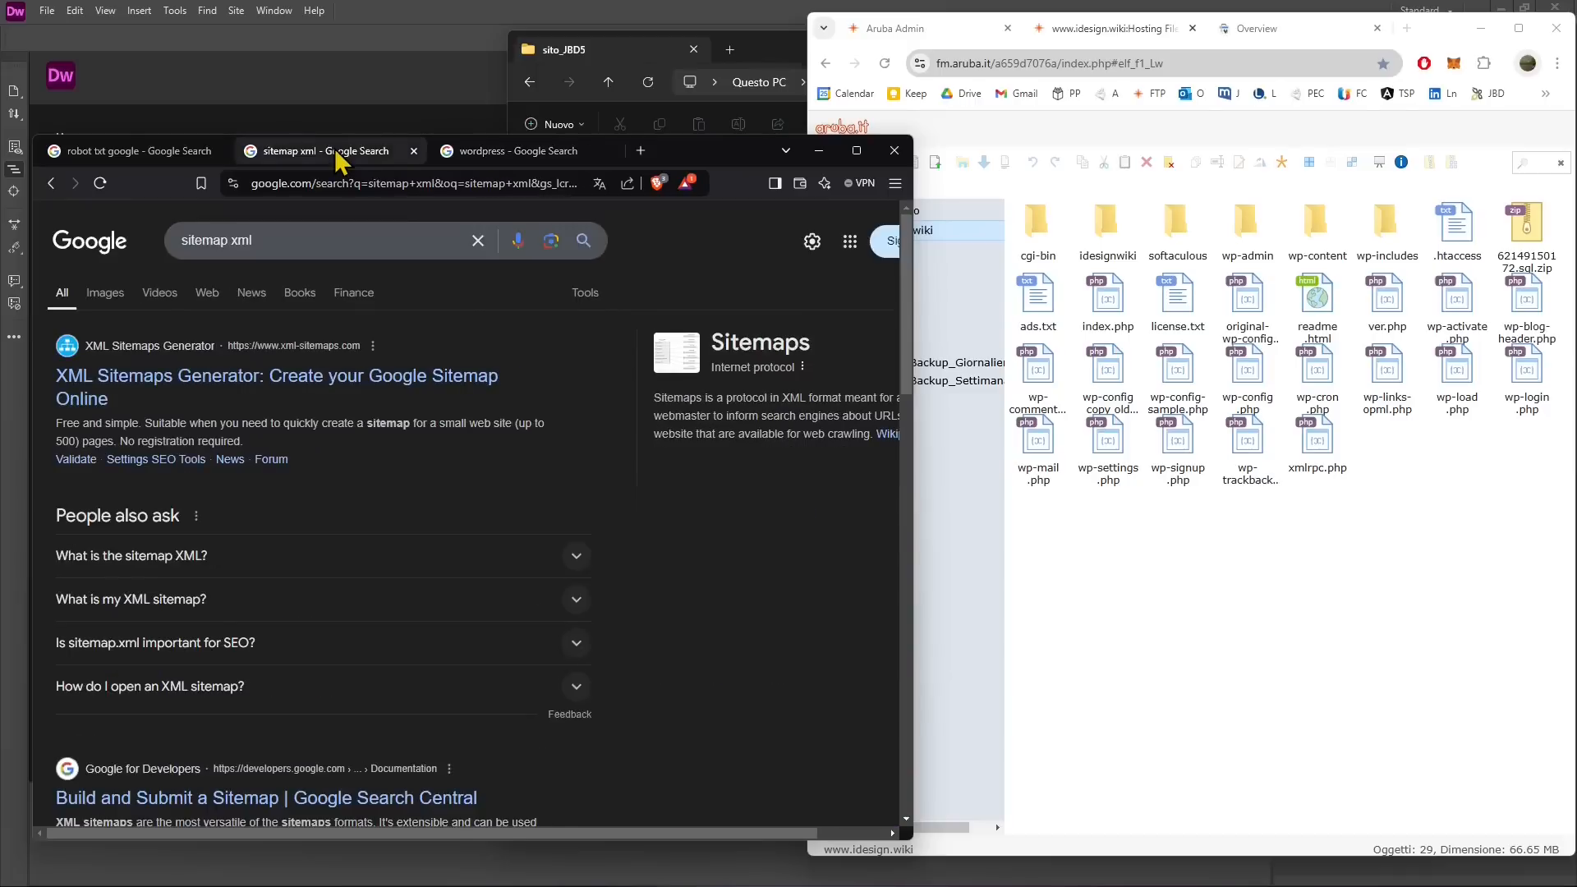
pyautogui.click(135, 151)
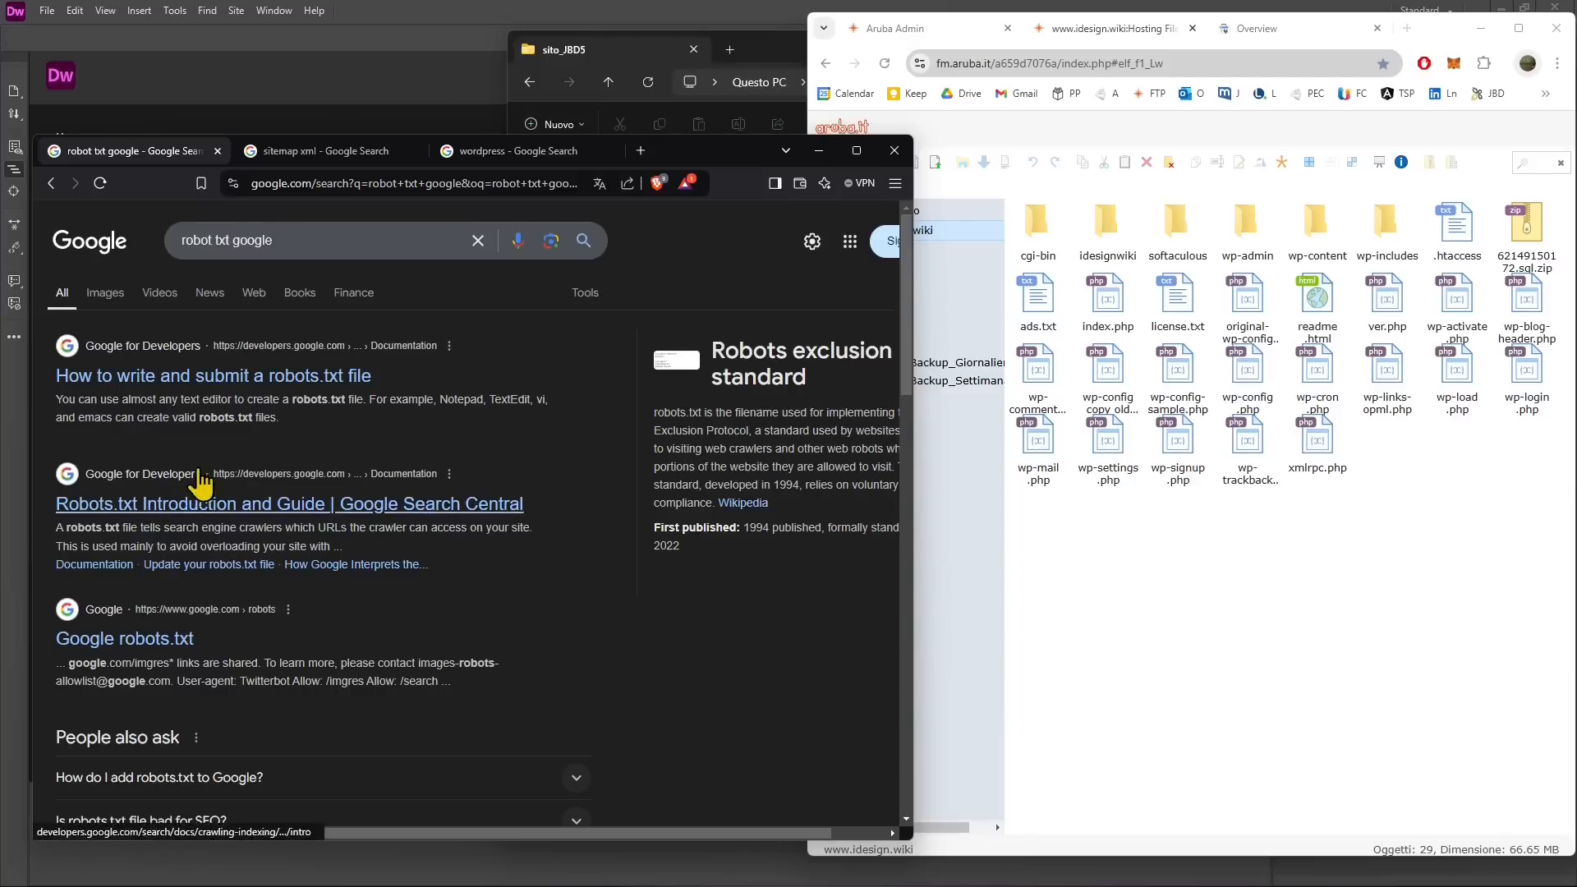
pyautogui.click(1136, 648)
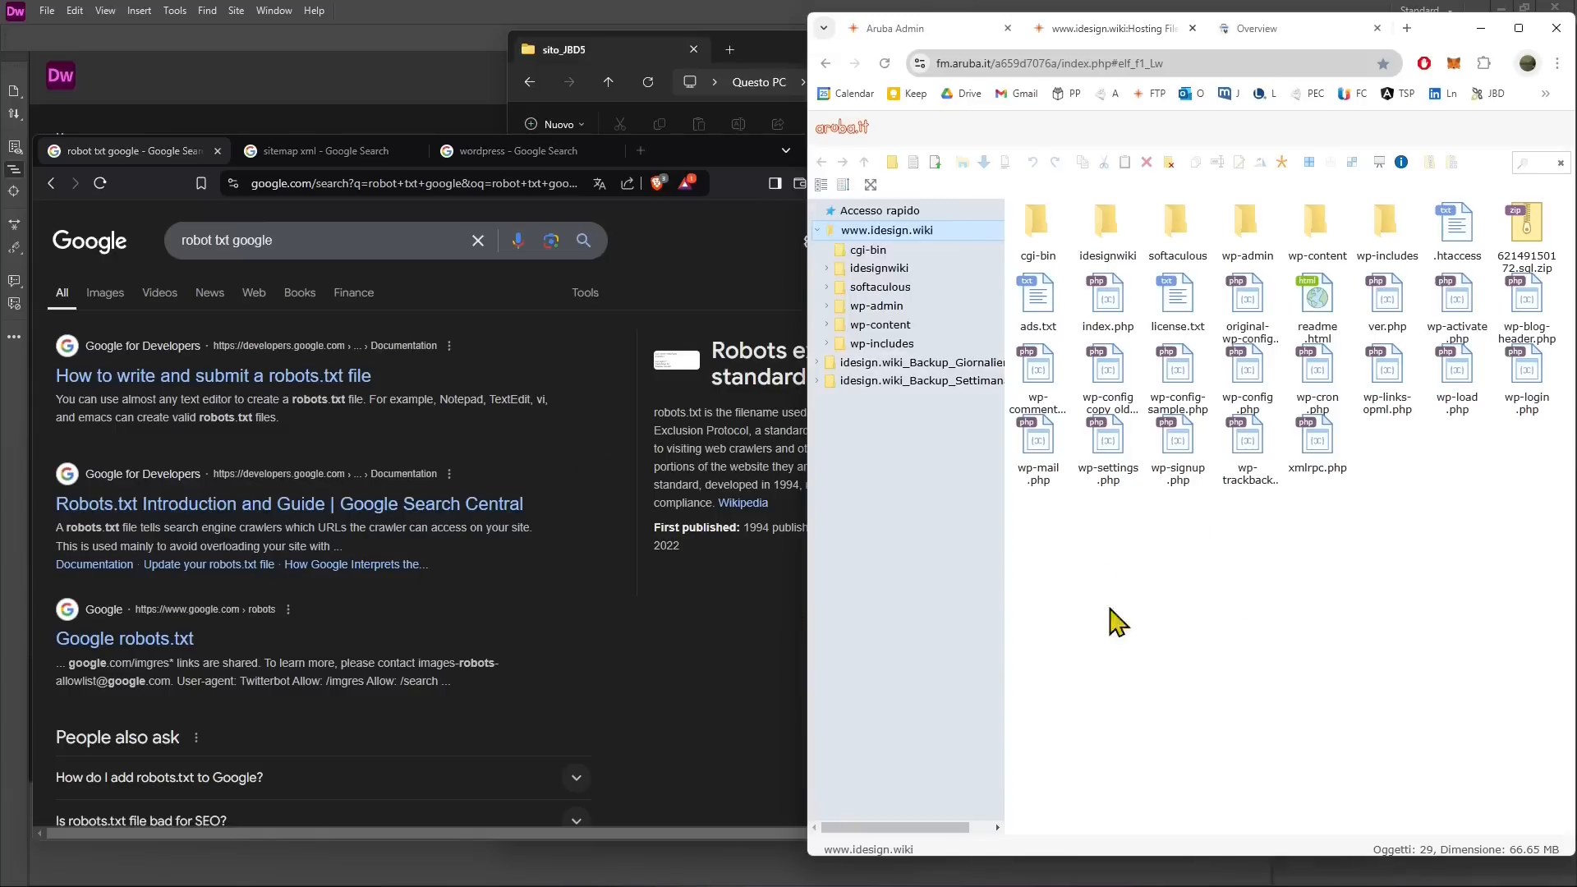
pyautogui.click(938, 168)
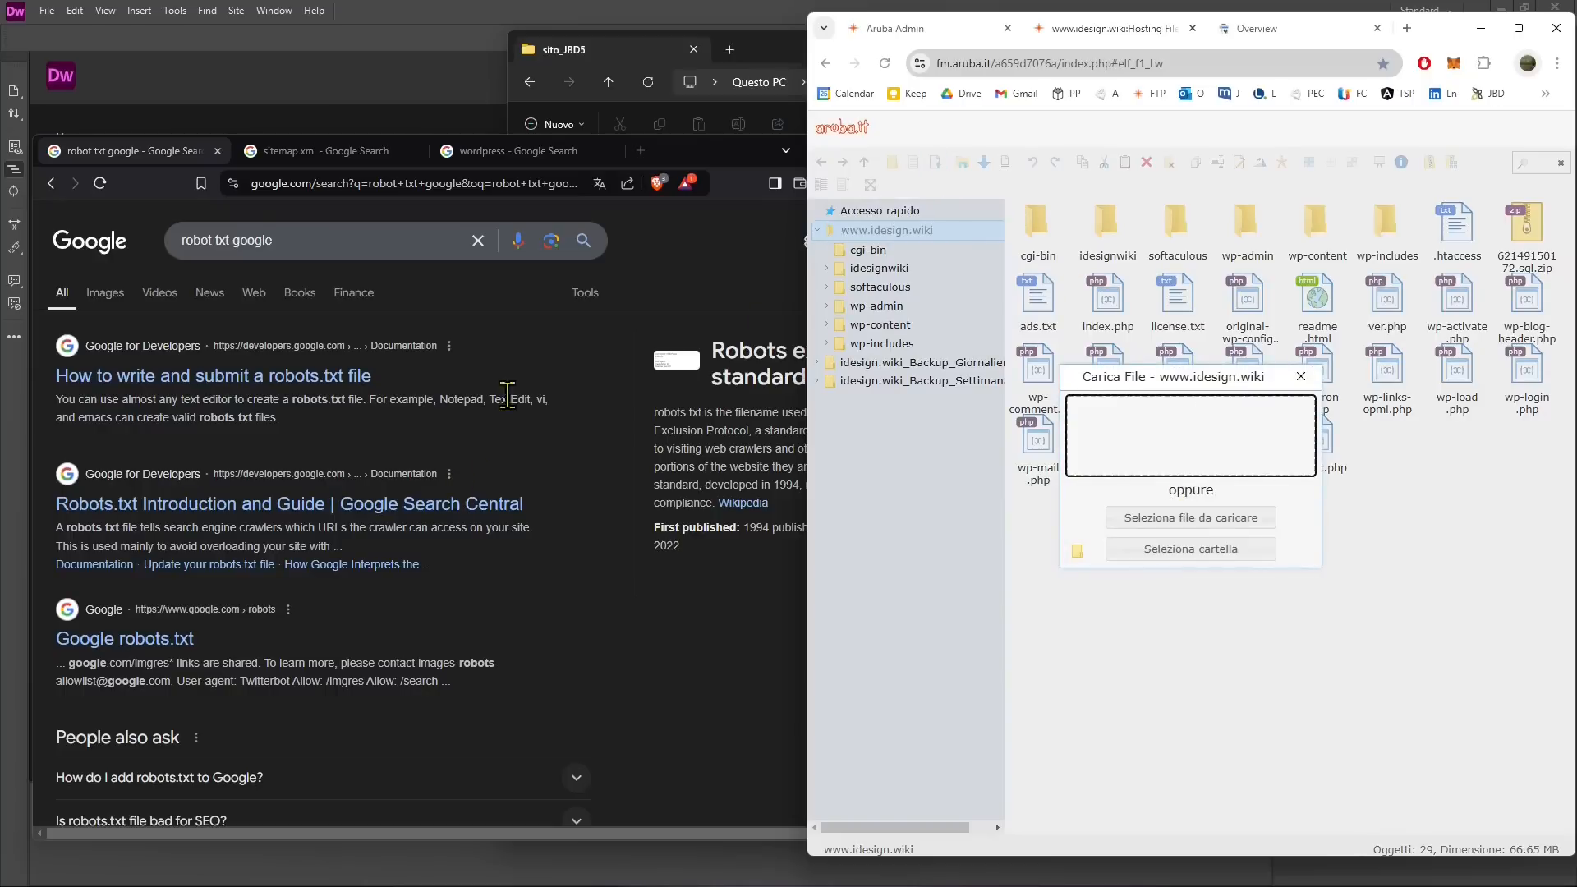
pyautogui.click(1224, 519)
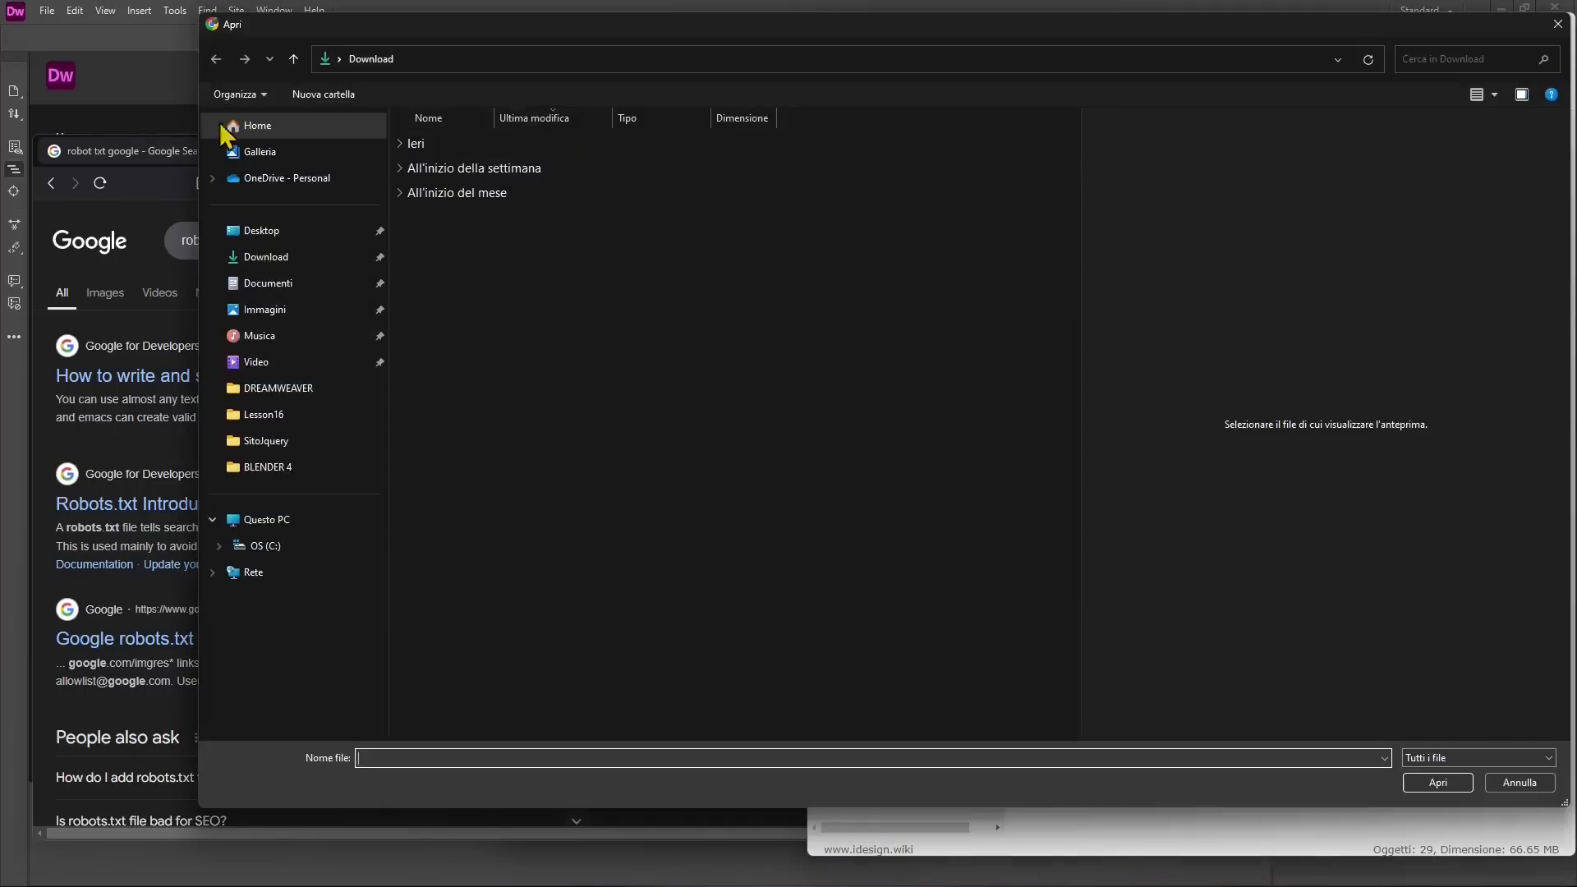
pyautogui.click(279, 388)
pyautogui.scroll(-12, 563, 493)
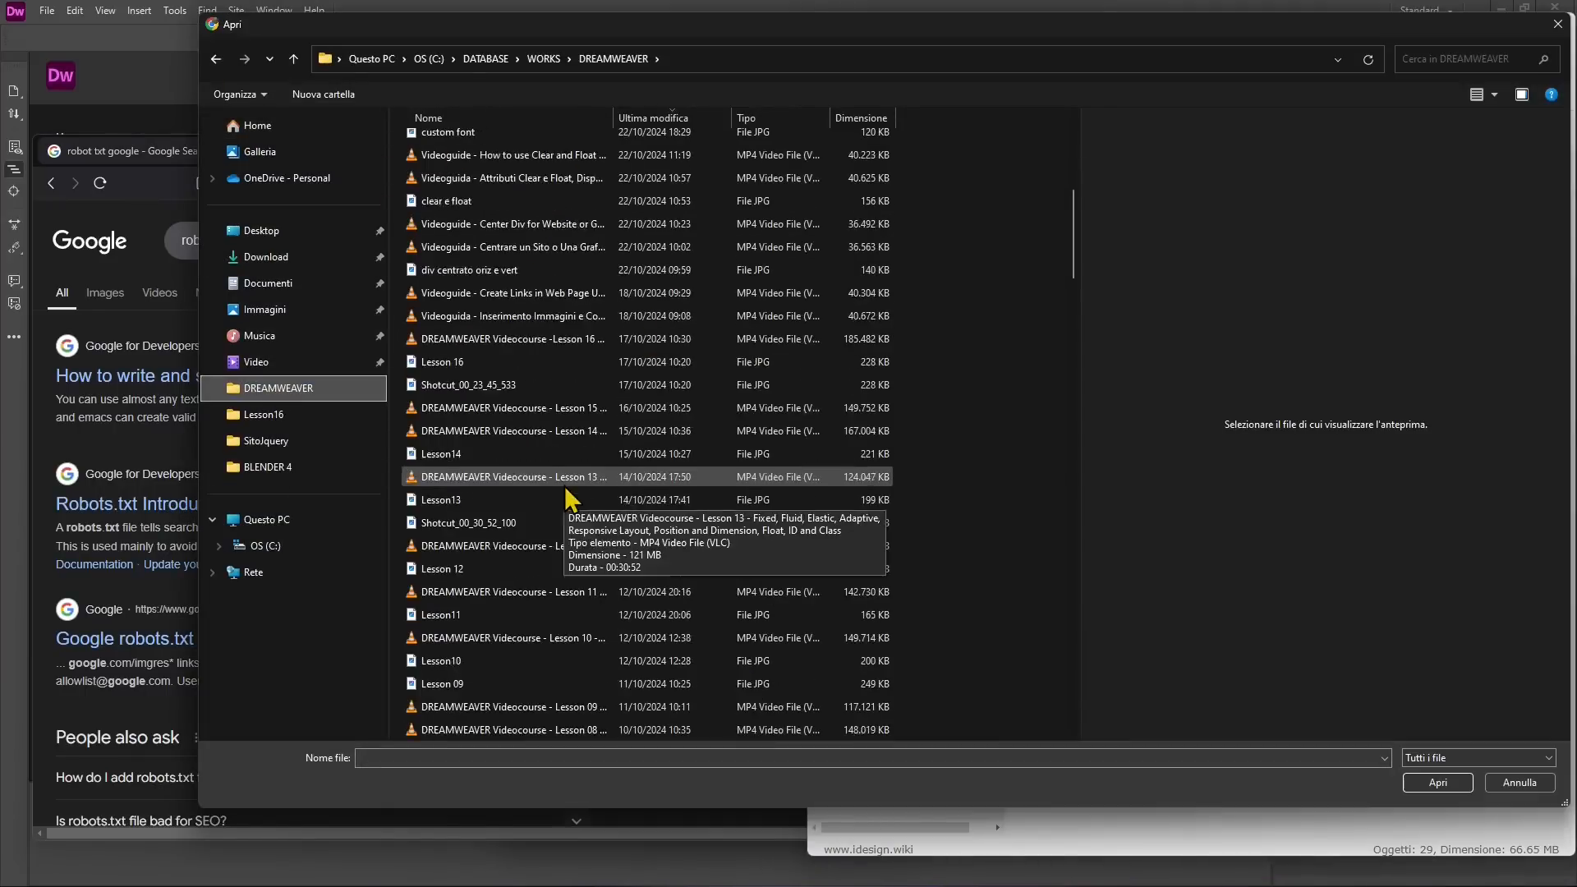
pyautogui.scroll(-9, 568, 498)
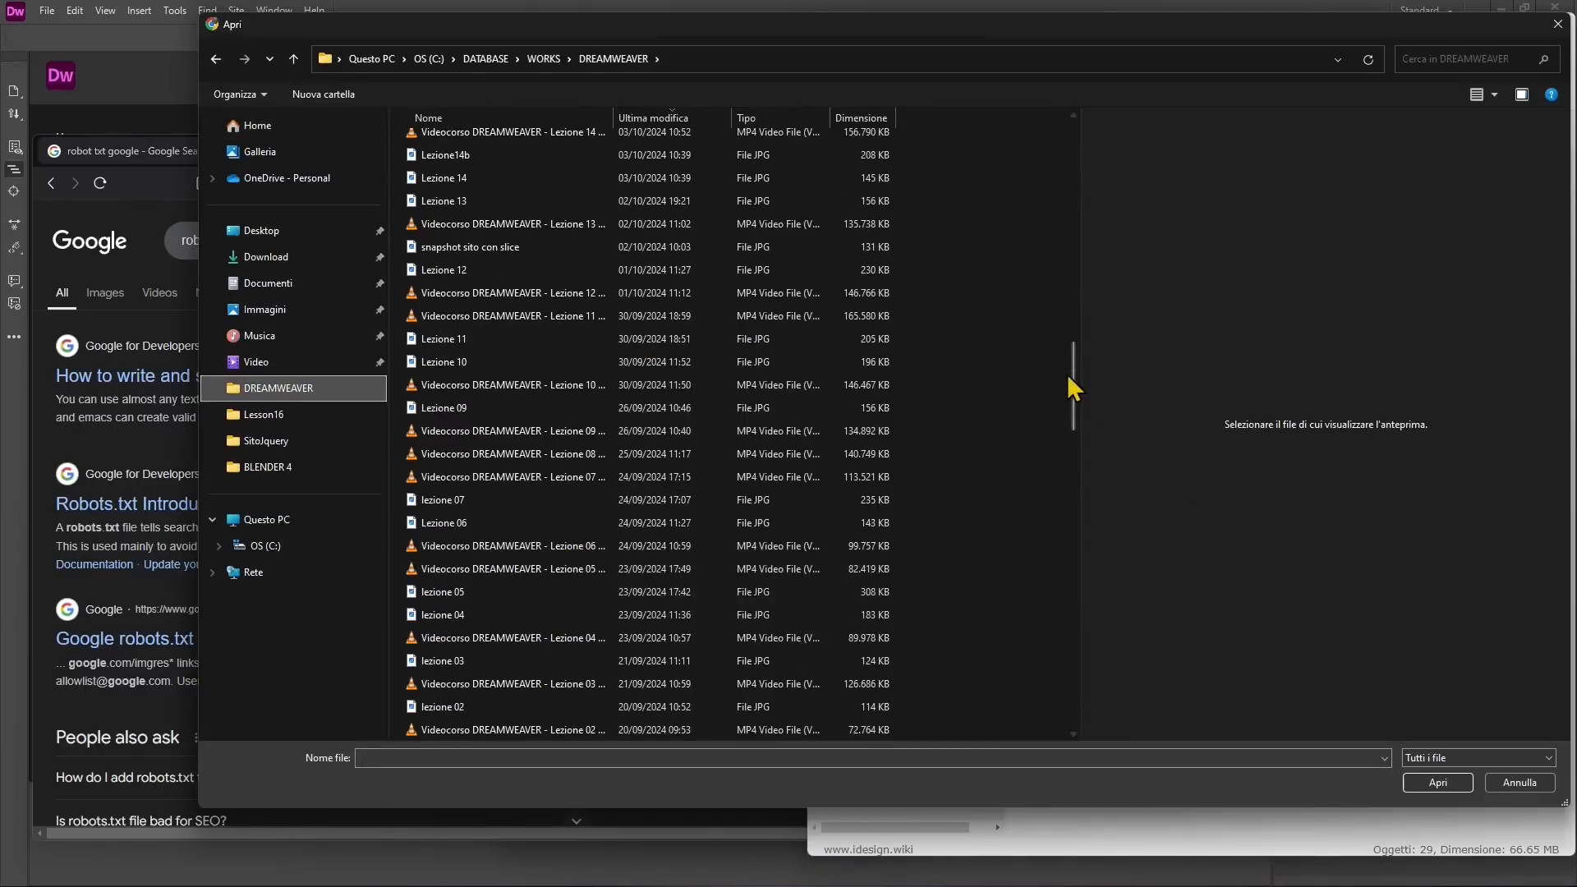
pyautogui.moveTo(1068, 376); pyautogui.dragTo(1067, 646)
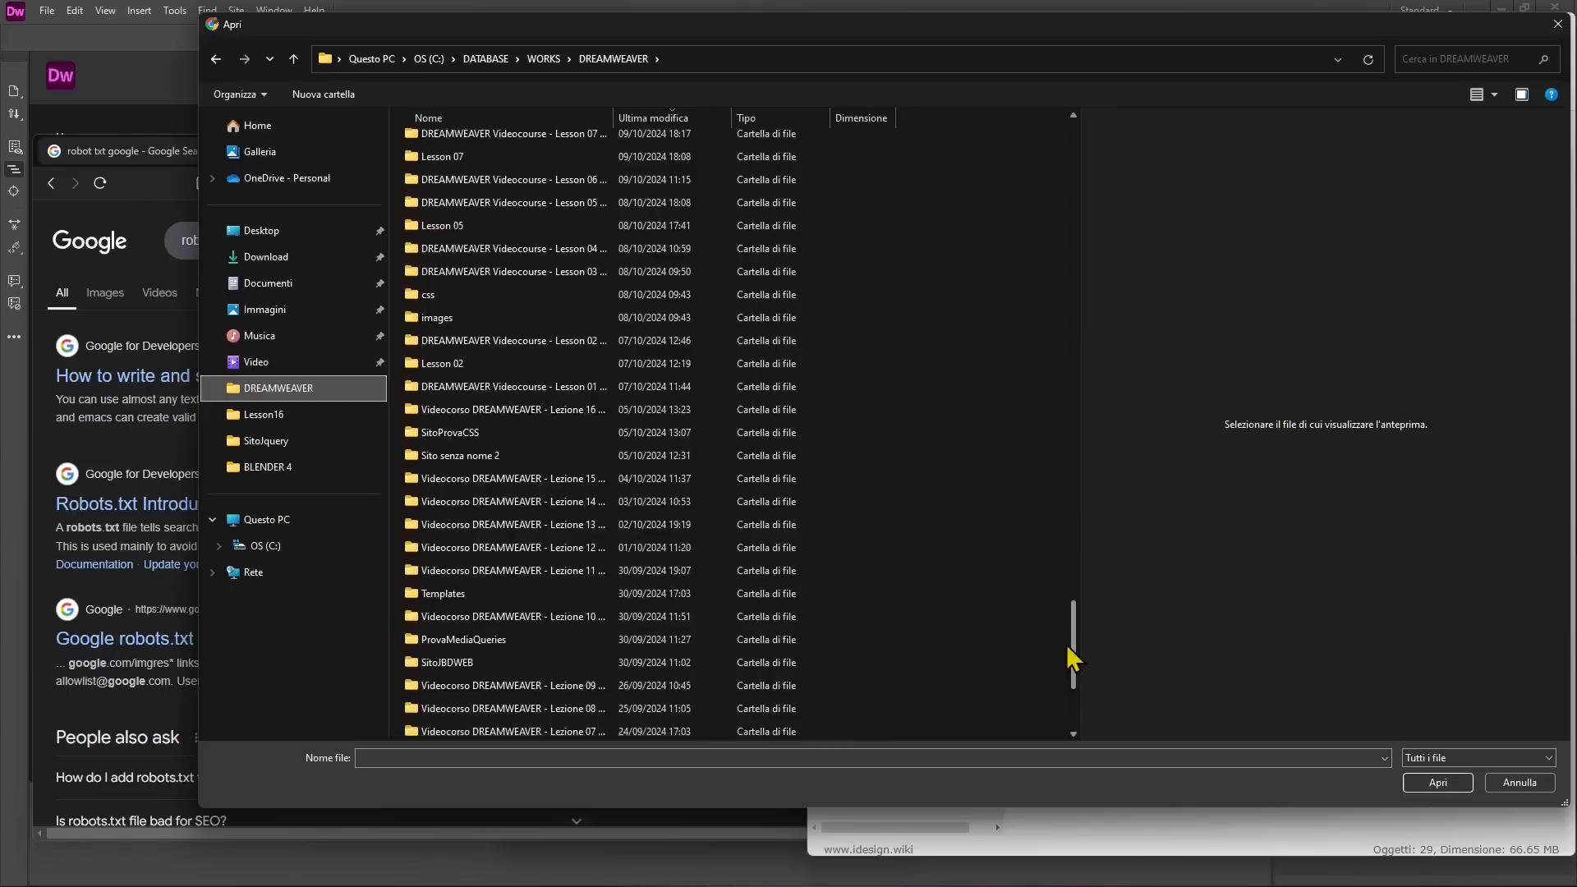
# Browse from the WORKS folder through JBDesign to the sito_JBD5 folder in the upload file picker.
pyautogui.click(556, 62)
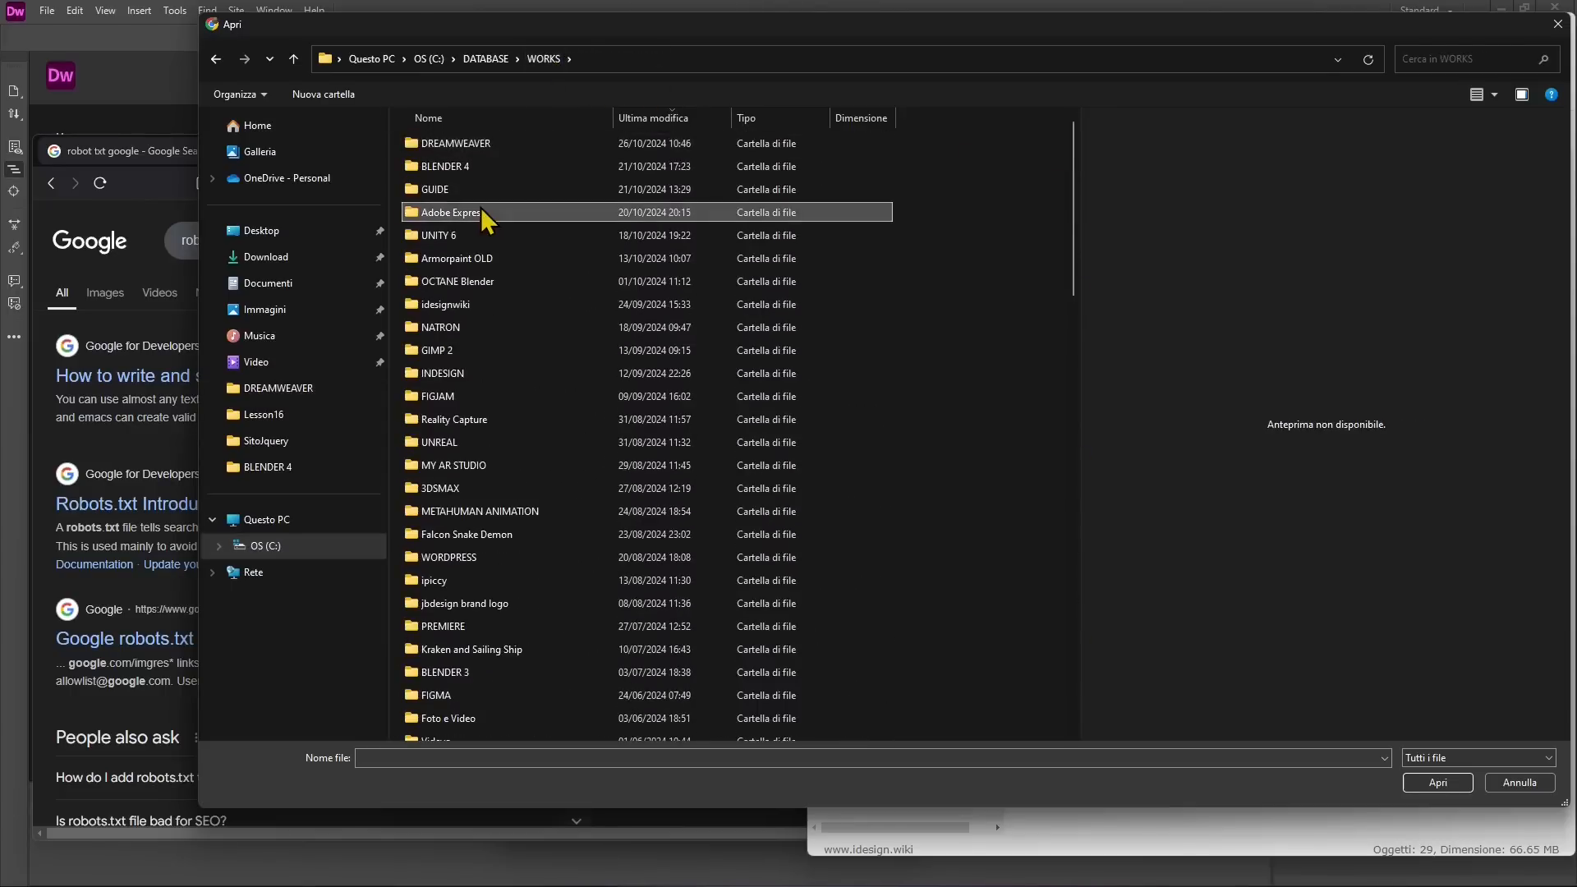
pyautogui.scroll(-2, 460, 616)
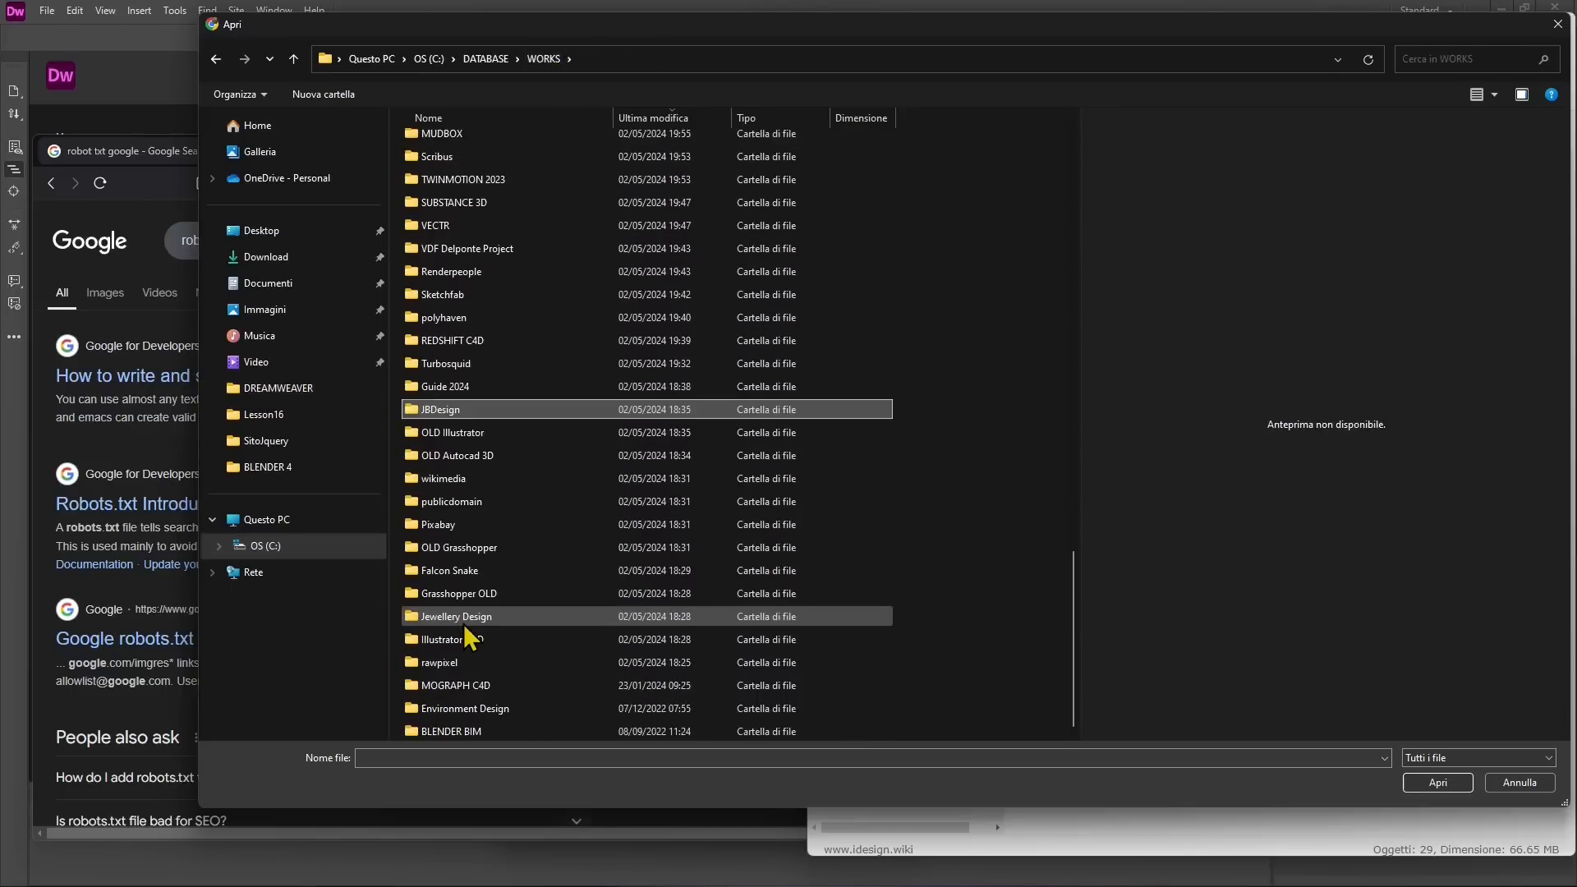
pyautogui.doubleClick(455, 415)
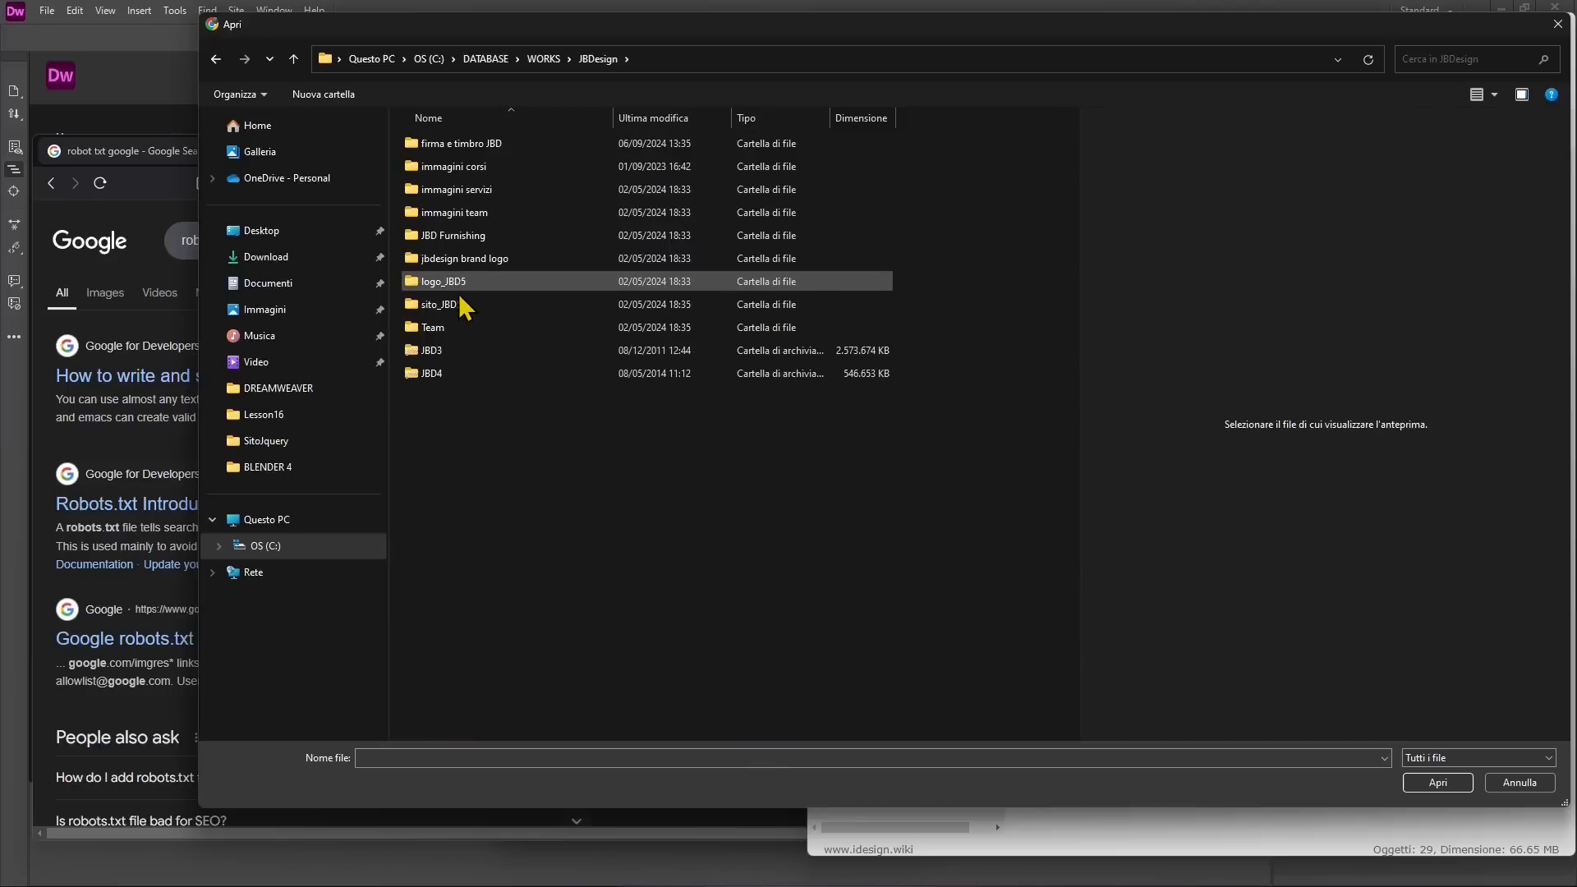
pyautogui.doubleClick(463, 306)
# Find and select sendmail.php in the sito_JBD5 folder.
pyautogui.scroll(-6, 468, 447)
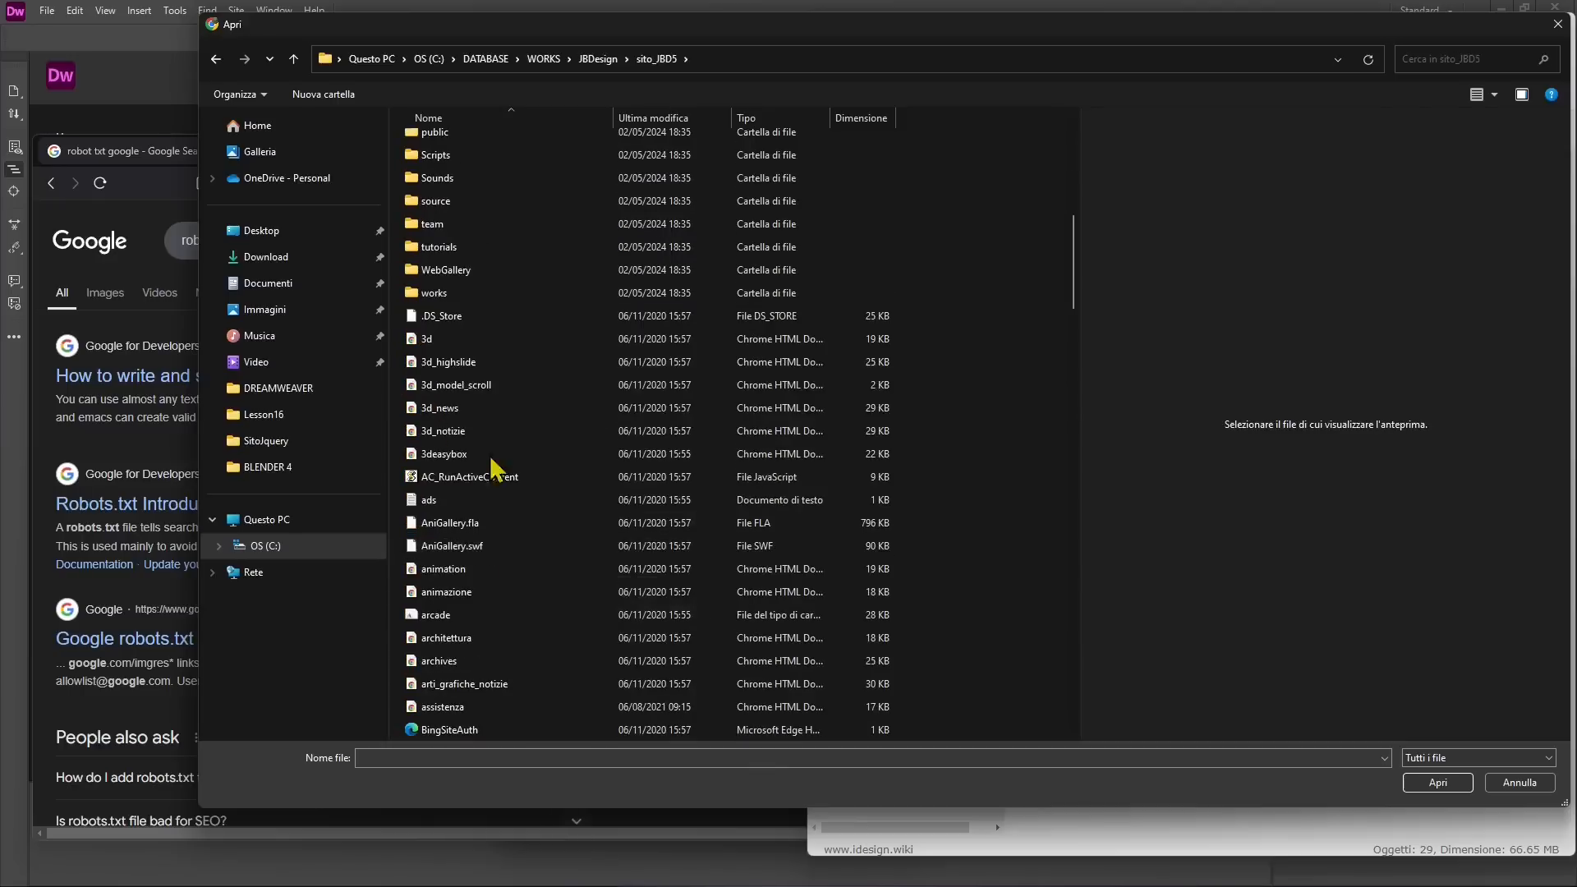
pyautogui.scroll(-5, 492, 464)
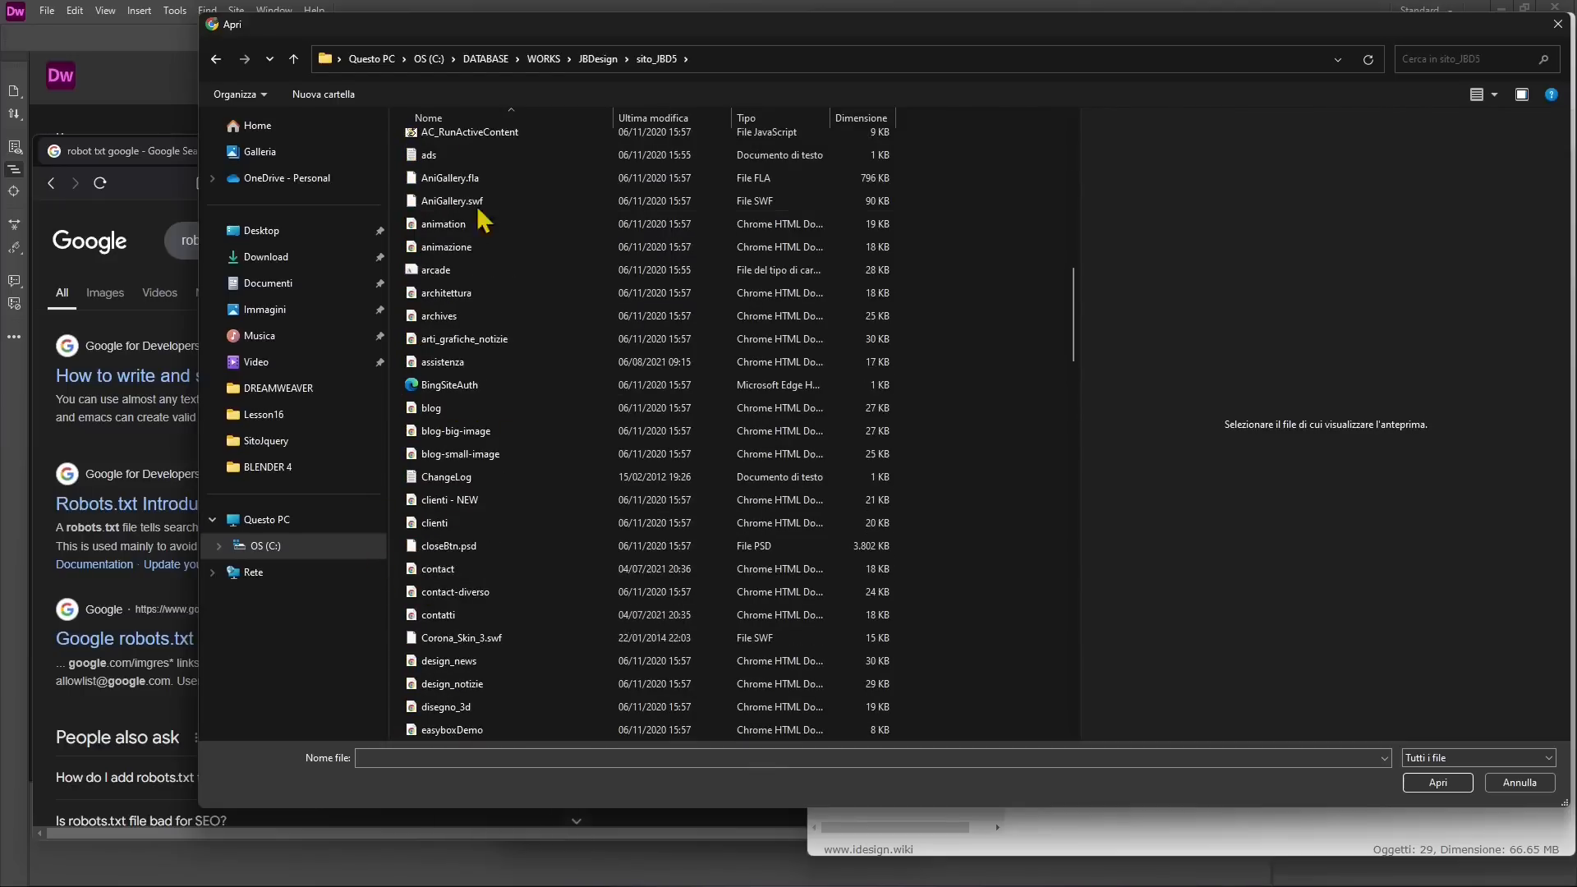
pyautogui.scroll(-9, 492, 566)
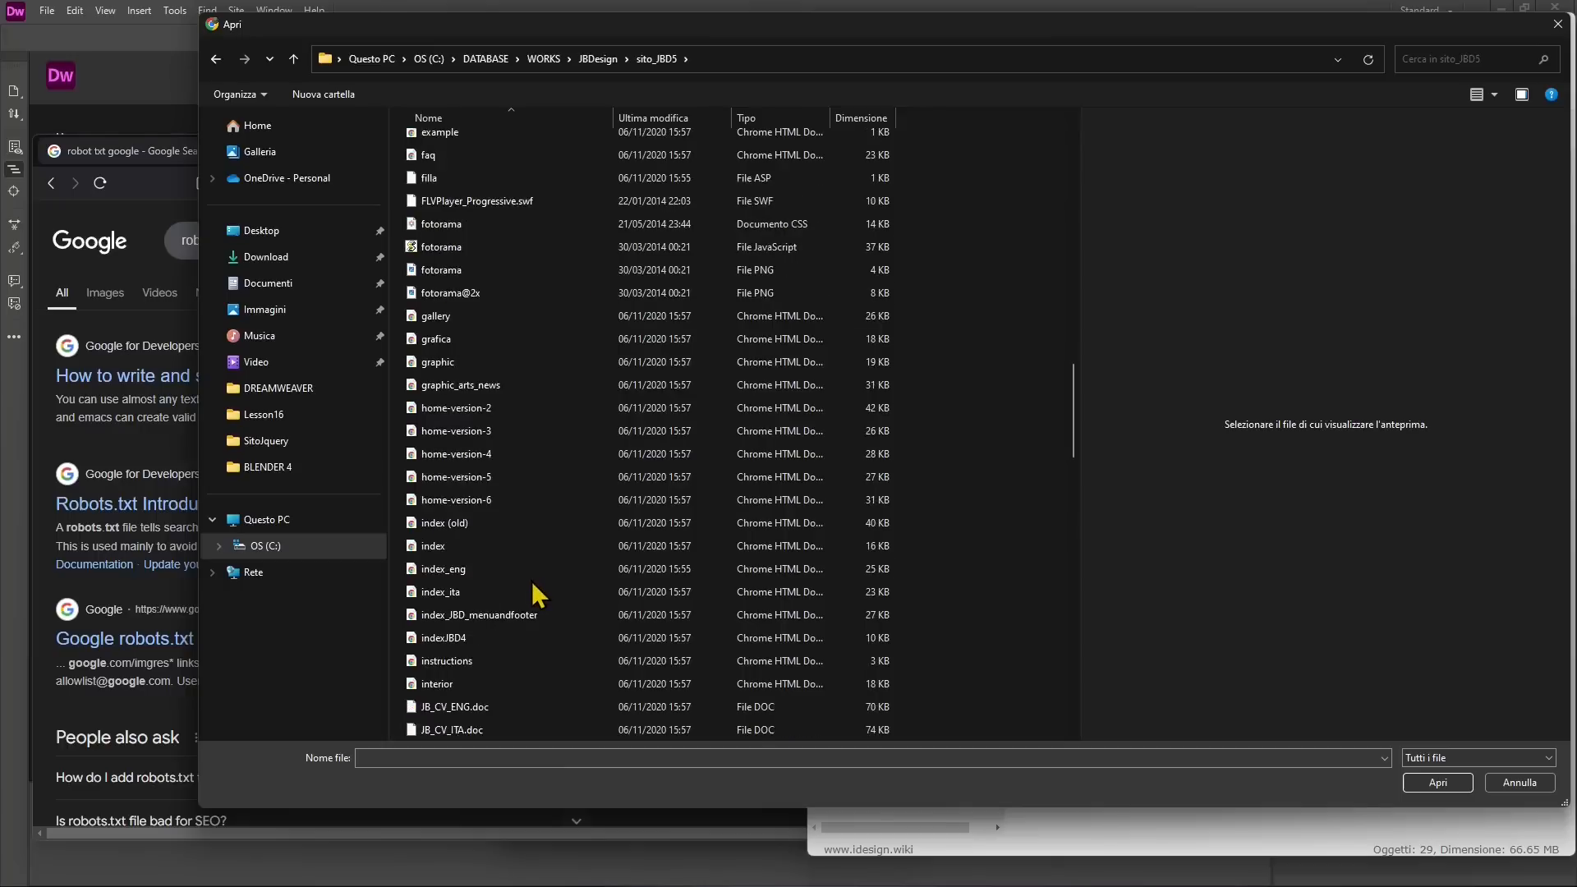
pyautogui.scroll(-5, 535, 593)
pyautogui.scroll(-6, 532, 584)
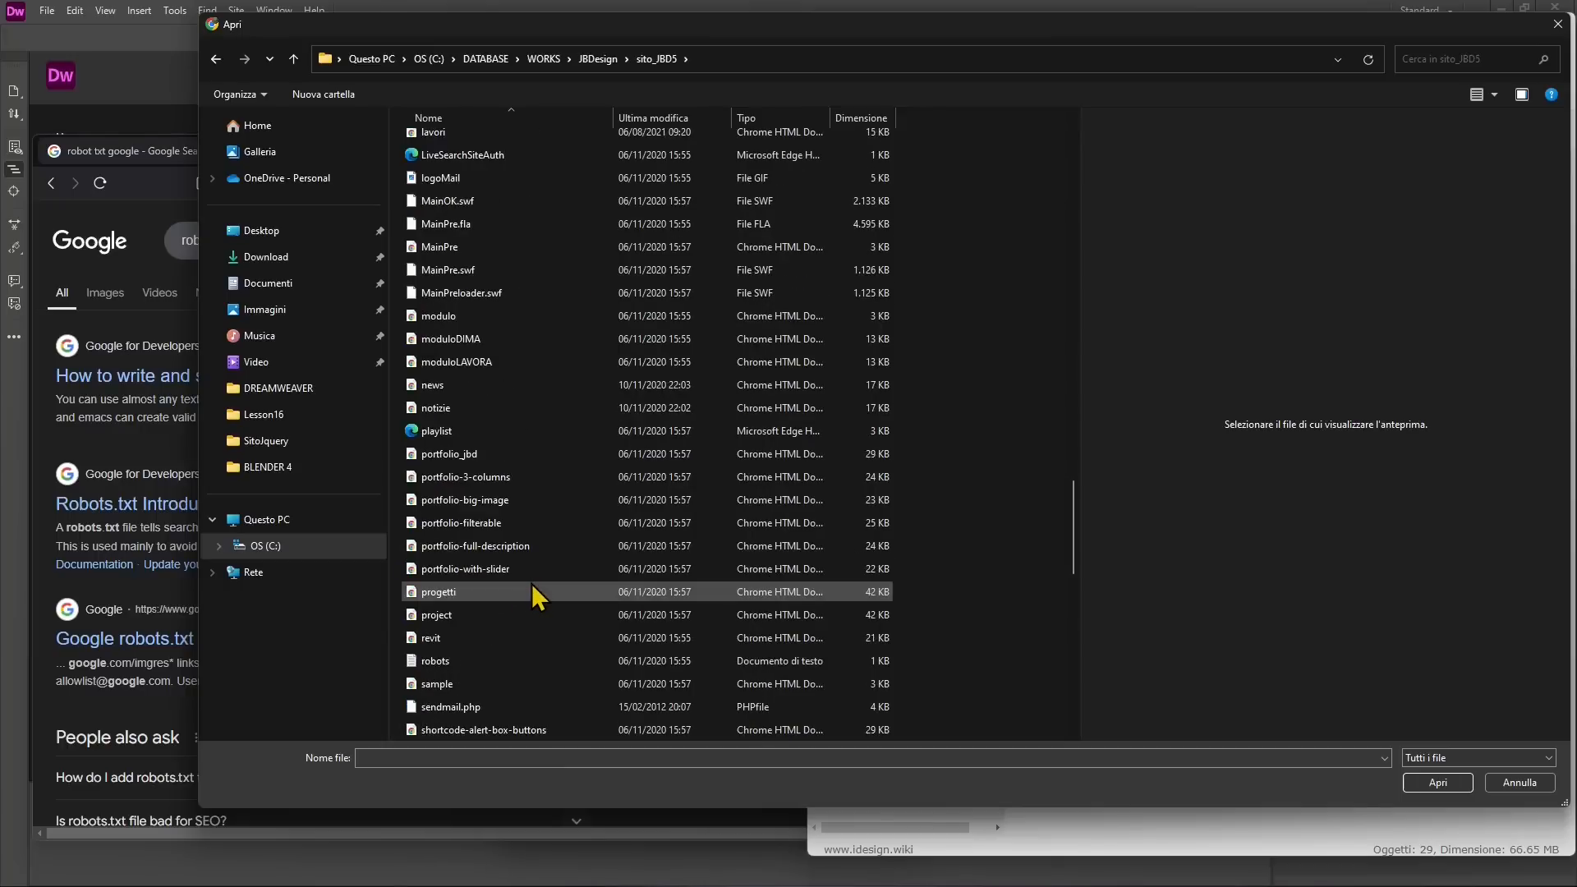
pyautogui.click(531, 588)
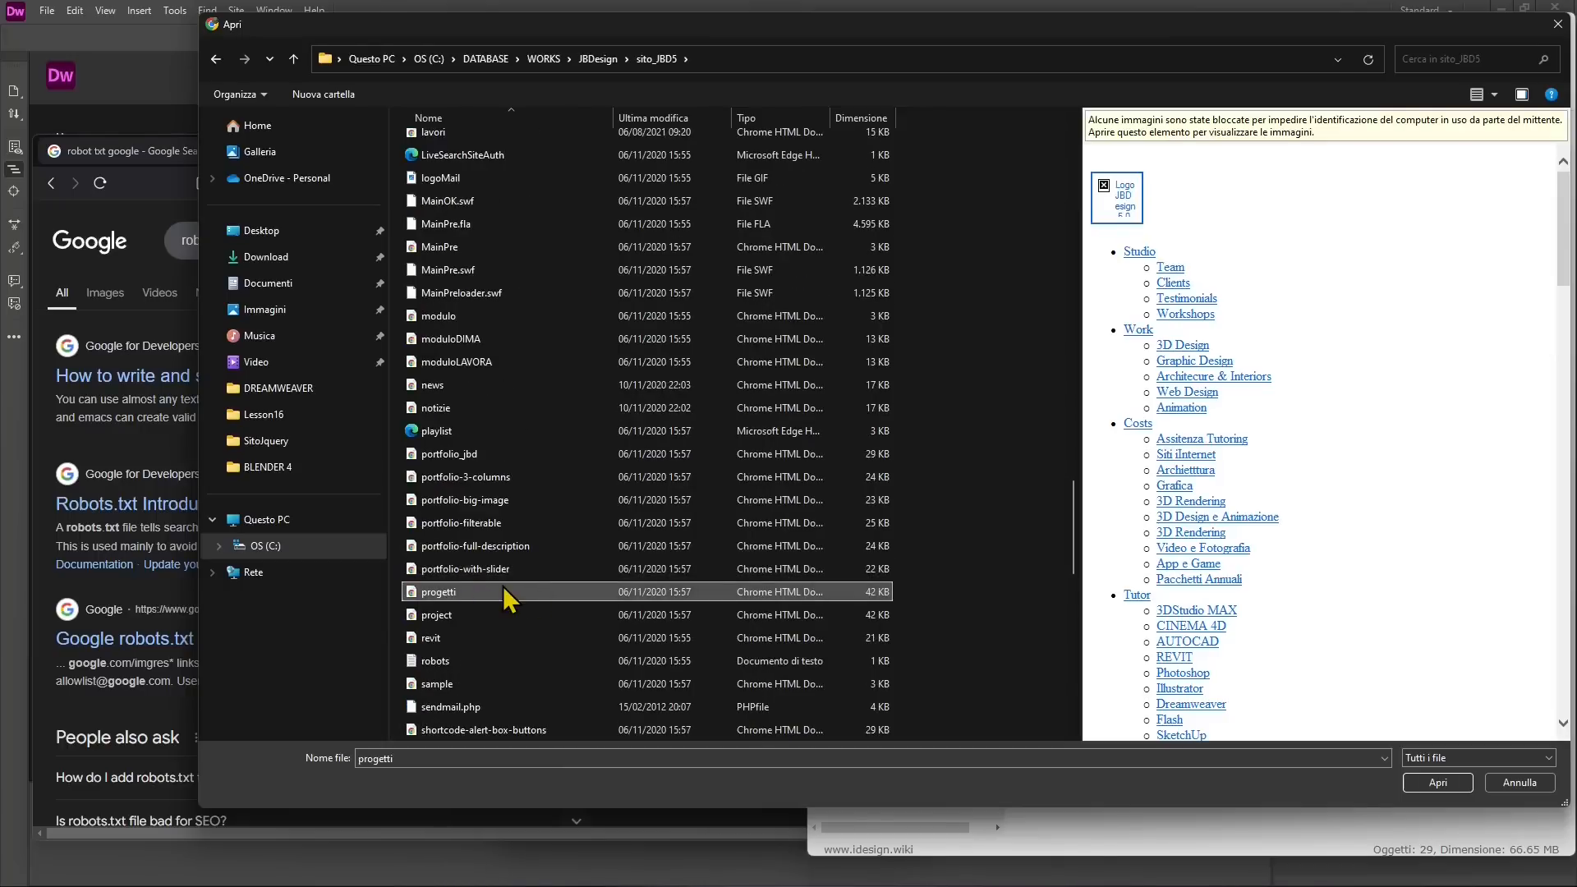
pyautogui.press('s')
pyautogui.press('s')
pyautogui.press('s')
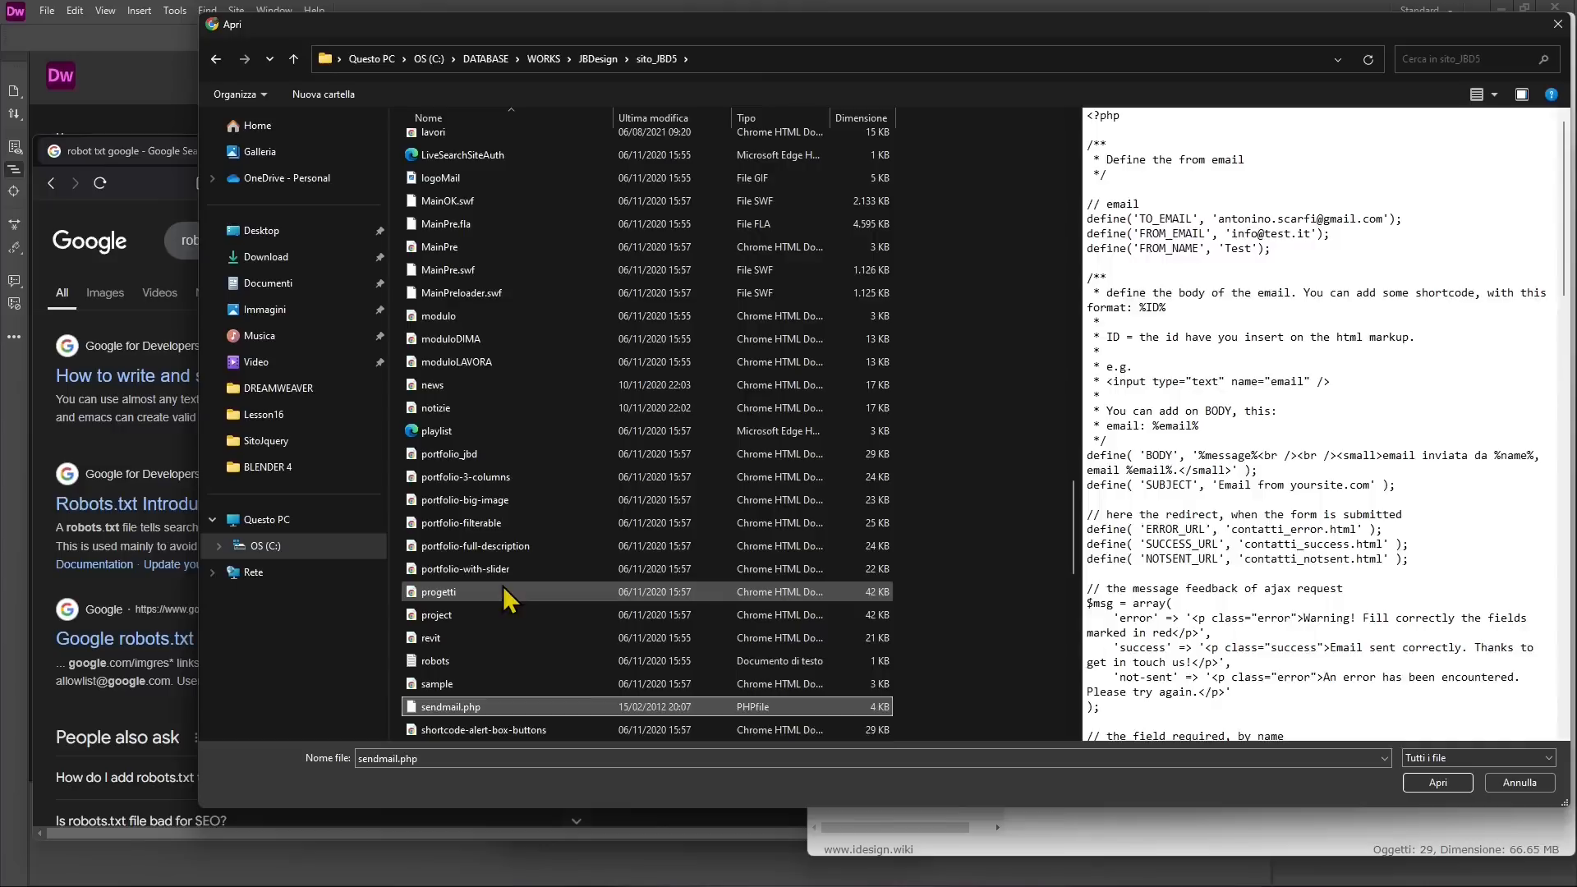
pyautogui.scroll(-4, 503, 585)
pyautogui.click(452, 432)
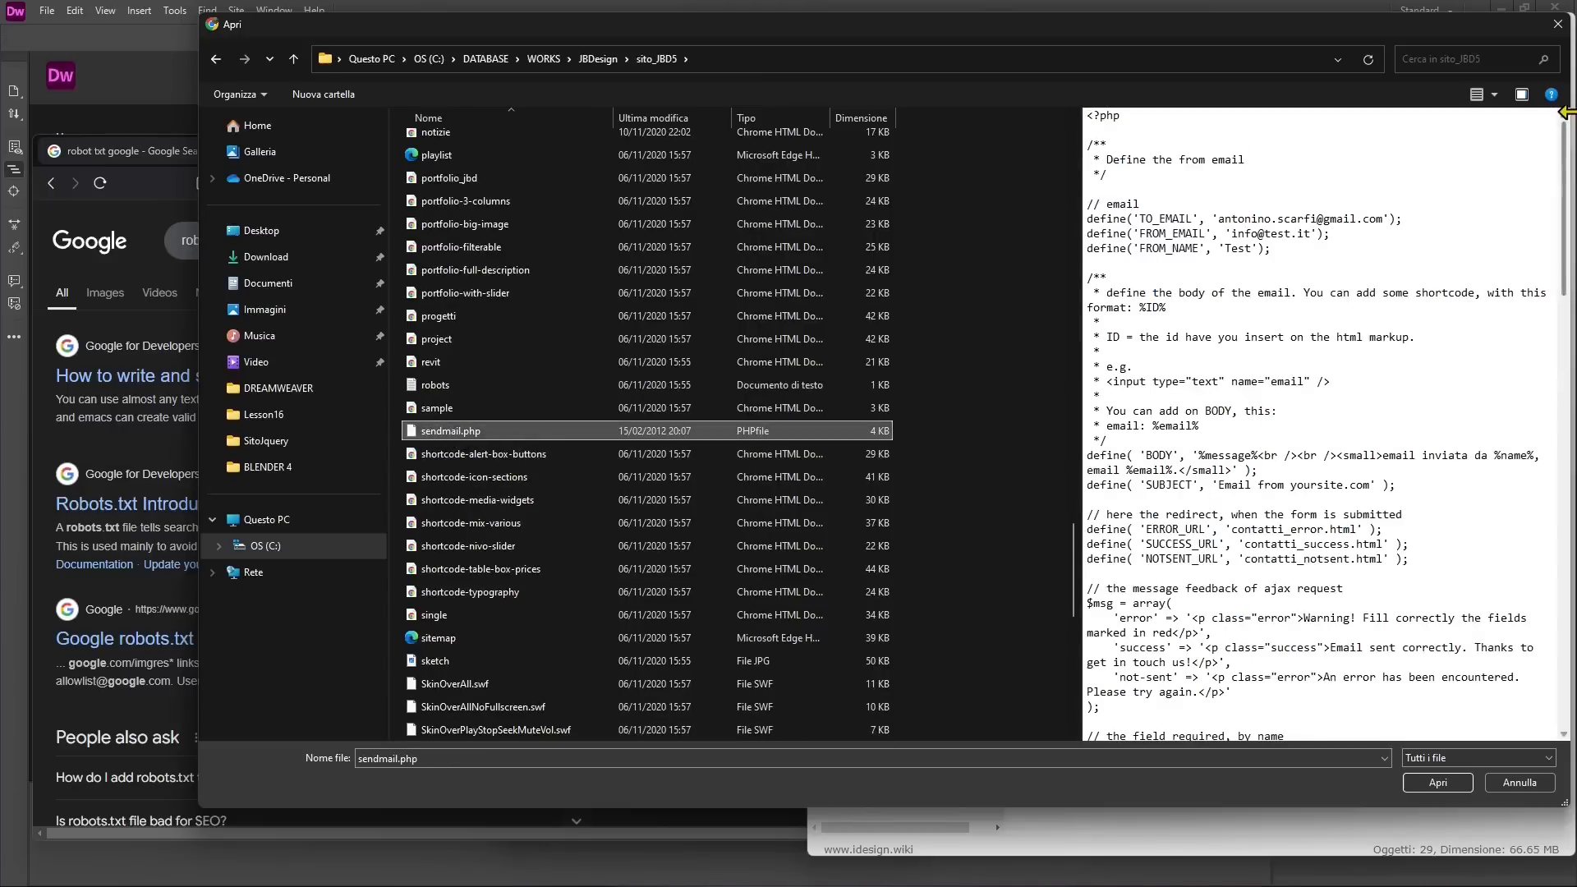
pyautogui.moveTo(1570, 136); pyautogui.dragTo(926, 197)
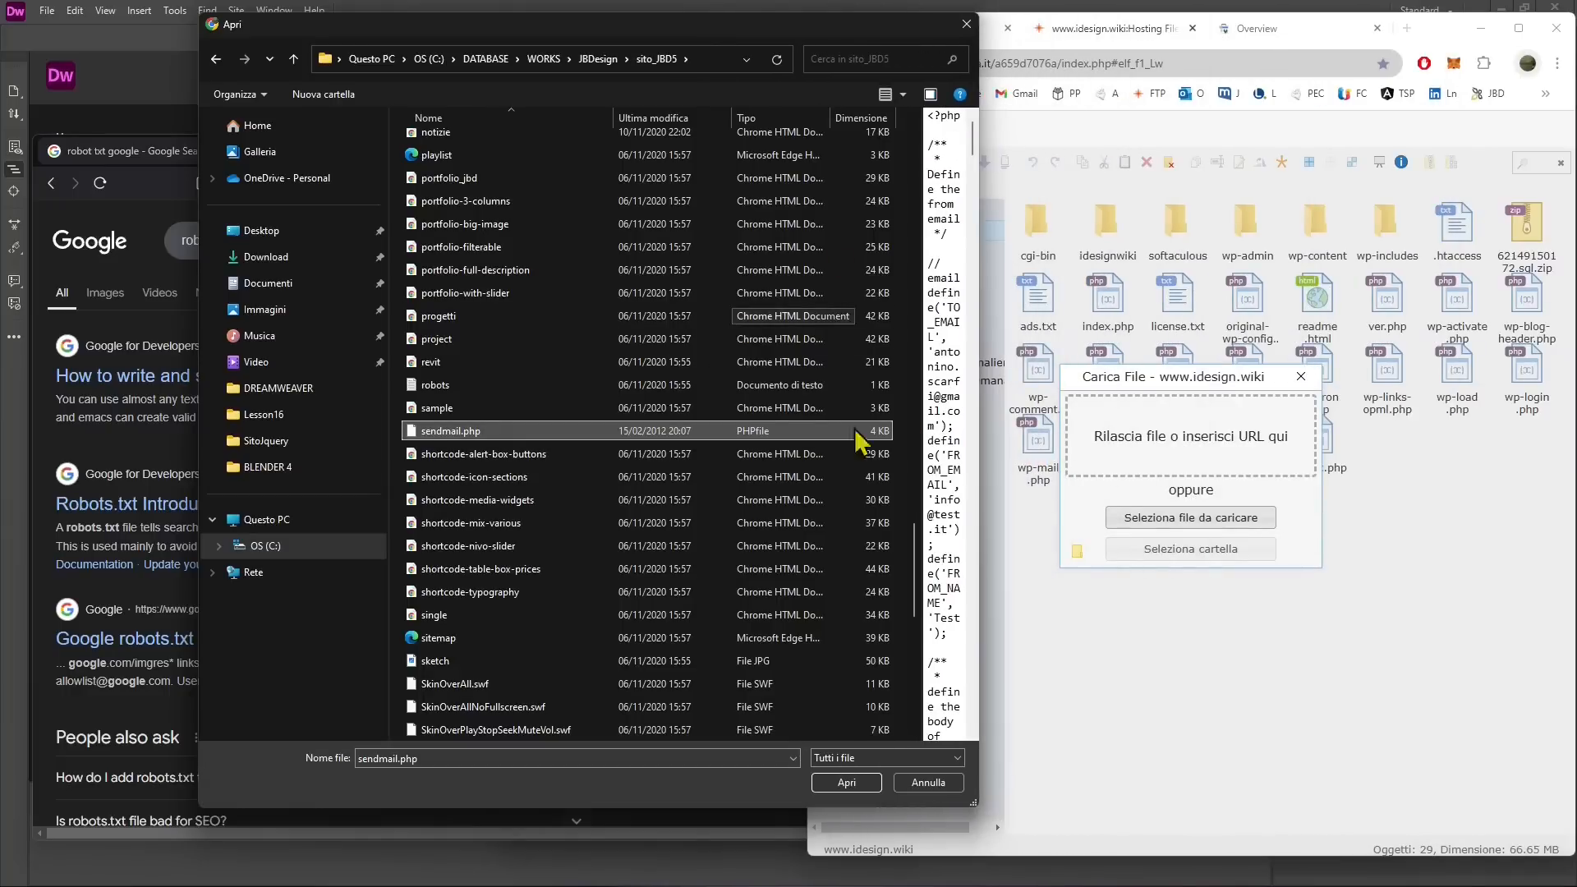
pyautogui.moveTo(464, 435); pyautogui.dragTo(1167, 468)
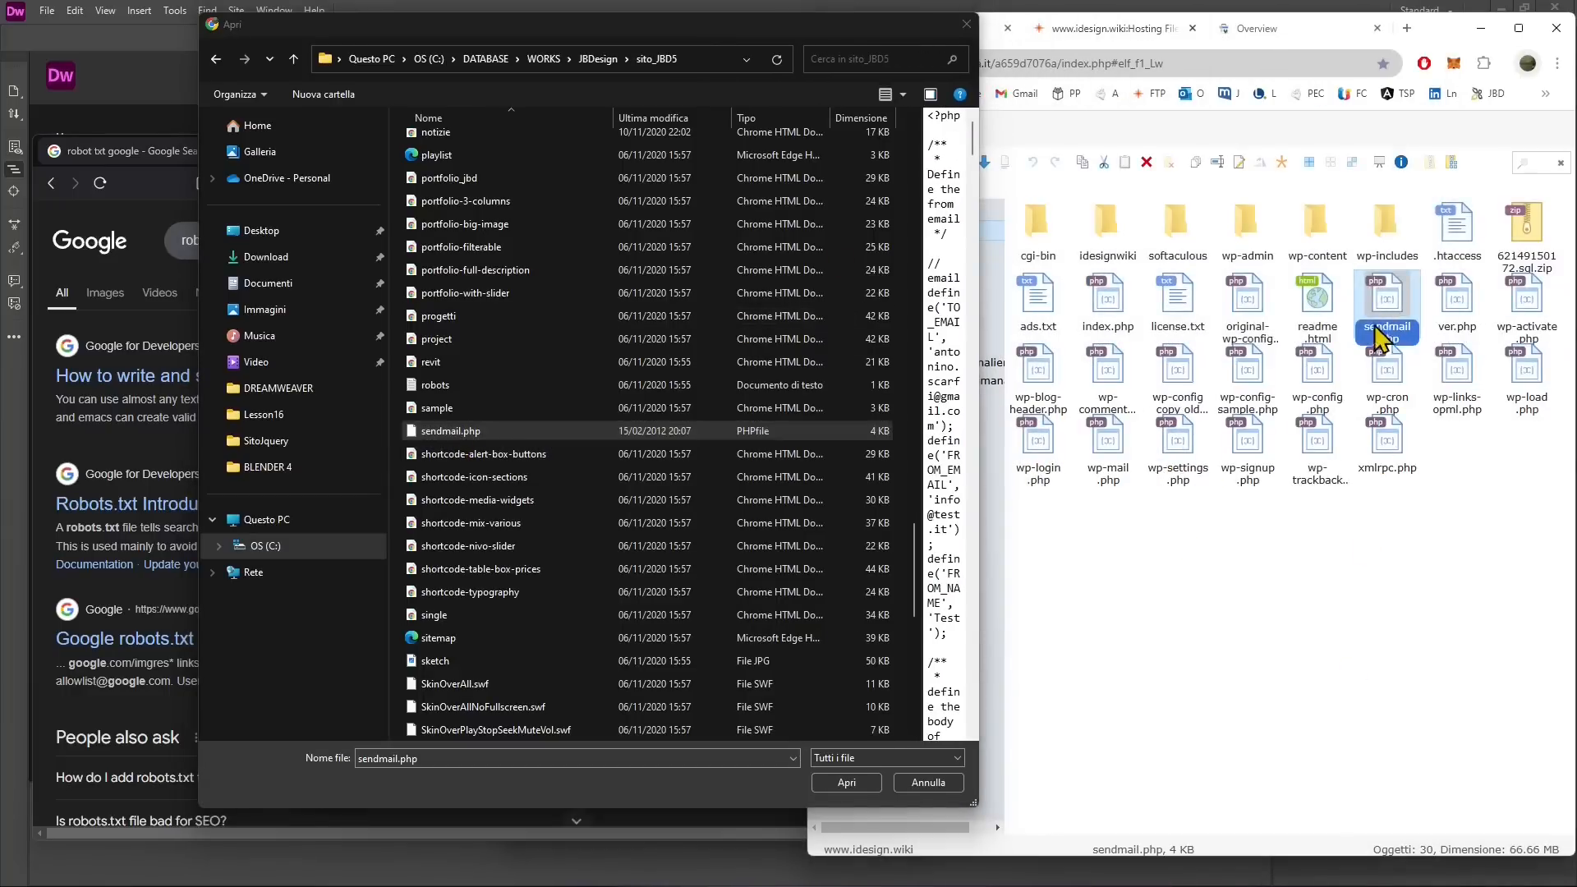
pyautogui.click(1259, 748)
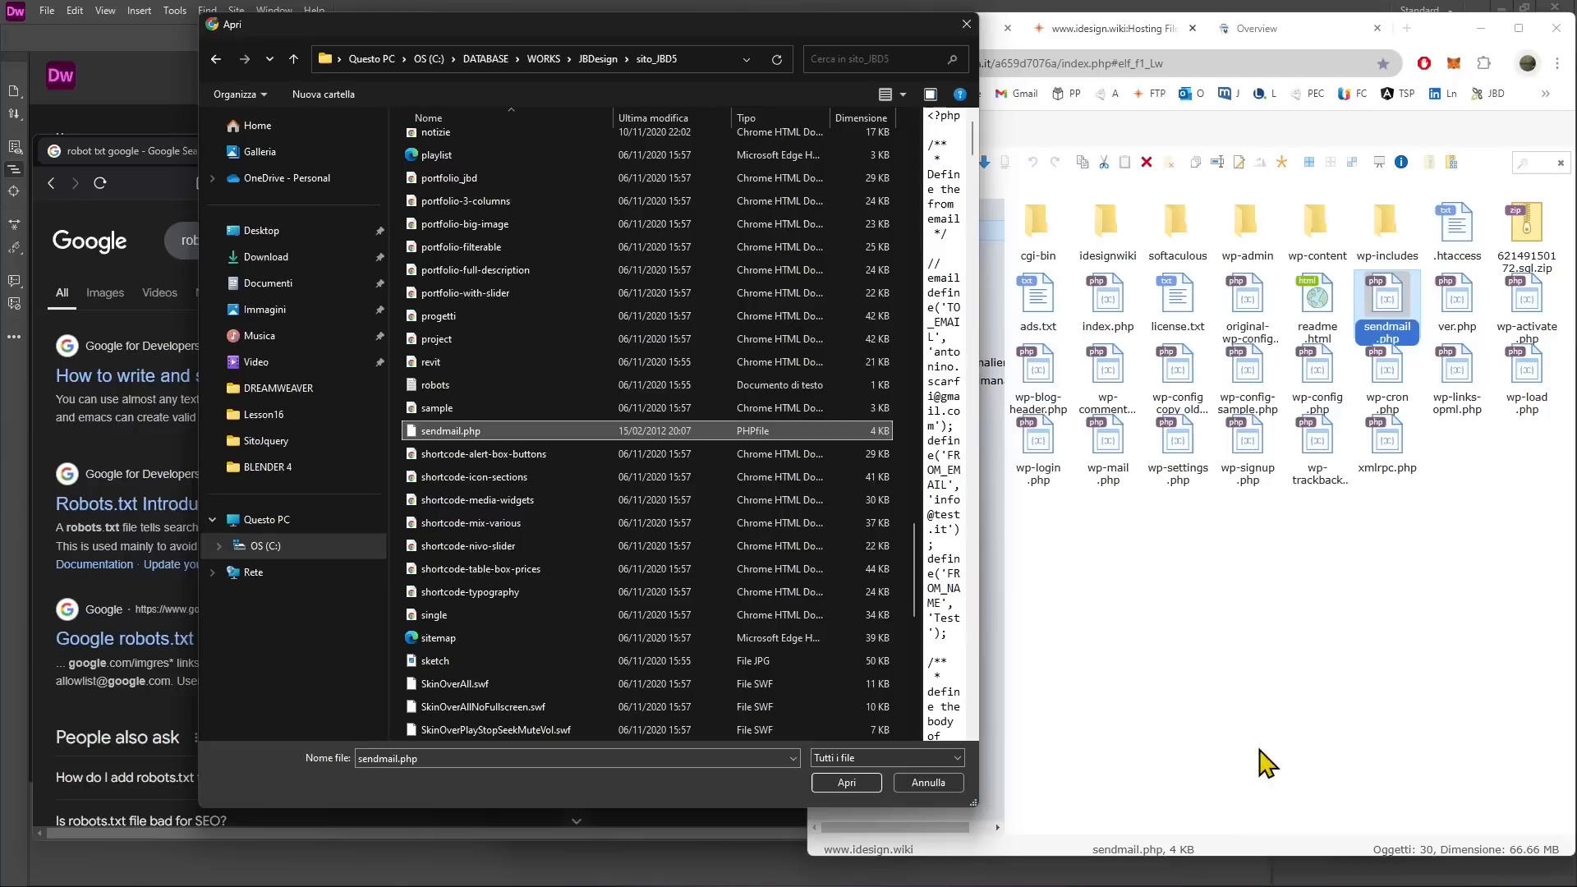
pyautogui.click(944, 782)
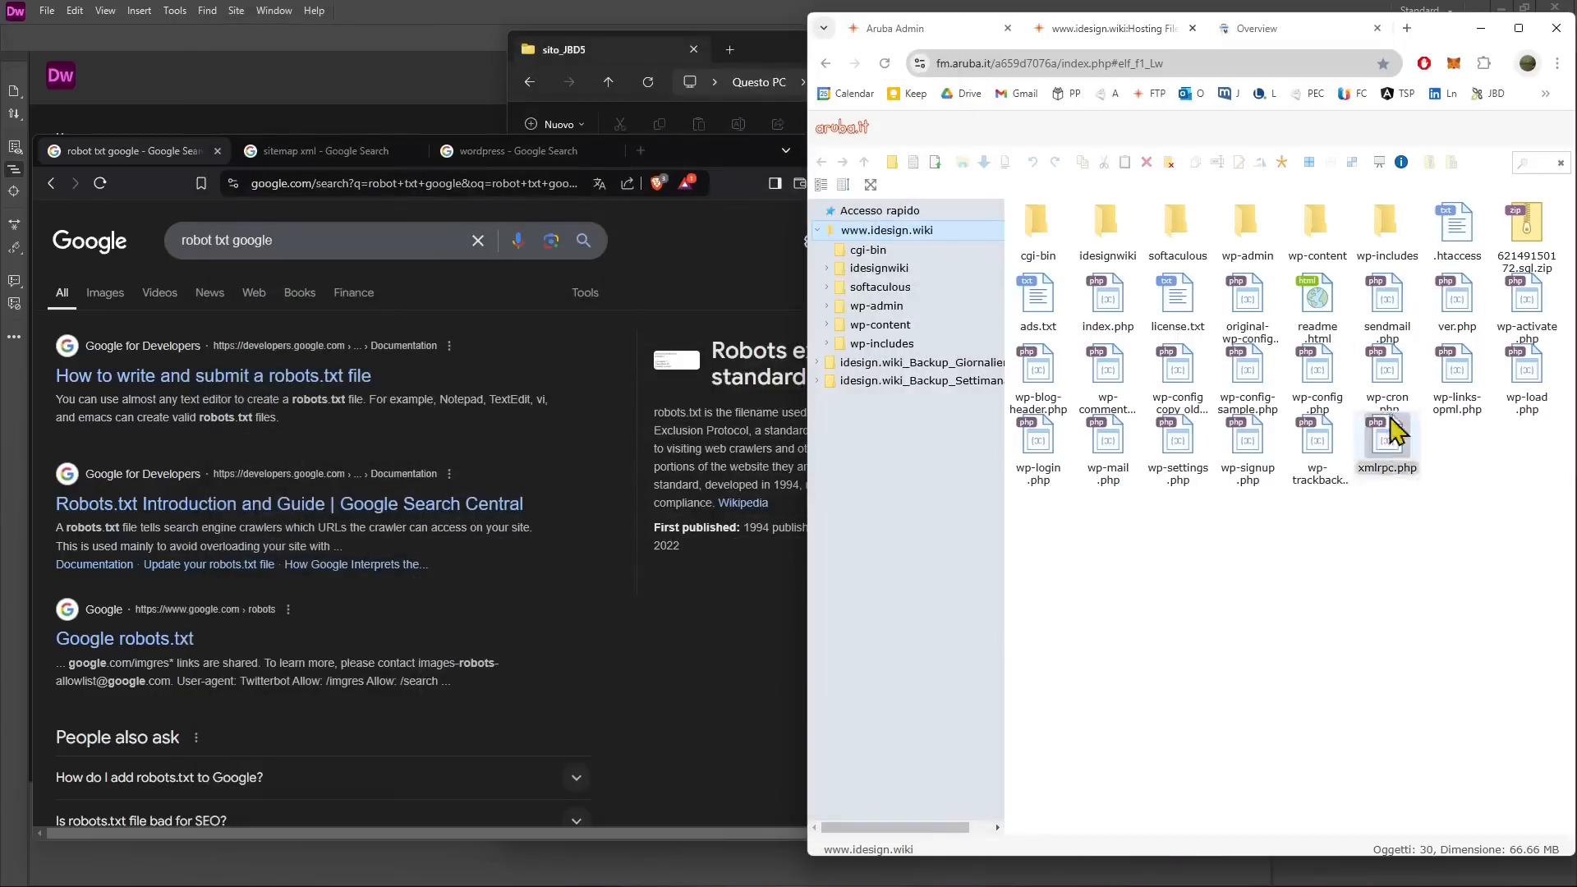
pyautogui.click(1390, 302)
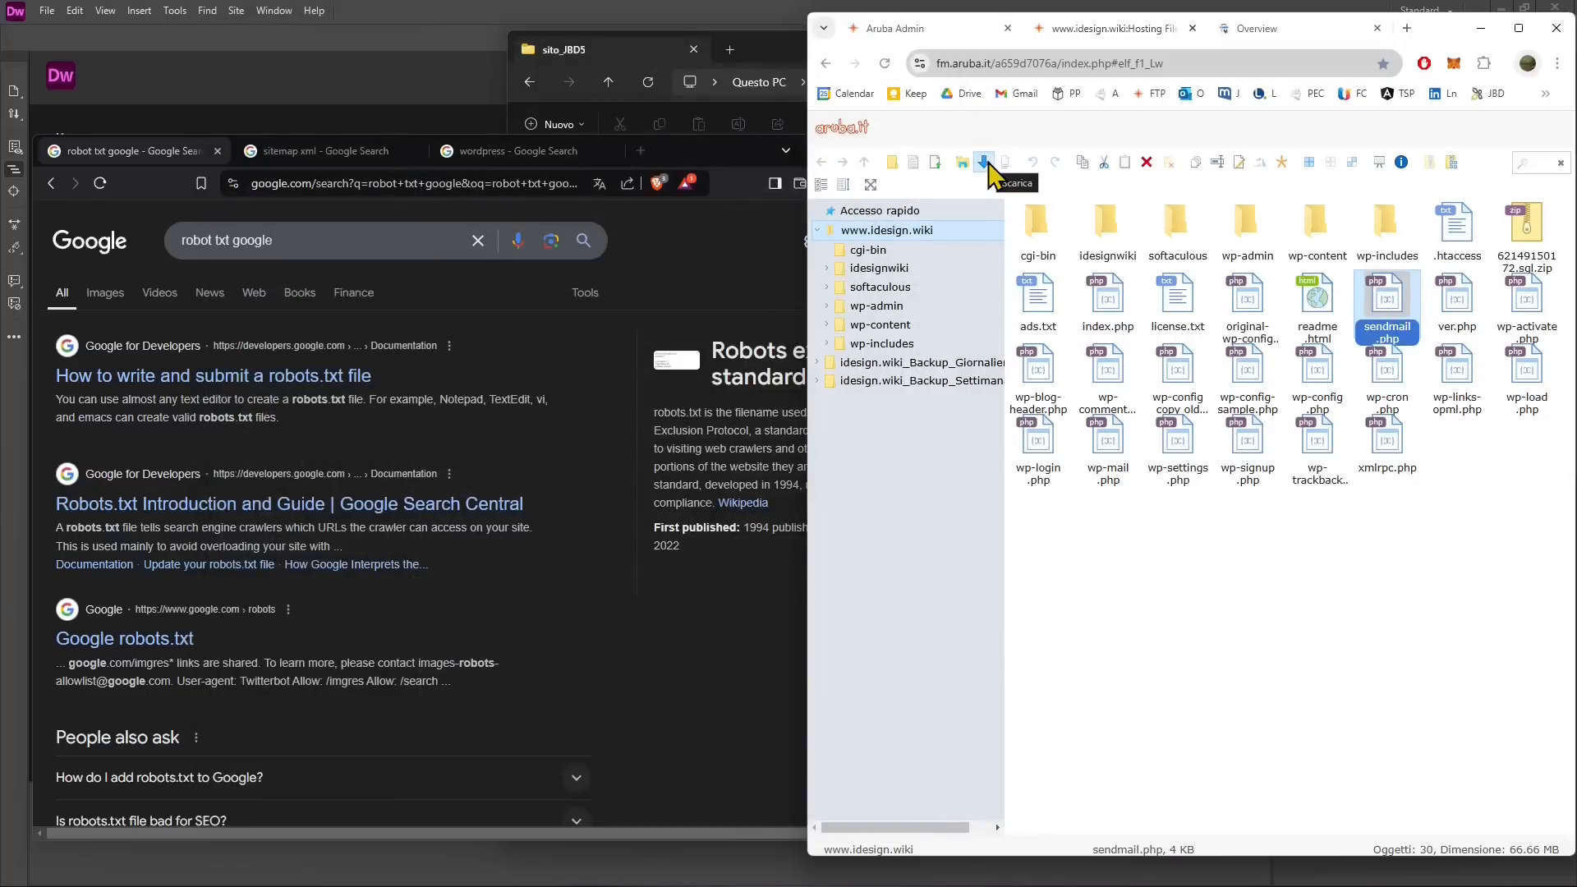
pyautogui.click(1147, 165)
pyautogui.click(1221, 519)
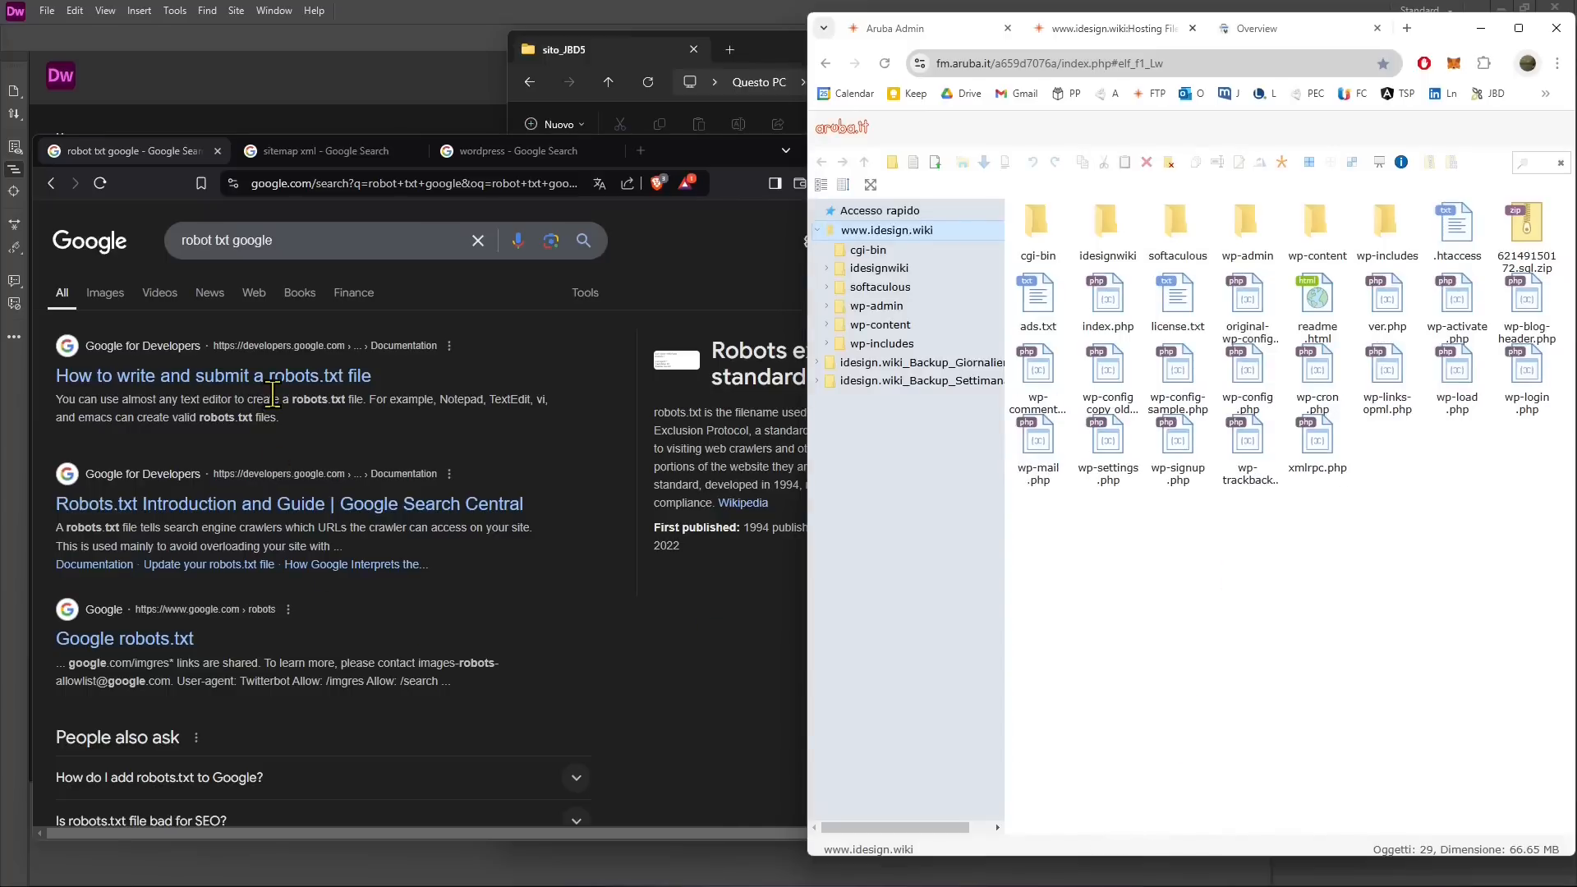
# Return to the robot txt google search and look through its image results for example robots.txt files.
pyautogui.click(417, 435)
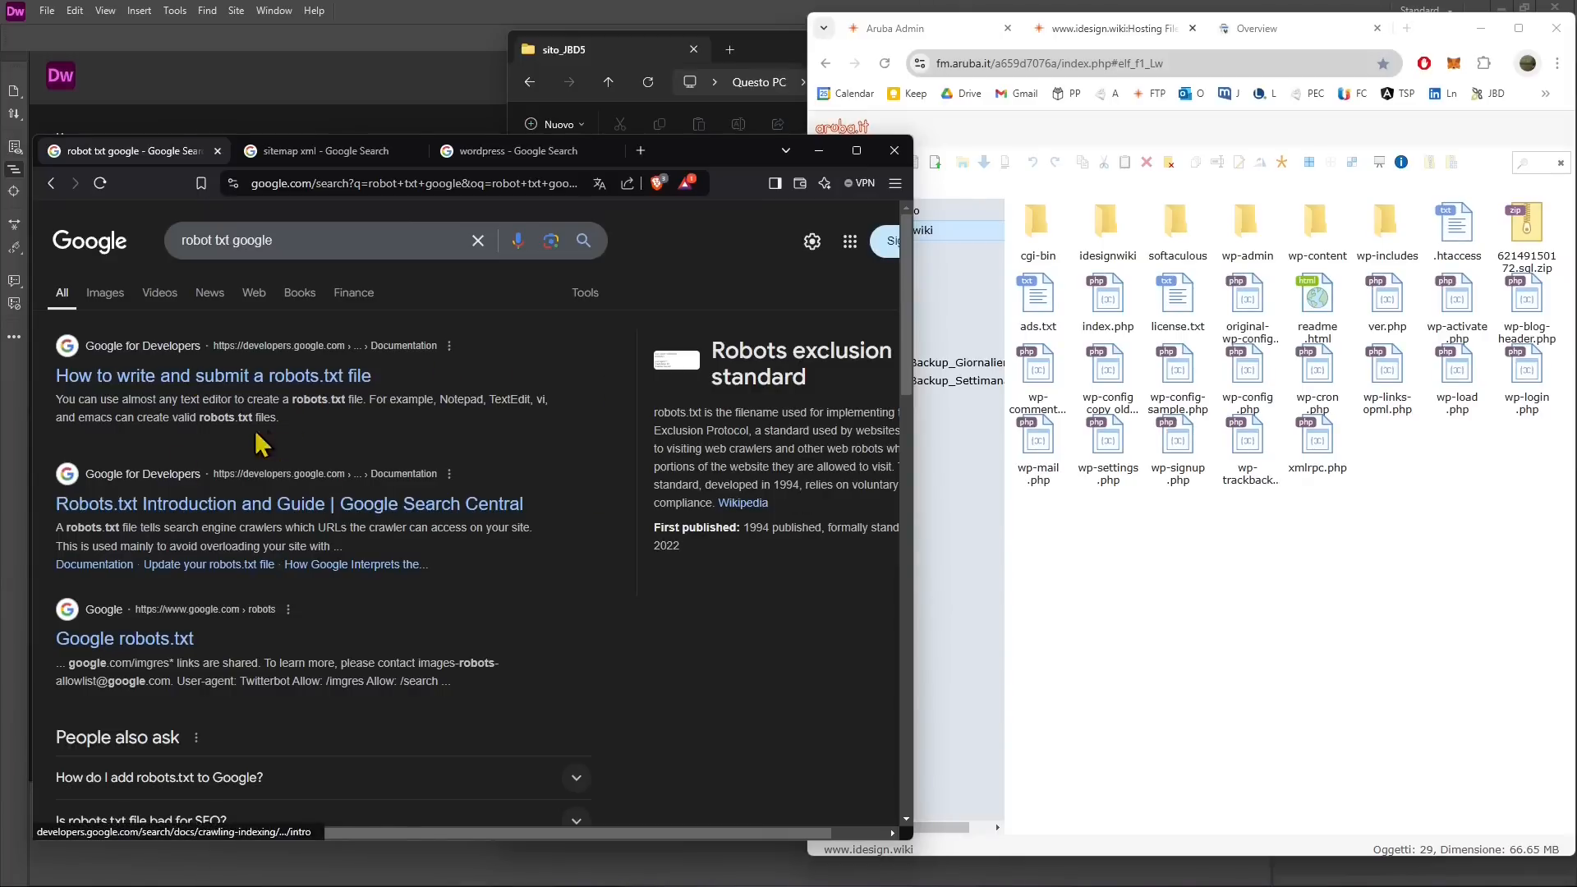
pyautogui.click(123, 294)
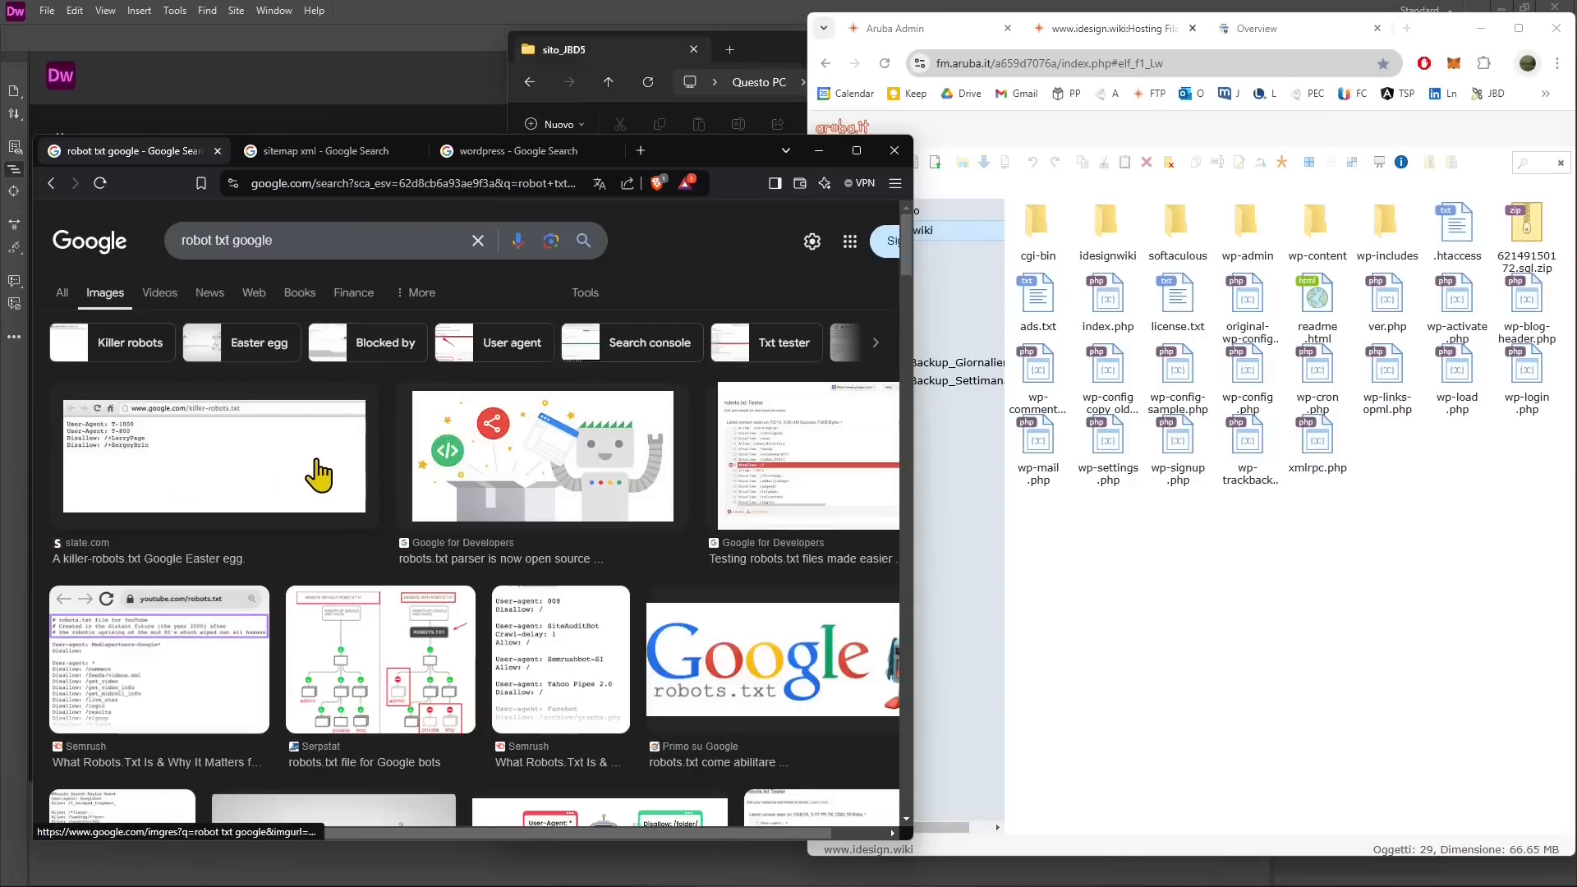
pyautogui.scroll(-1, 614, 609)
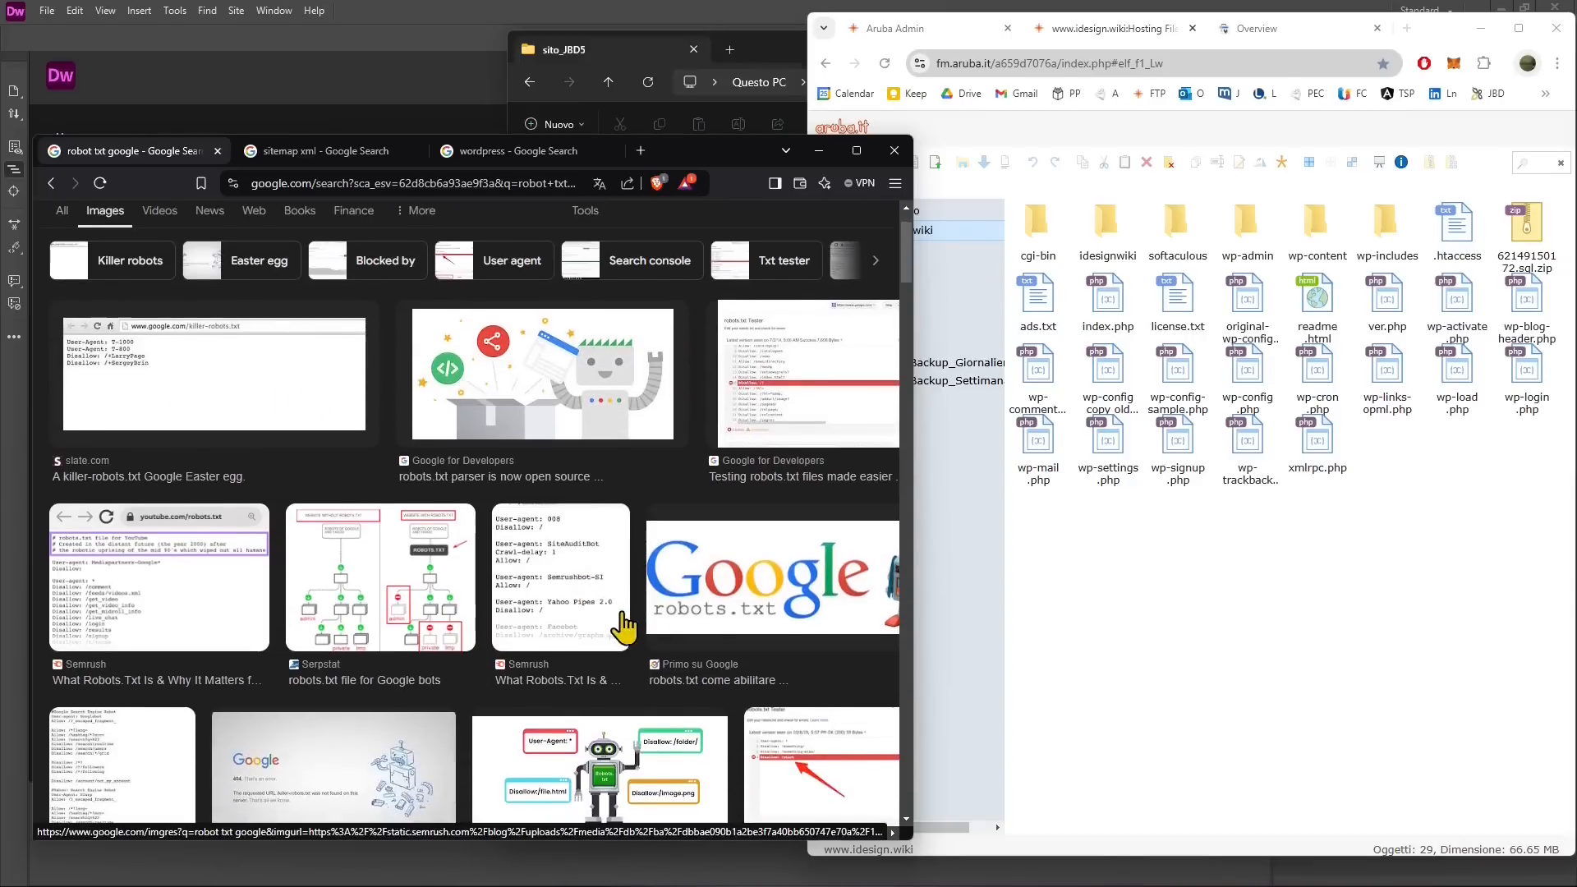
pyautogui.scroll(-2, 620, 616)
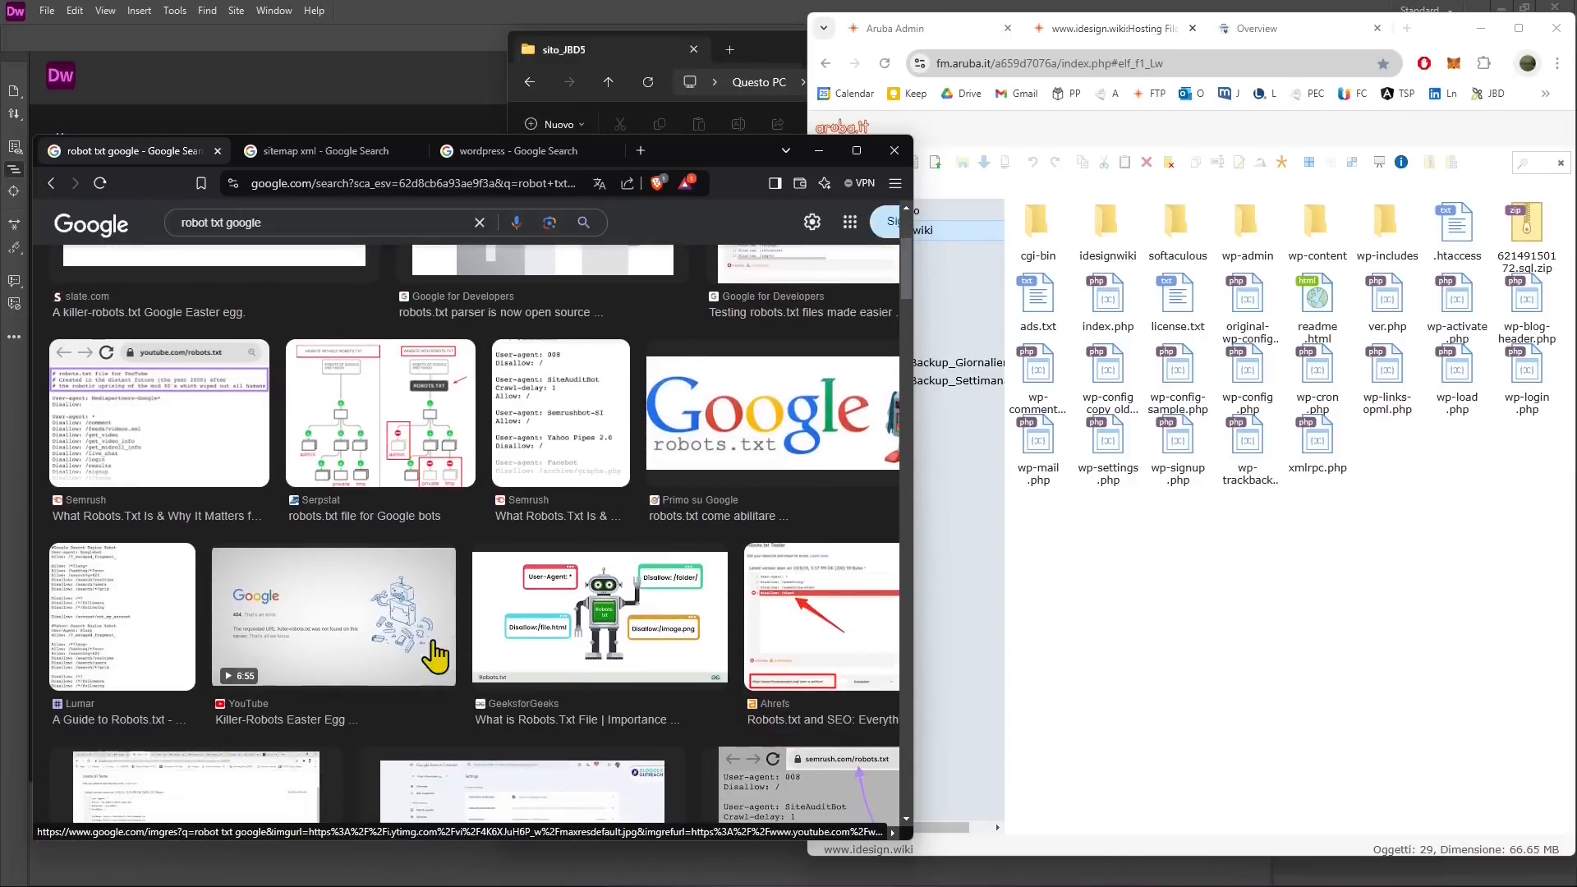
pyautogui.scroll(-4, 432, 648)
# Look through the image results for sitemap xml and preview the Search Engine Journal sitemap diagram.
pyautogui.click(316, 151)
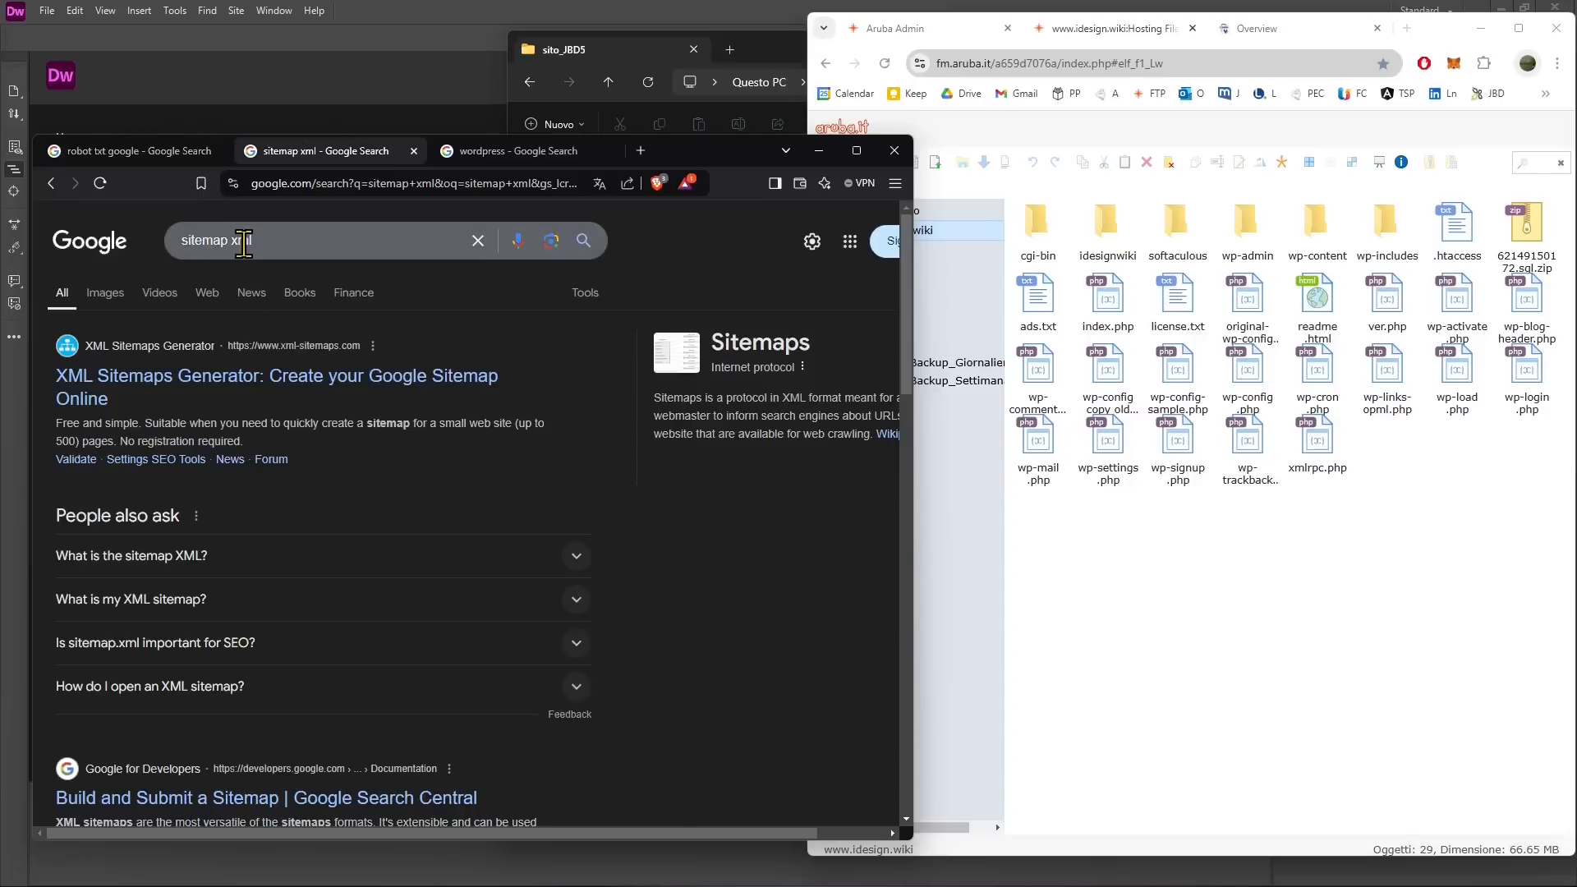
pyautogui.click(108, 297)
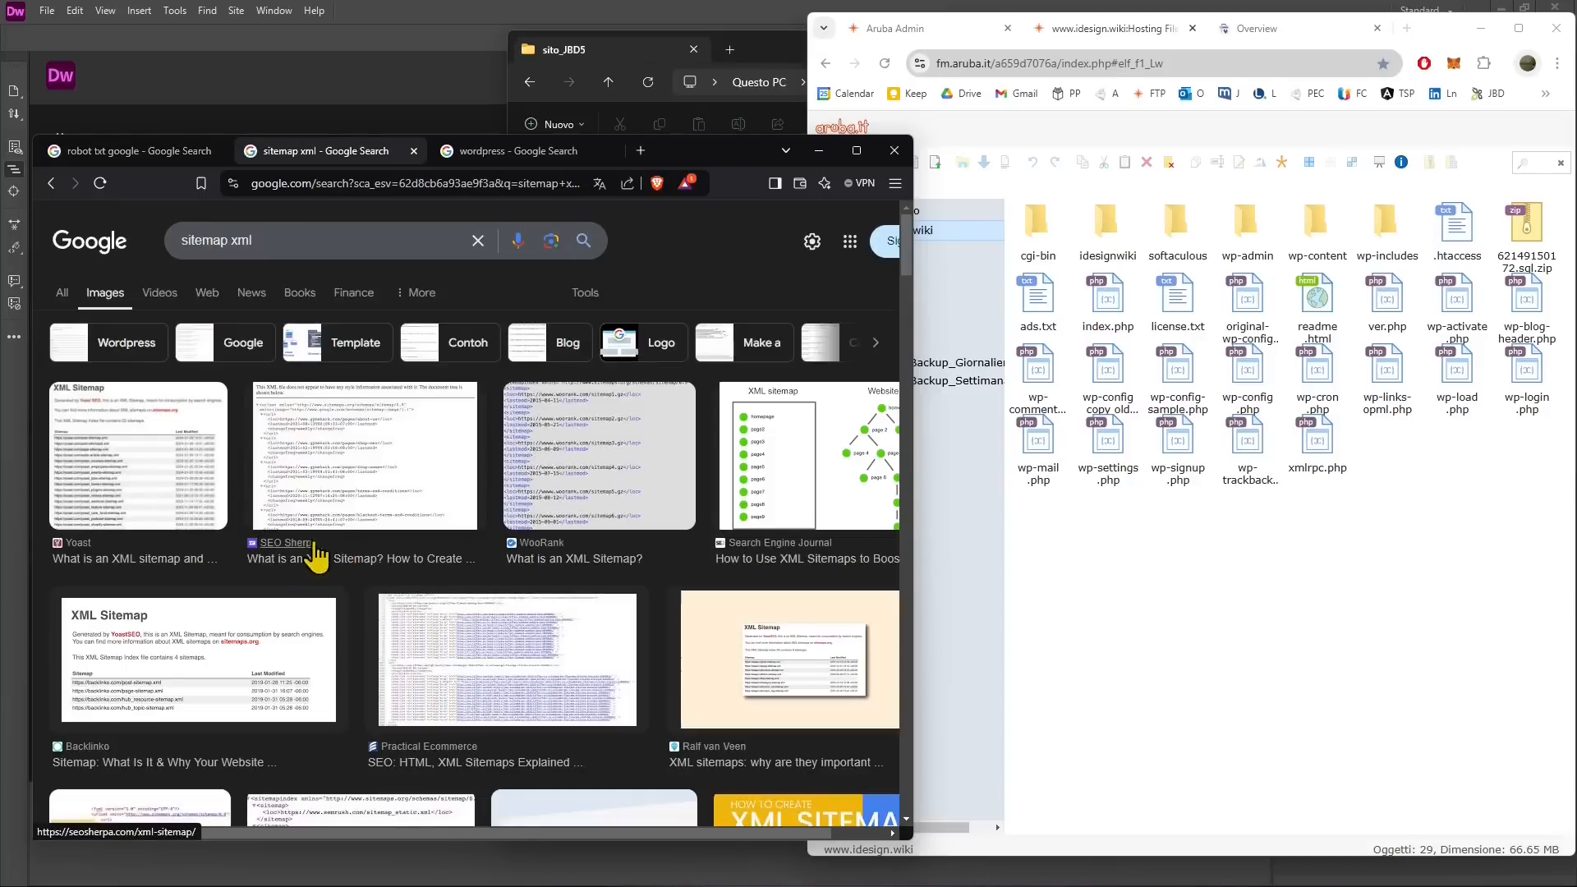
pyautogui.scroll(-1, 321, 551)
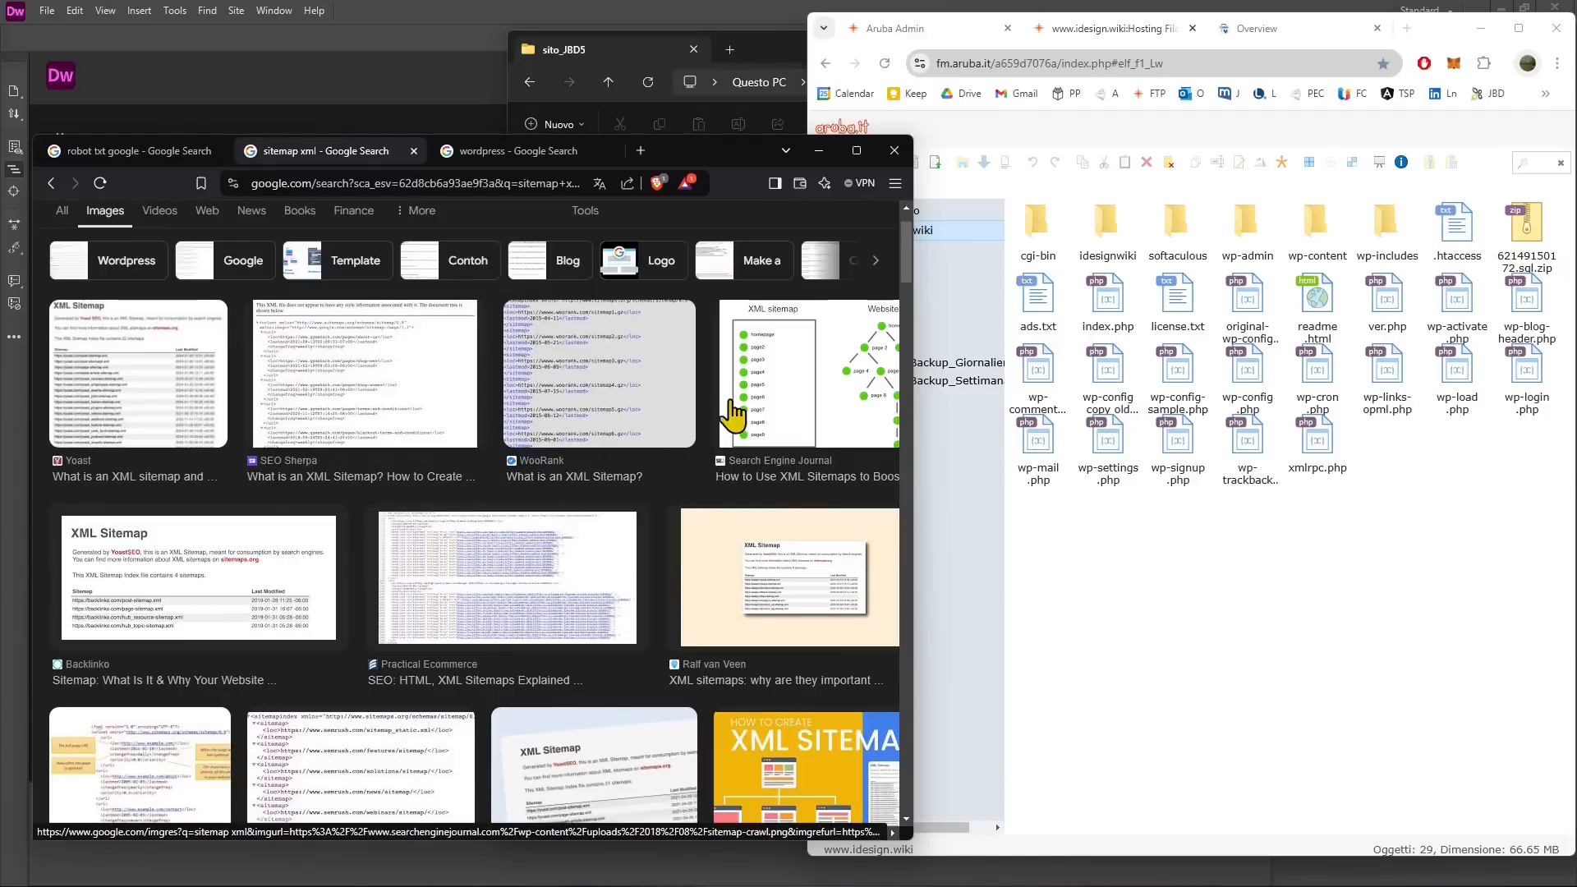
pyautogui.click(742, 416)
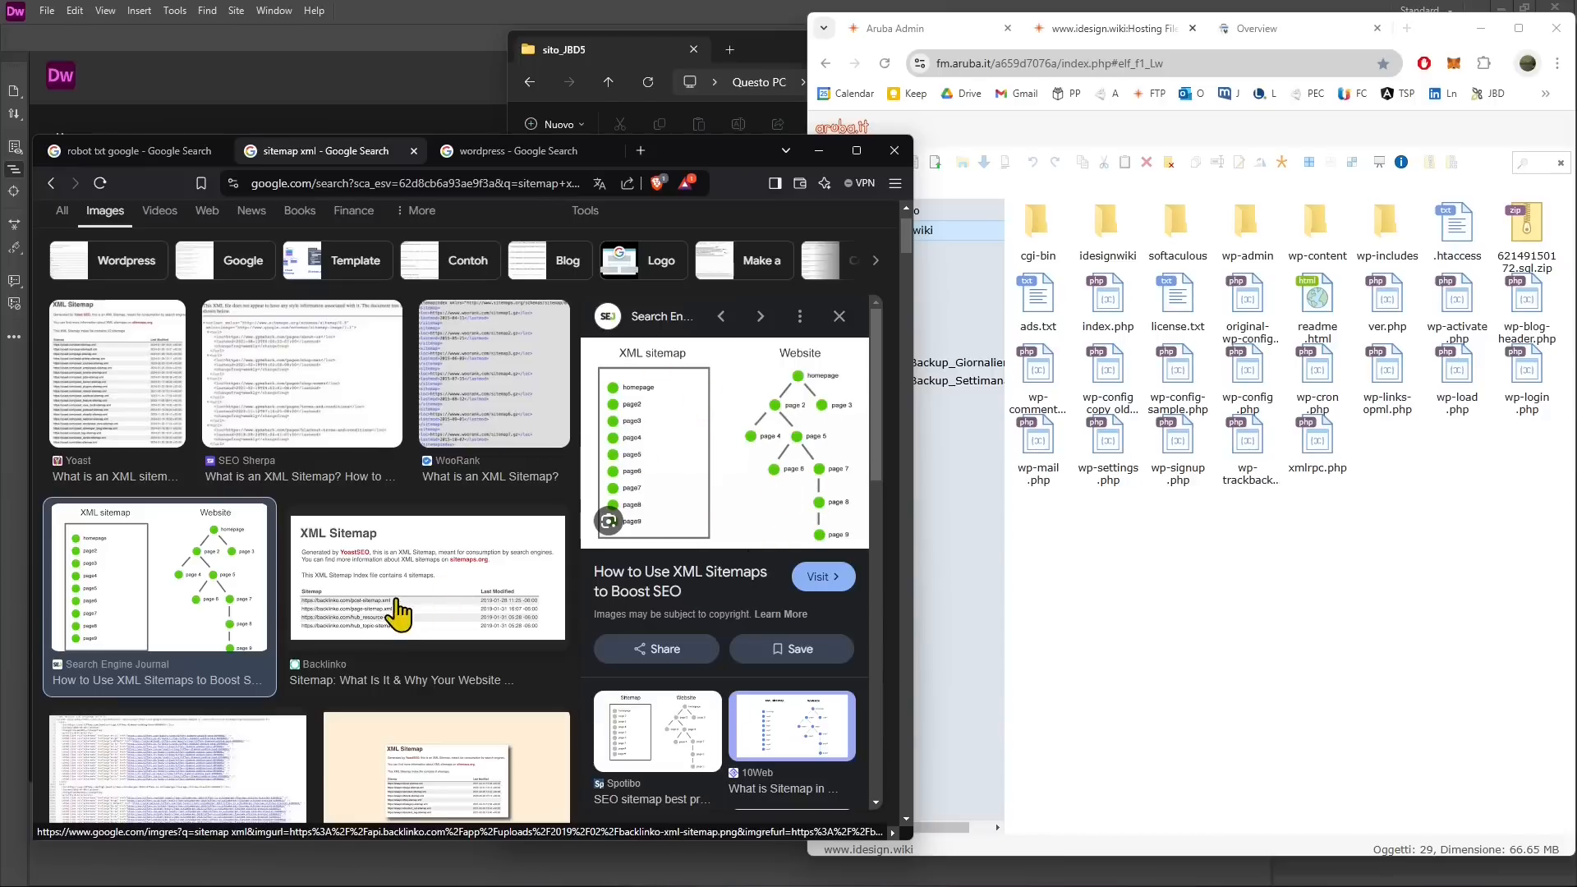
pyautogui.scroll(1, 403, 631)
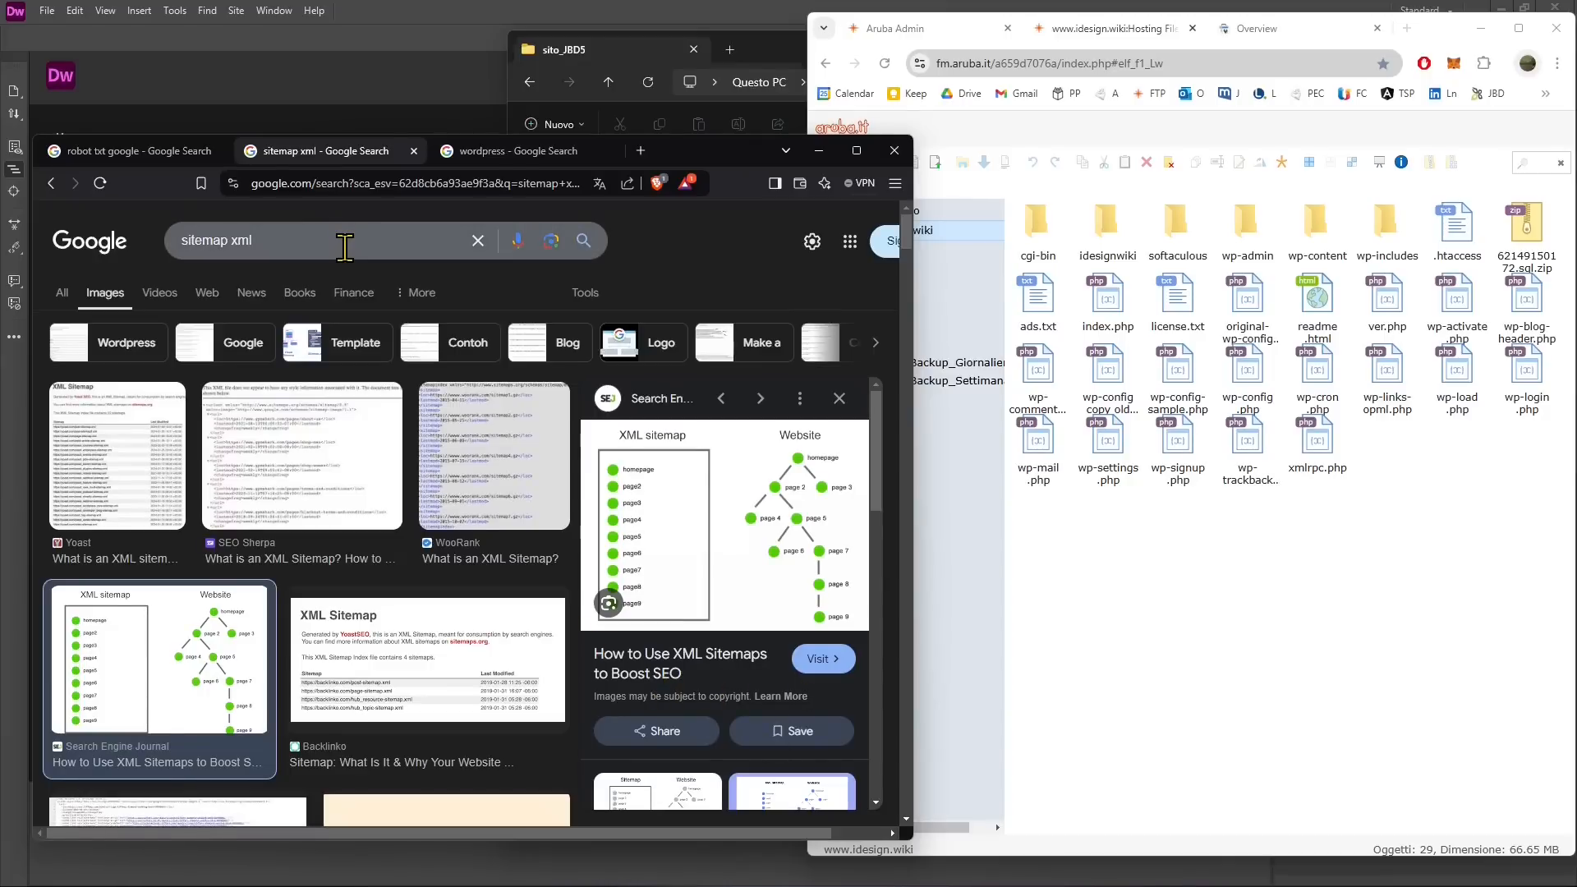
# Close the robot txt google, sitemap xml and wordpress searches to shut the search browser.
pyautogui.click(218, 150)
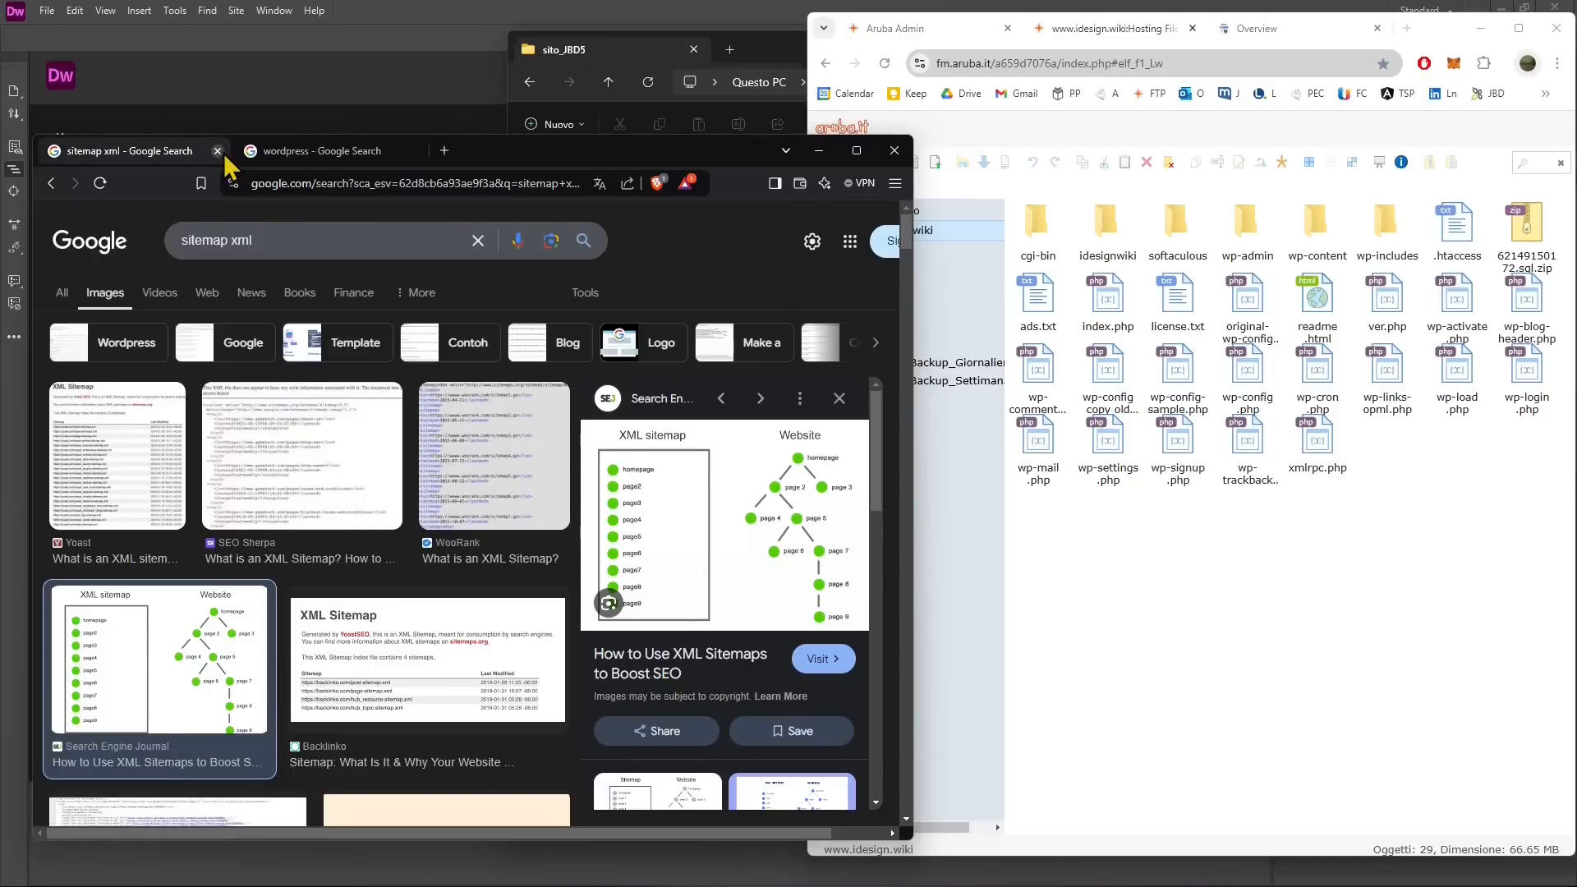
pyautogui.click(218, 150)
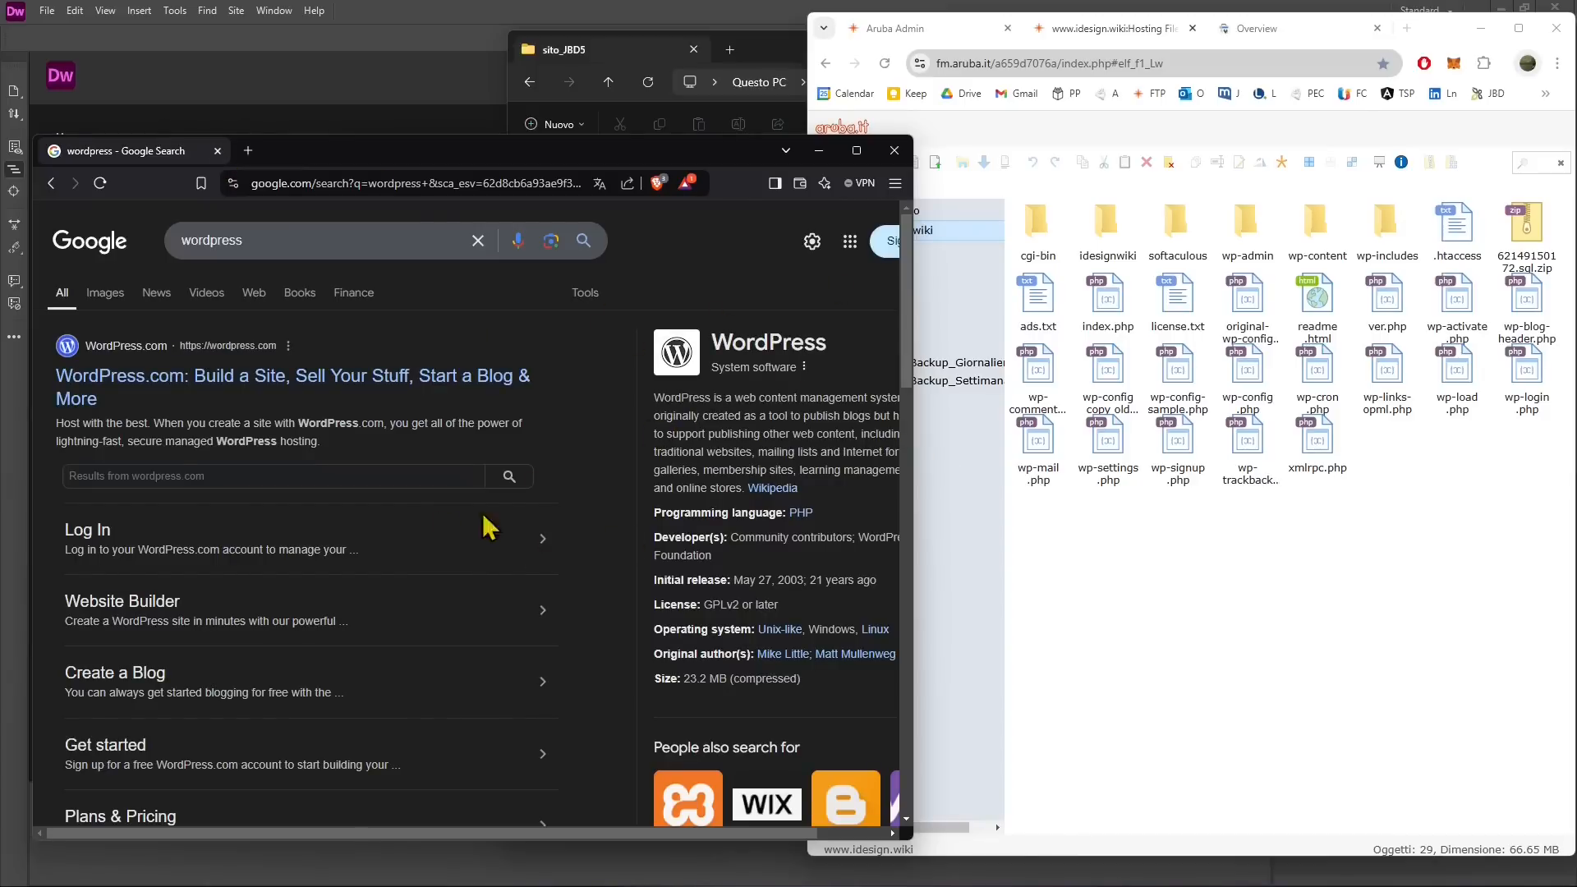
pyautogui.click(218, 151)
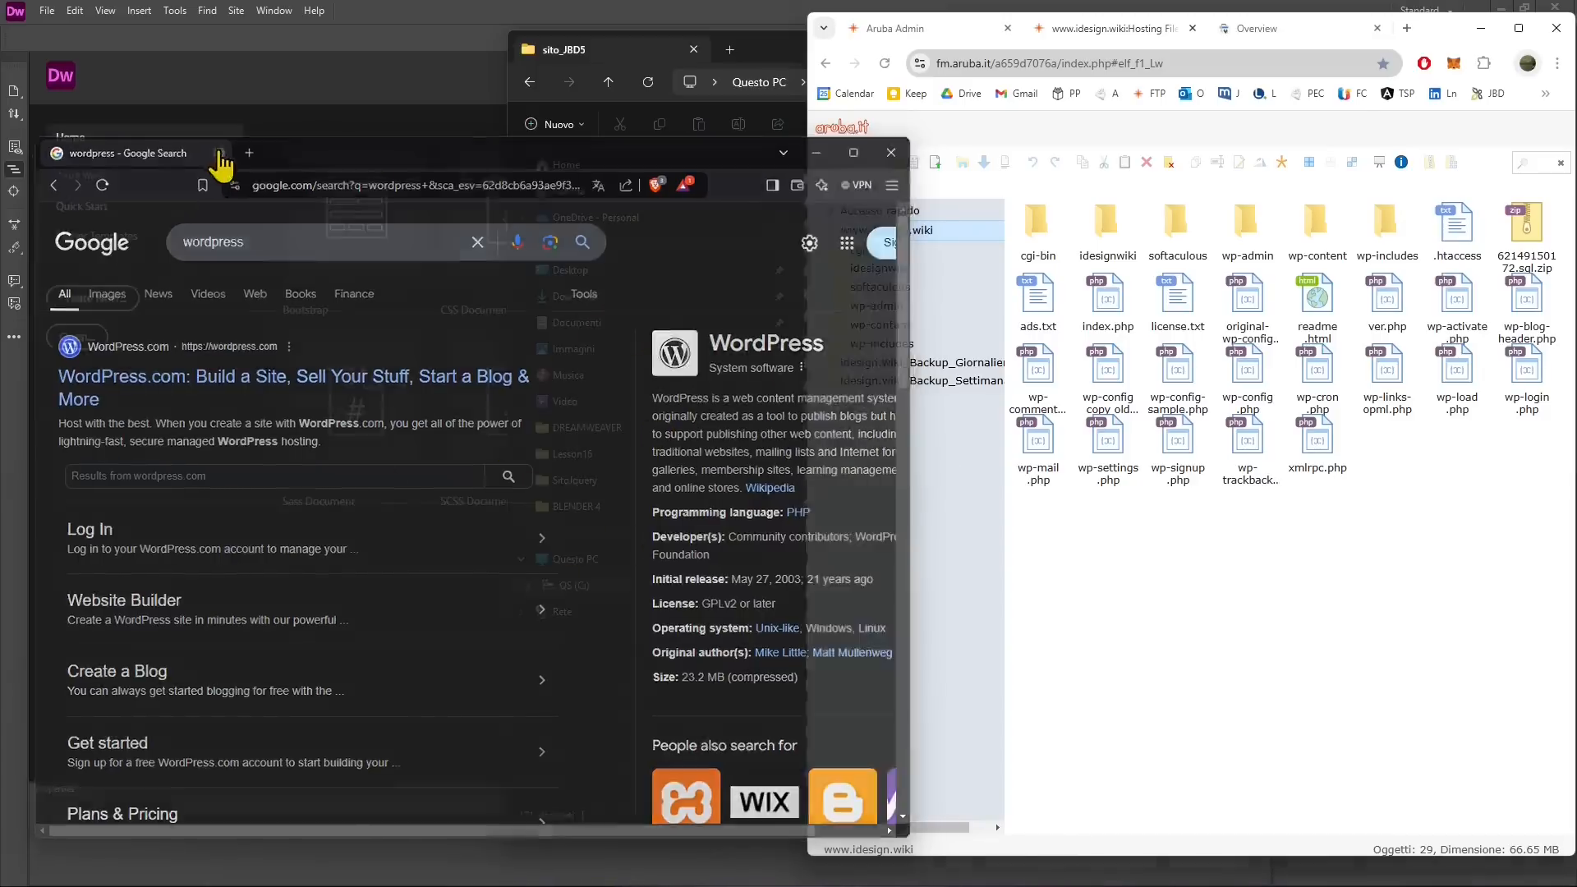
# Bring the sito_JBD5 folder window into clear view and preview the sitemap file's XML code.
pyautogui.click(756, 48)
pyautogui.moveTo(756, 47); pyautogui.dragTo(308, 49)
pyautogui.moveTo(486, 341); pyautogui.dragTo(624, 731)
pyautogui.scroll(-3, 633, 309)
pyautogui.click(390, 737)
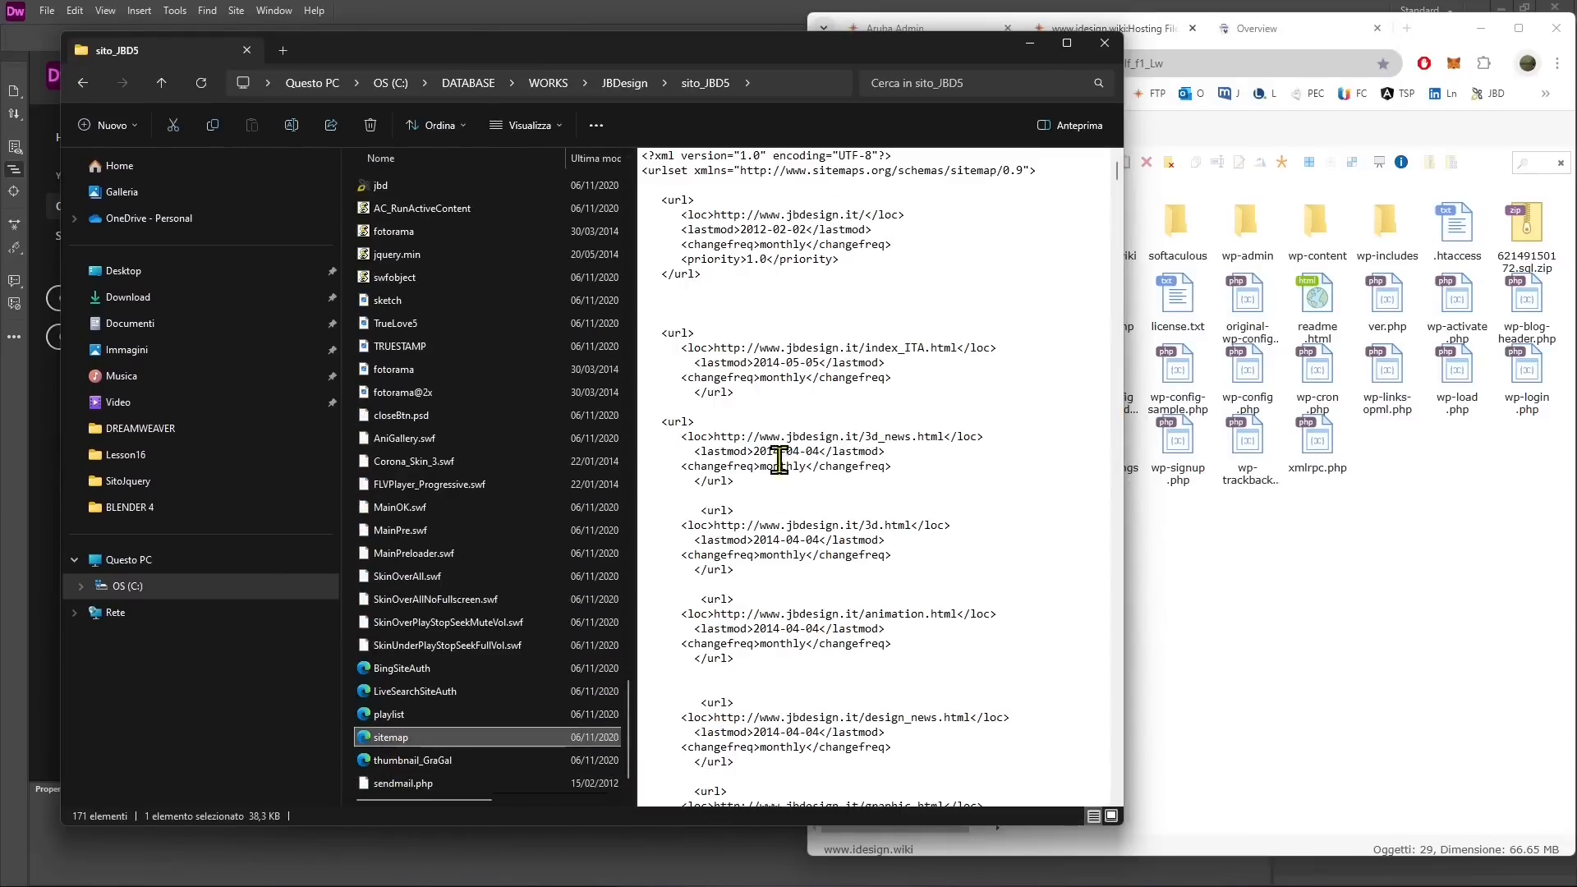
pyautogui.click(716, 214)
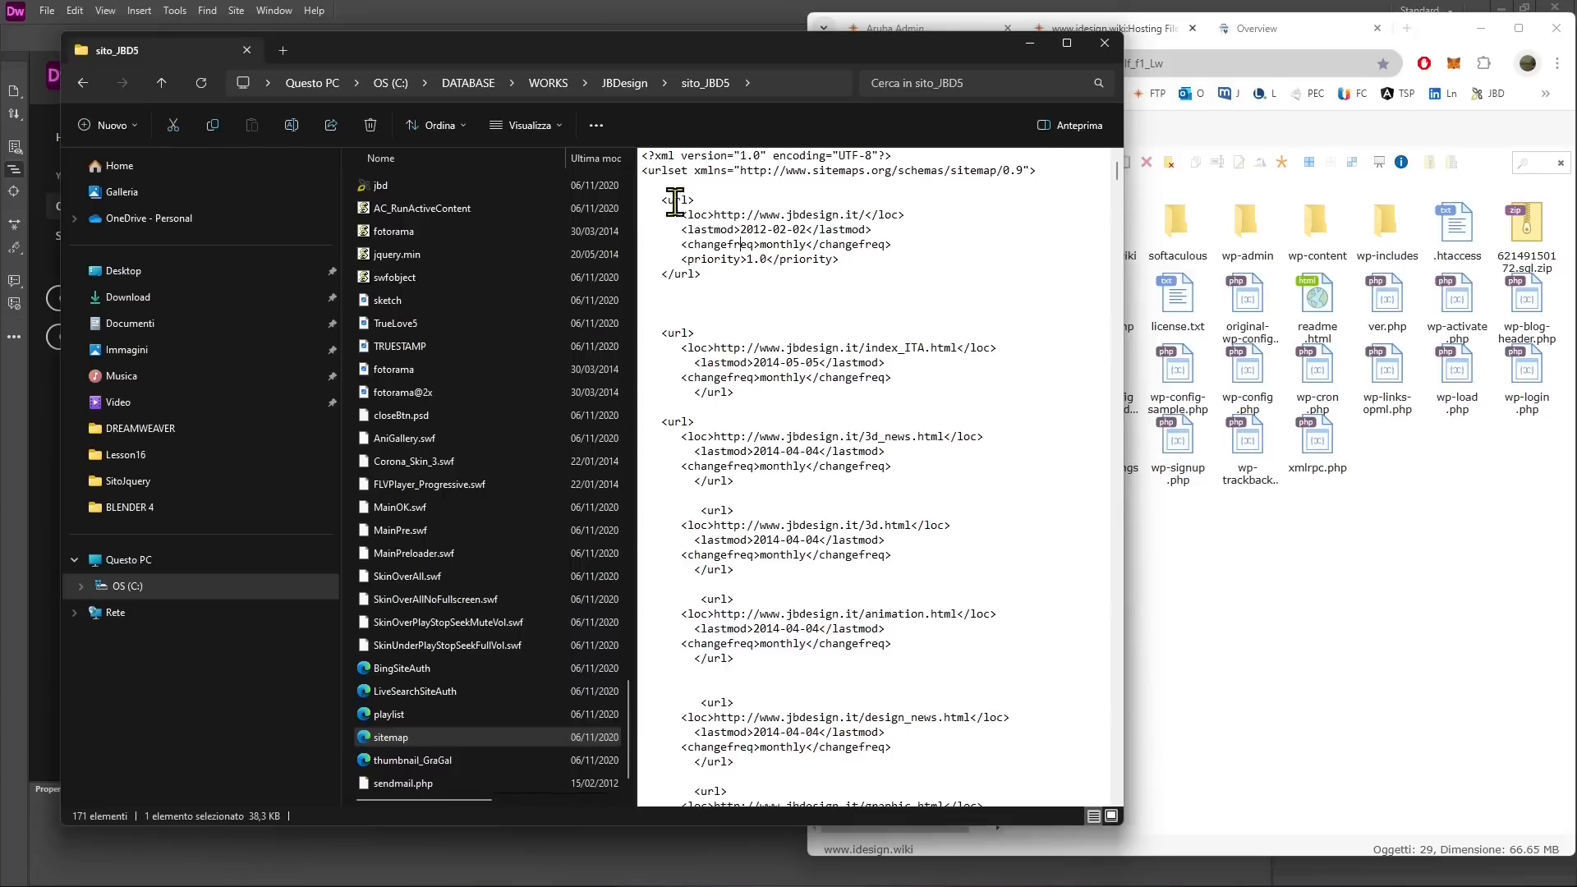
# Read through the page entries in the sitemap file's XML preview.
pyautogui.scroll(-1, 806, 299)
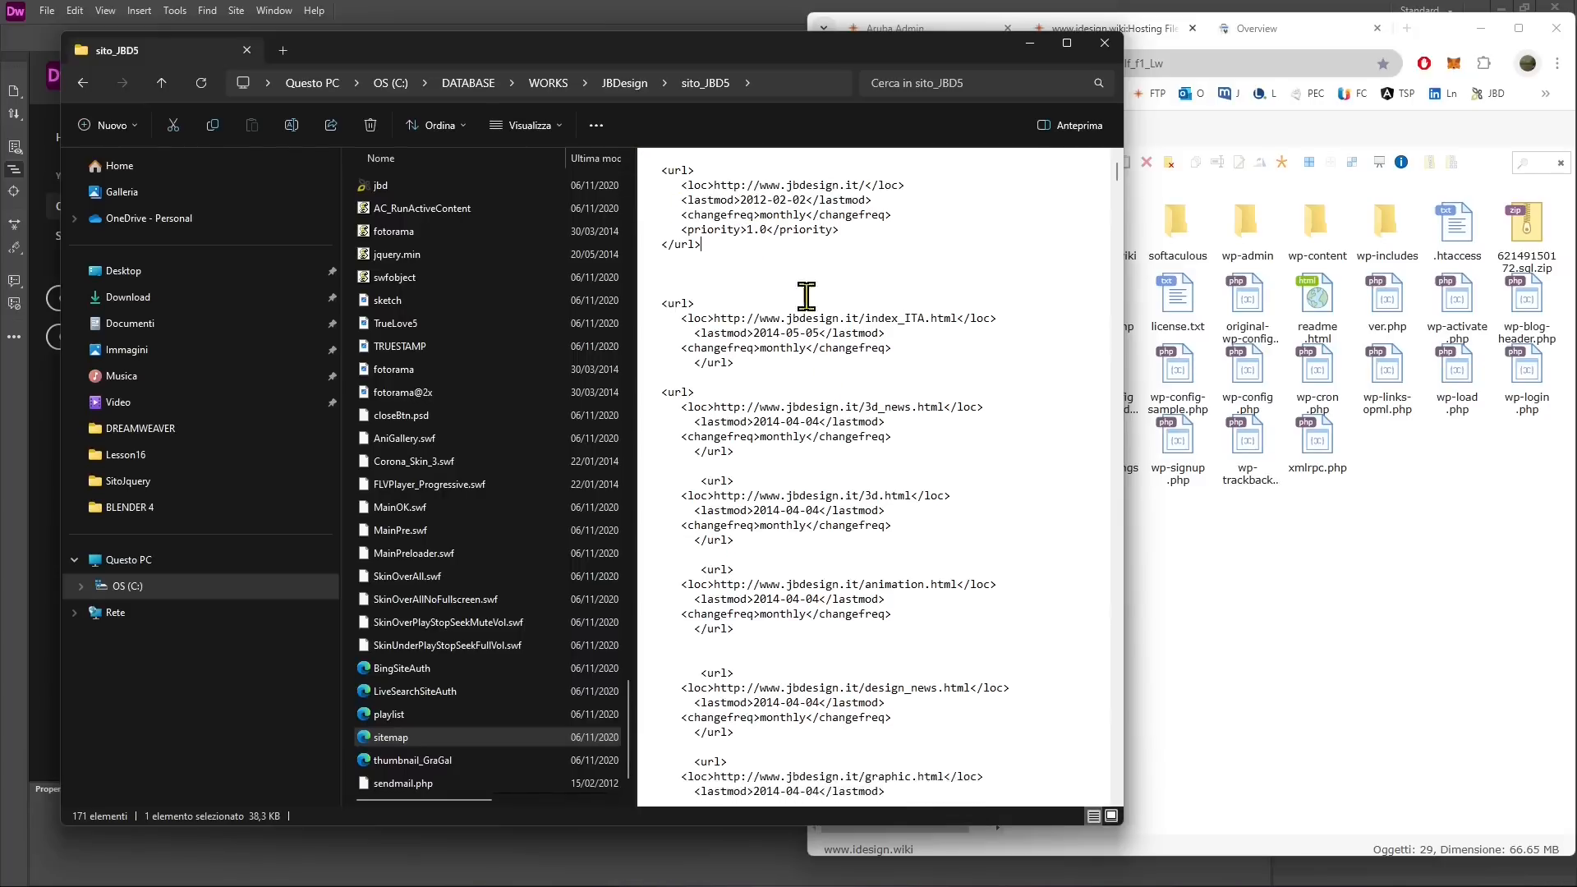
pyautogui.scroll(-1, 862, 301)
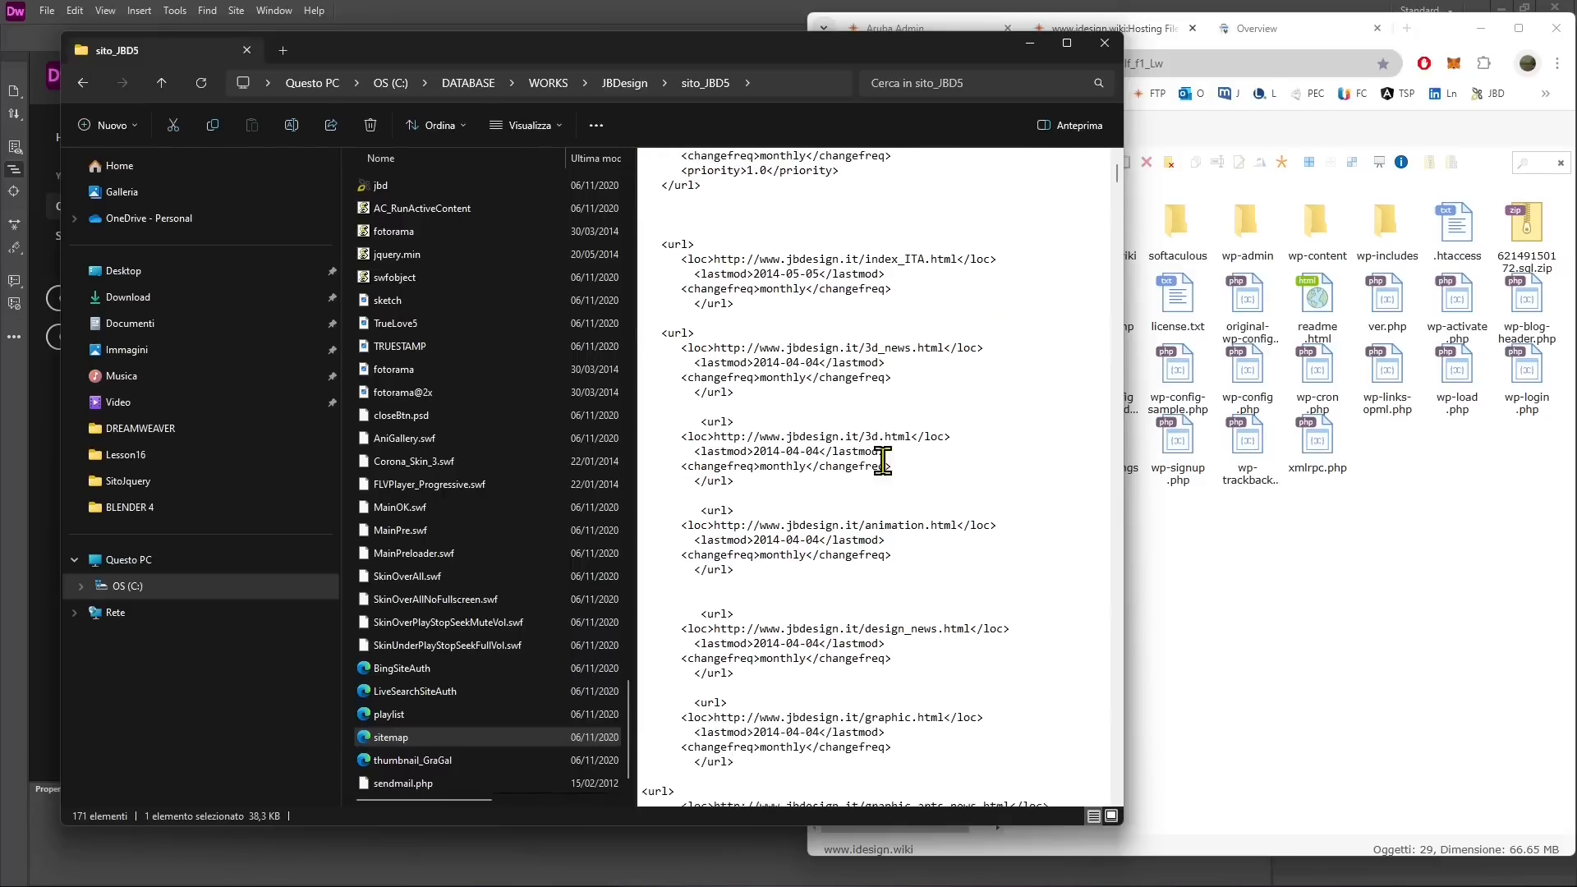
pyautogui.scroll(-2, 791, 315)
pyautogui.scroll(-1, 891, 424)
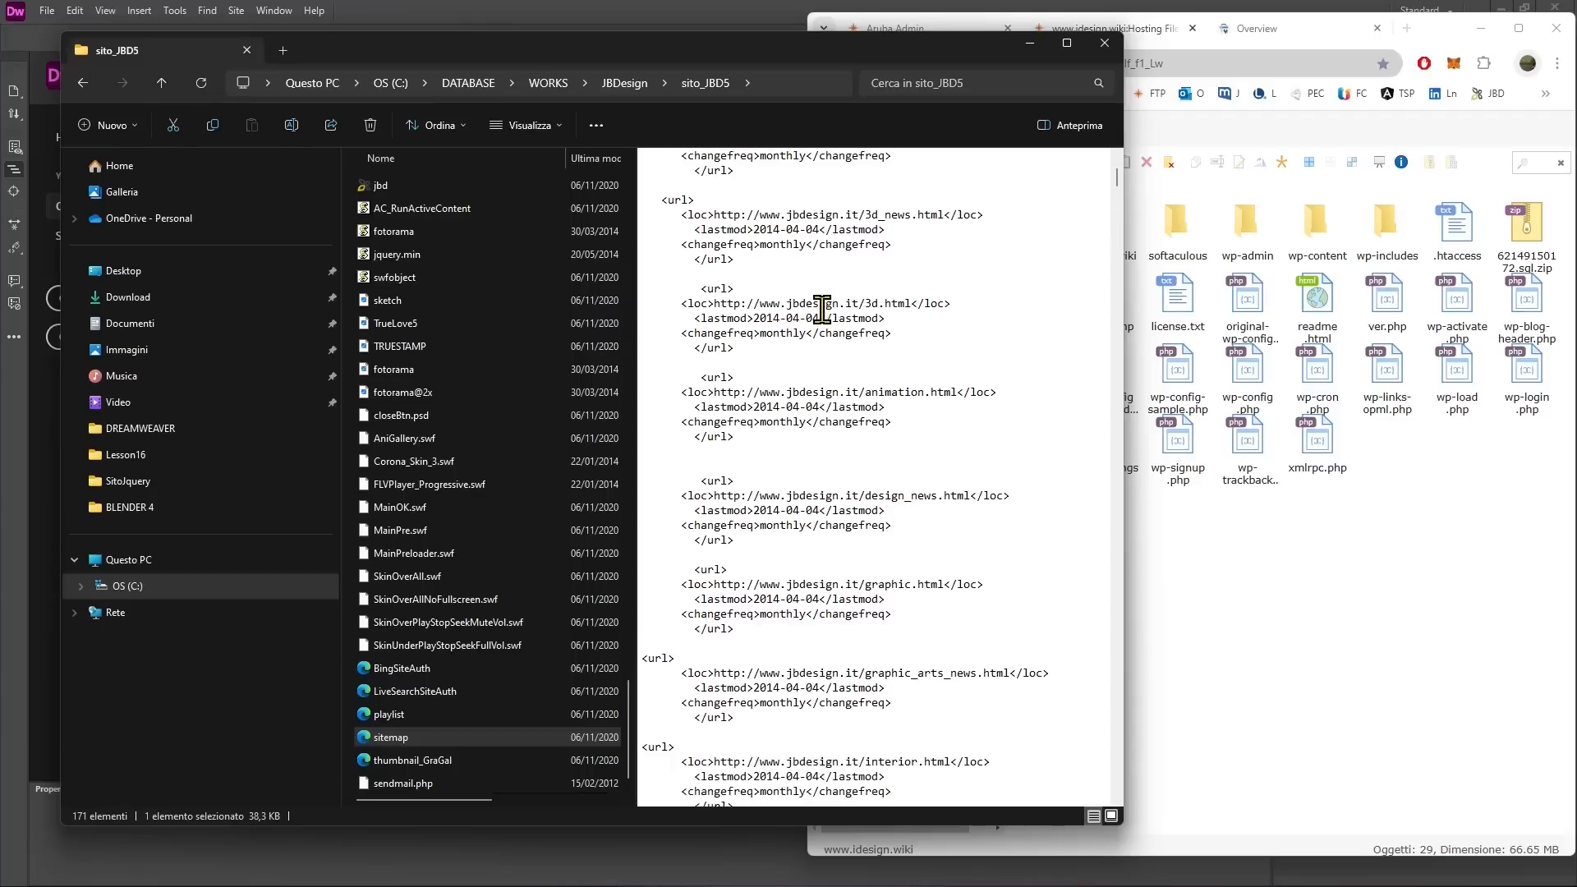
pyautogui.scroll(-13, 842, 464)
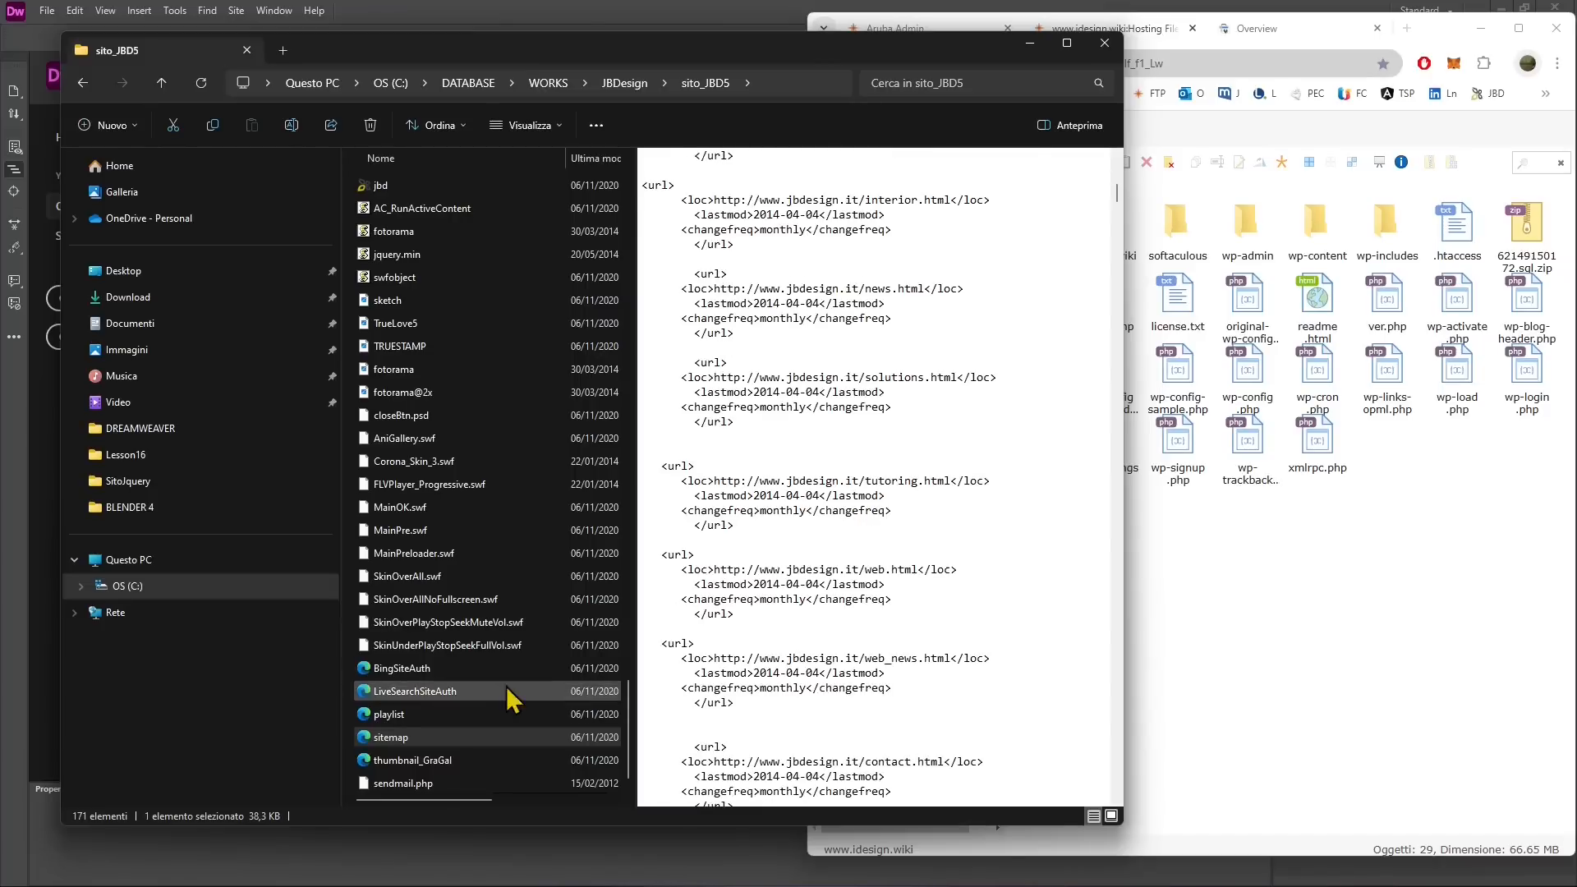
# Open the sitemap file in Adobe Dreamweaver 2021 and make that the default app for .xml files.
pyautogui.rightClick(396, 738)
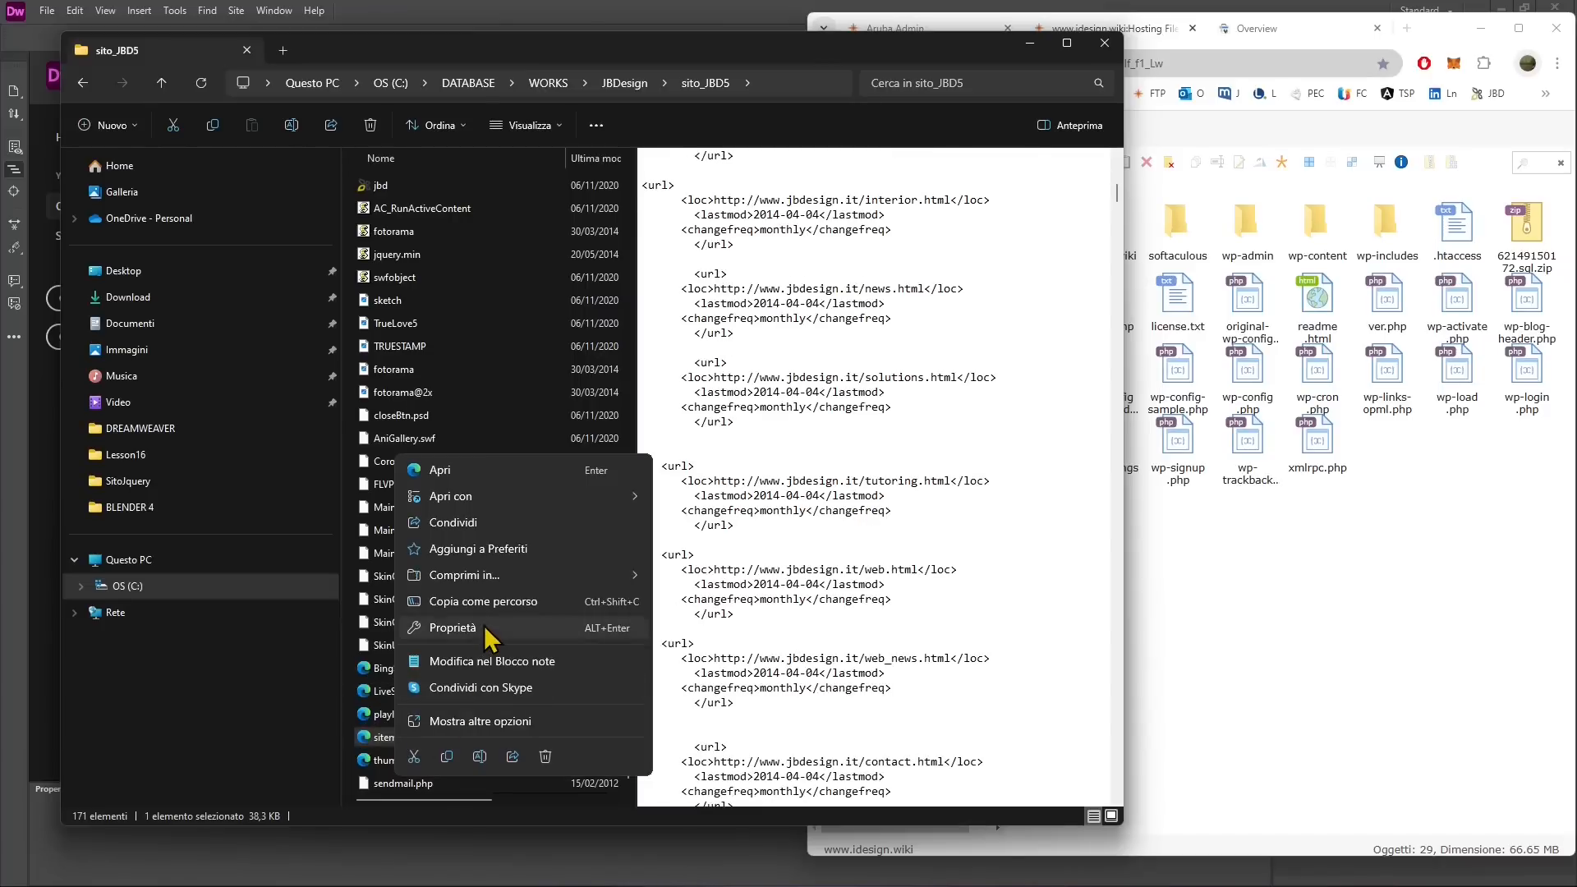
pyautogui.moveTo(489, 494)
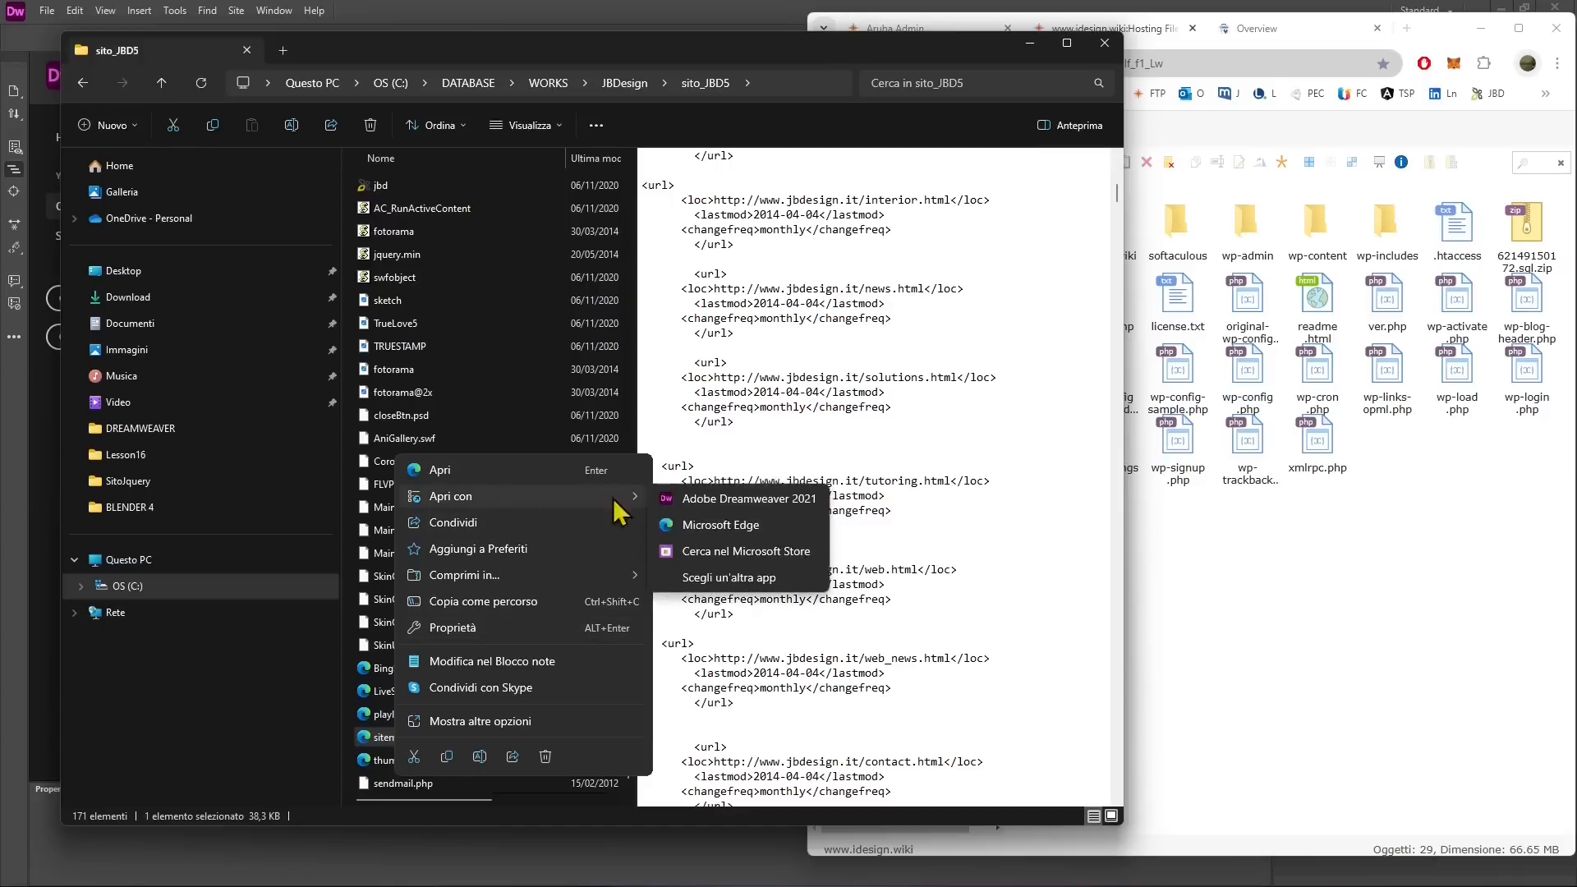
pyautogui.click(711, 498)
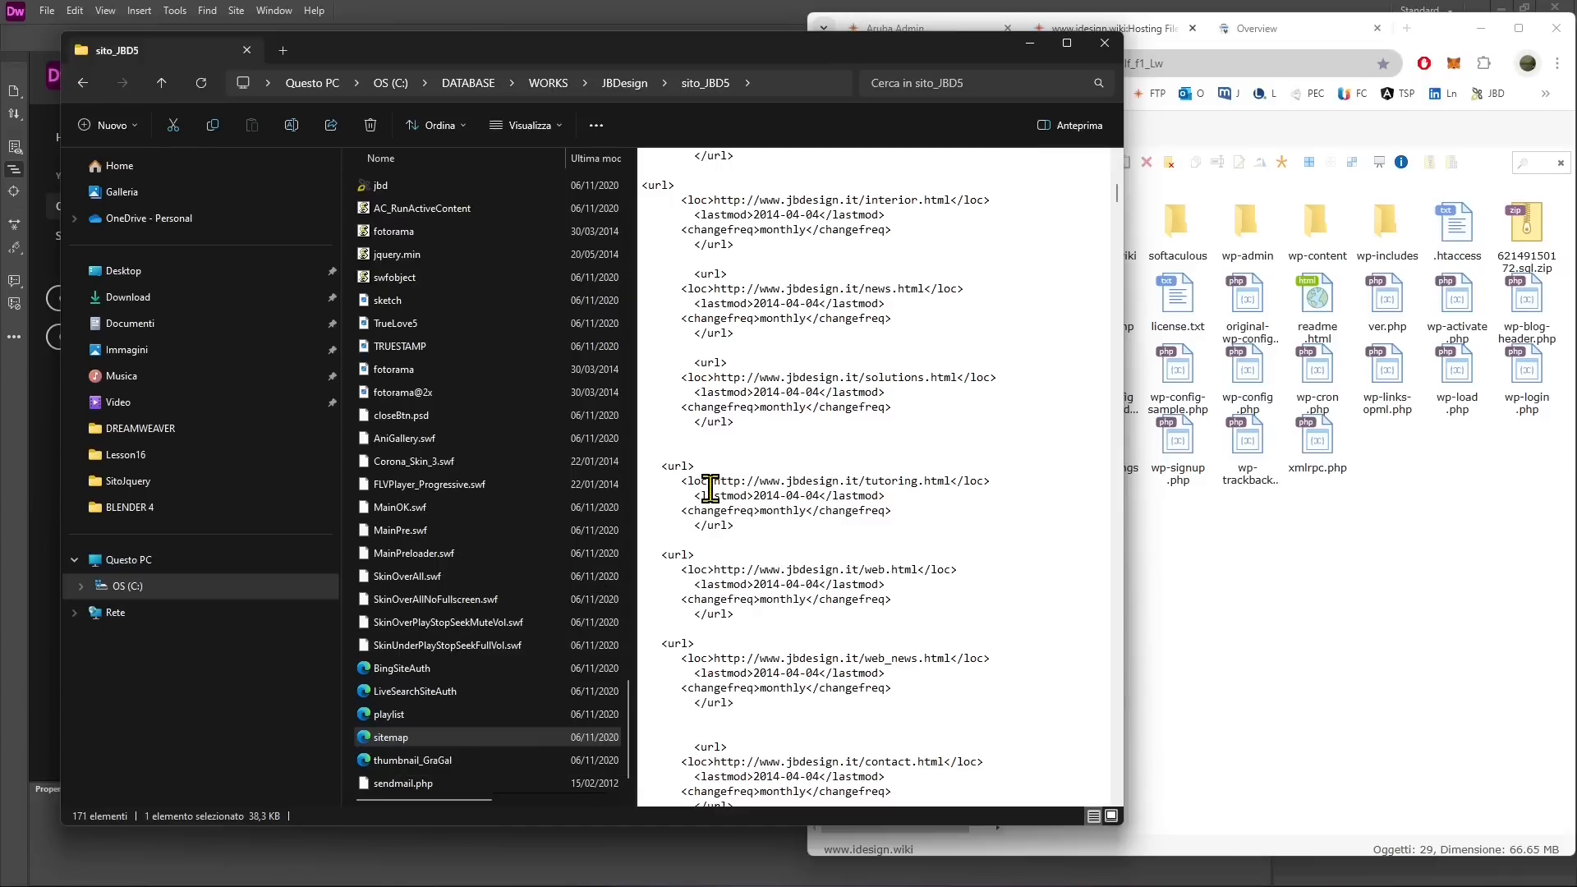
pyautogui.click(757, 400)
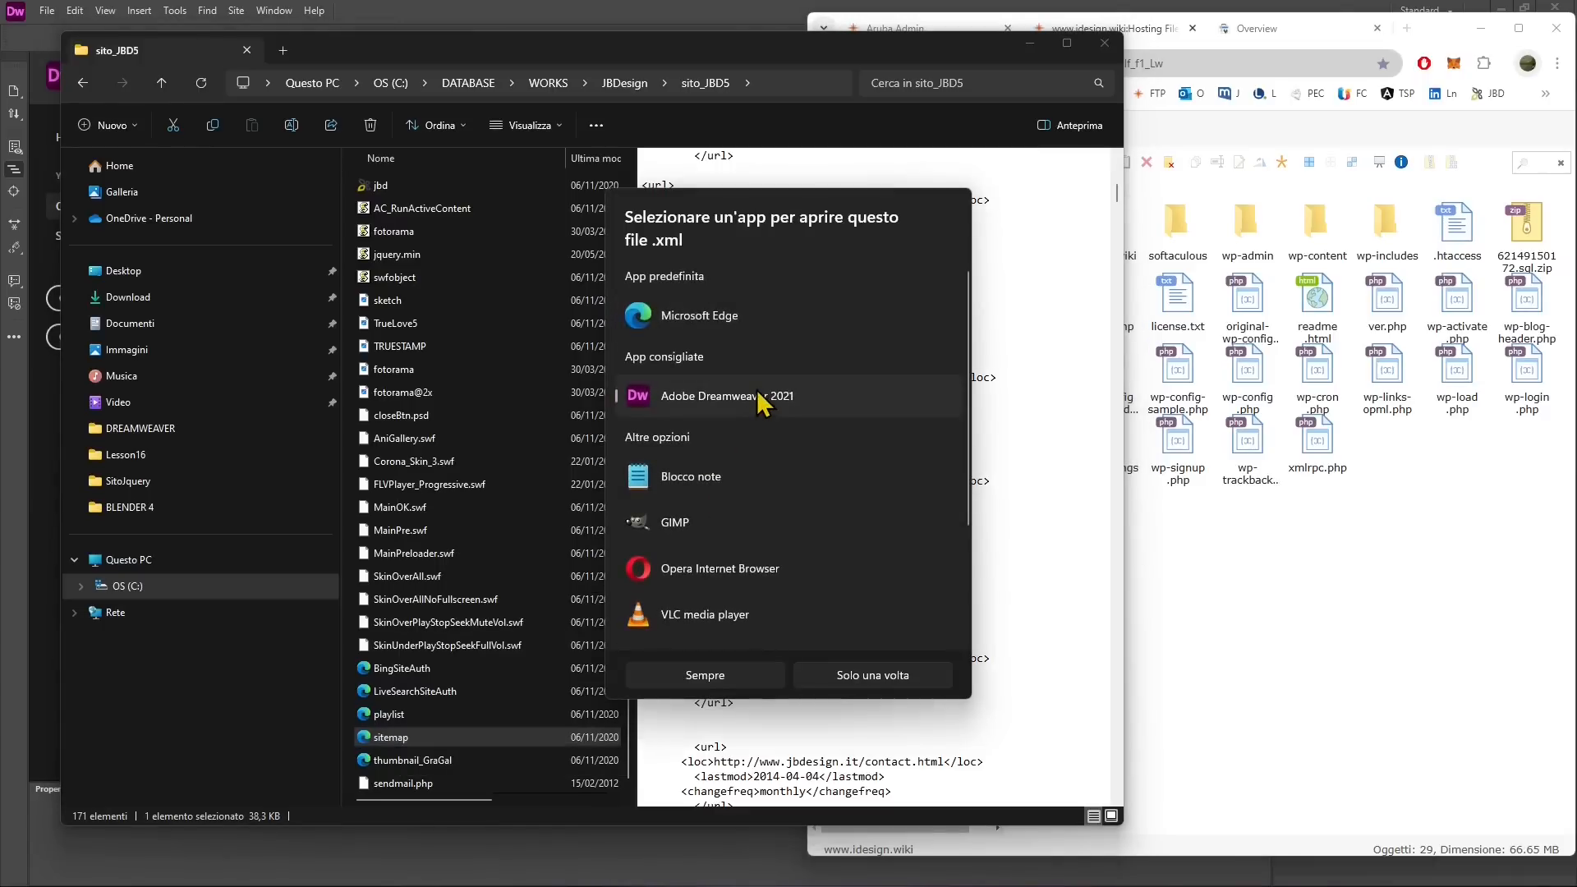
pyautogui.click(748, 672)
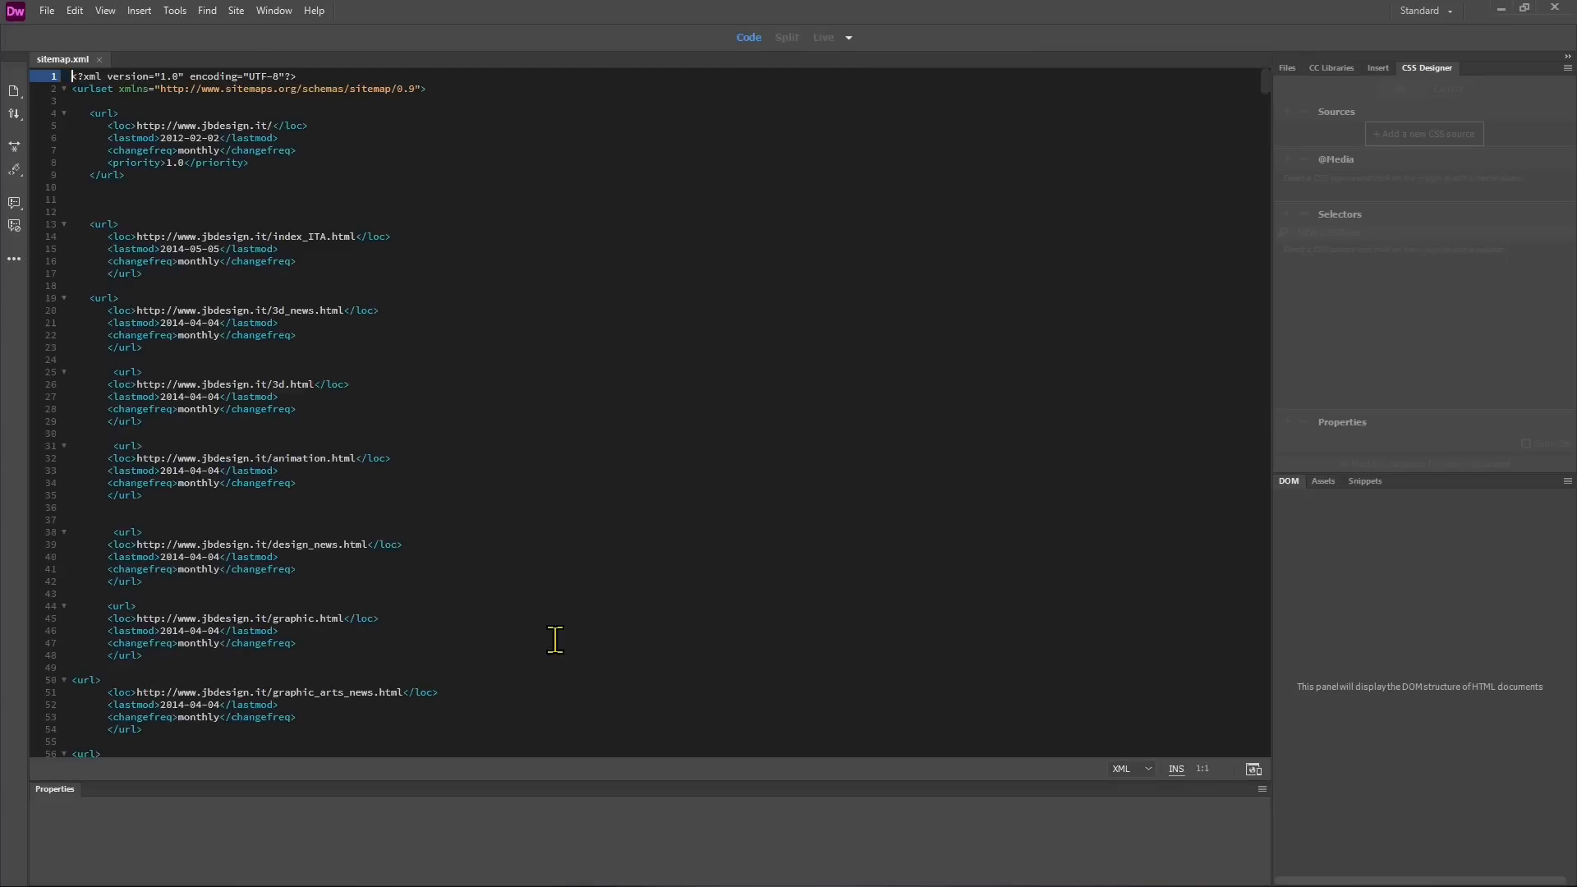
# Examine the url blocks throughout the sitemap.xml code, highlight the page entries after the homepage, and close Dreamweaver.
pyautogui.click(284, 188)
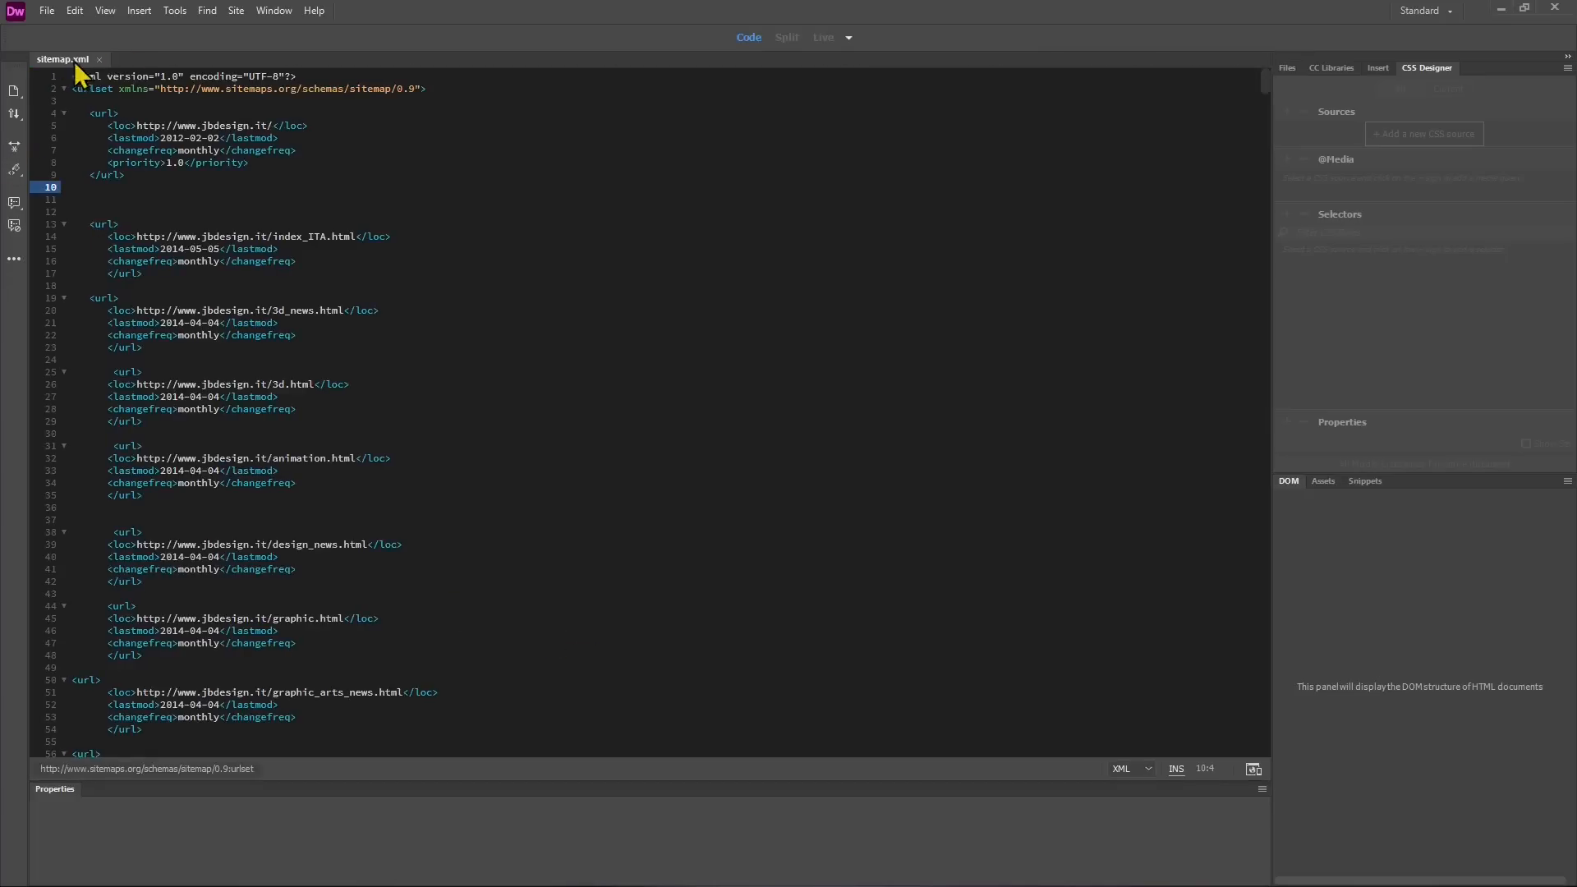
pyautogui.scroll(-4, 236, 236)
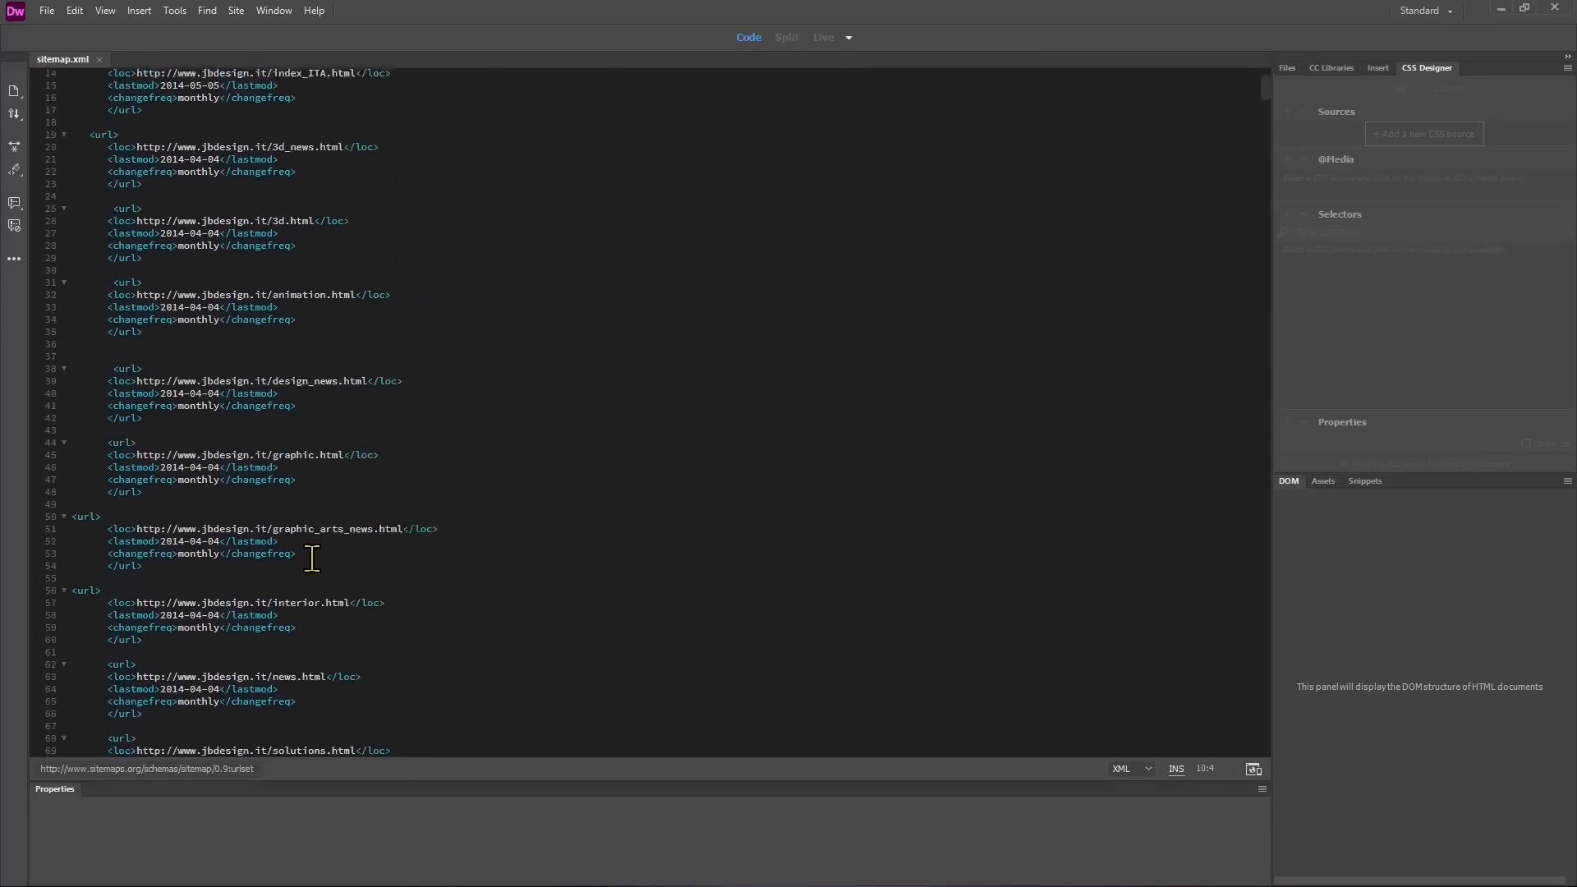
pyautogui.scroll(4, 314, 563)
pyautogui.scroll(-20, 319, 579)
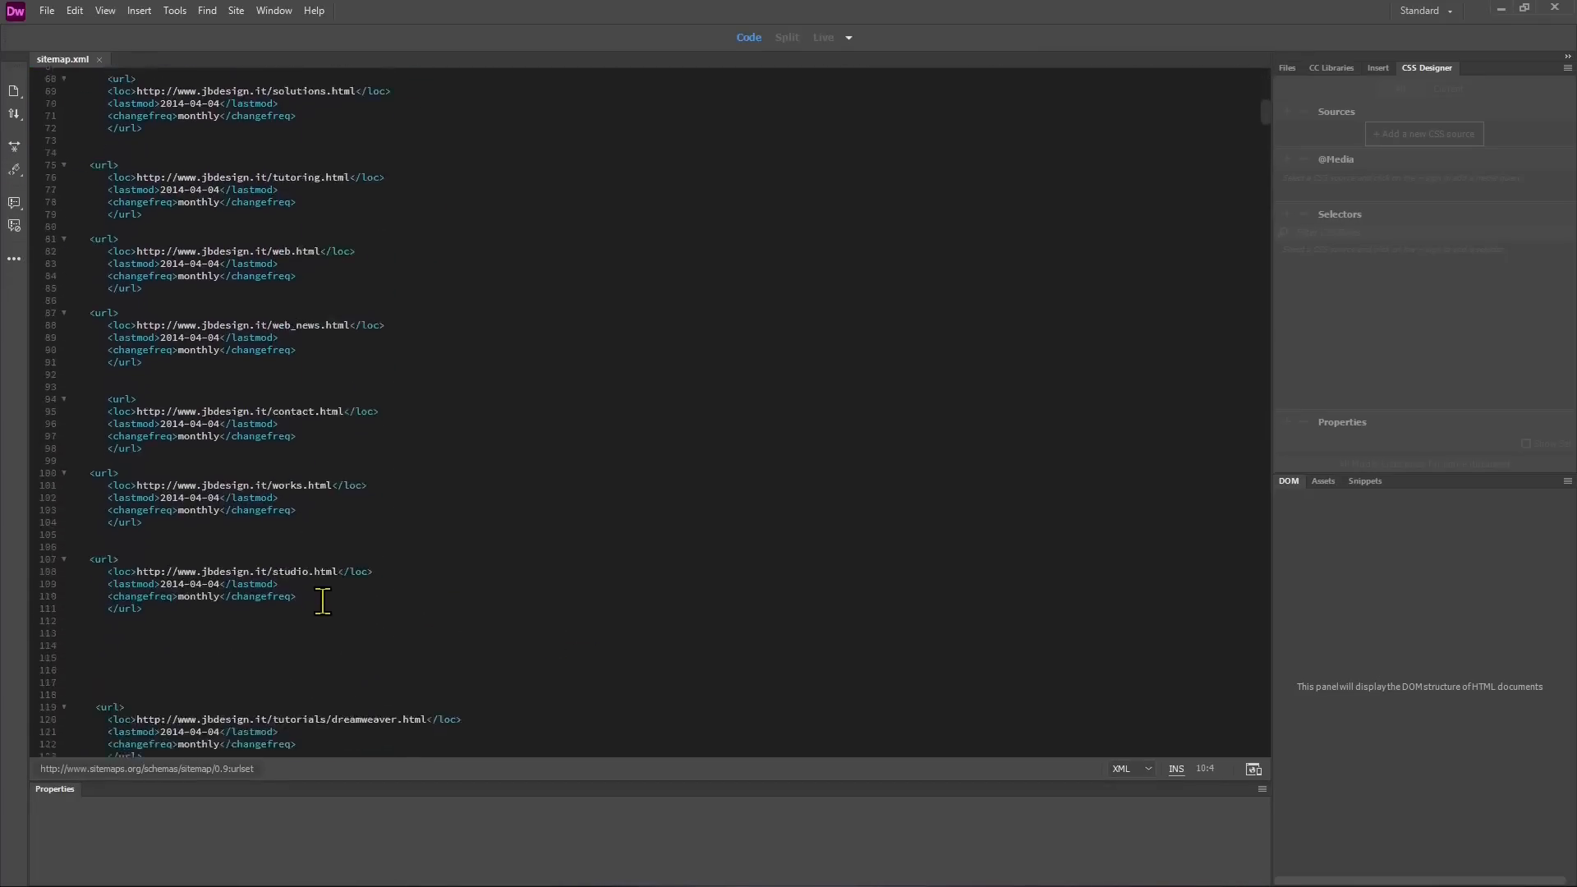
pyautogui.scroll(-20, 323, 600)
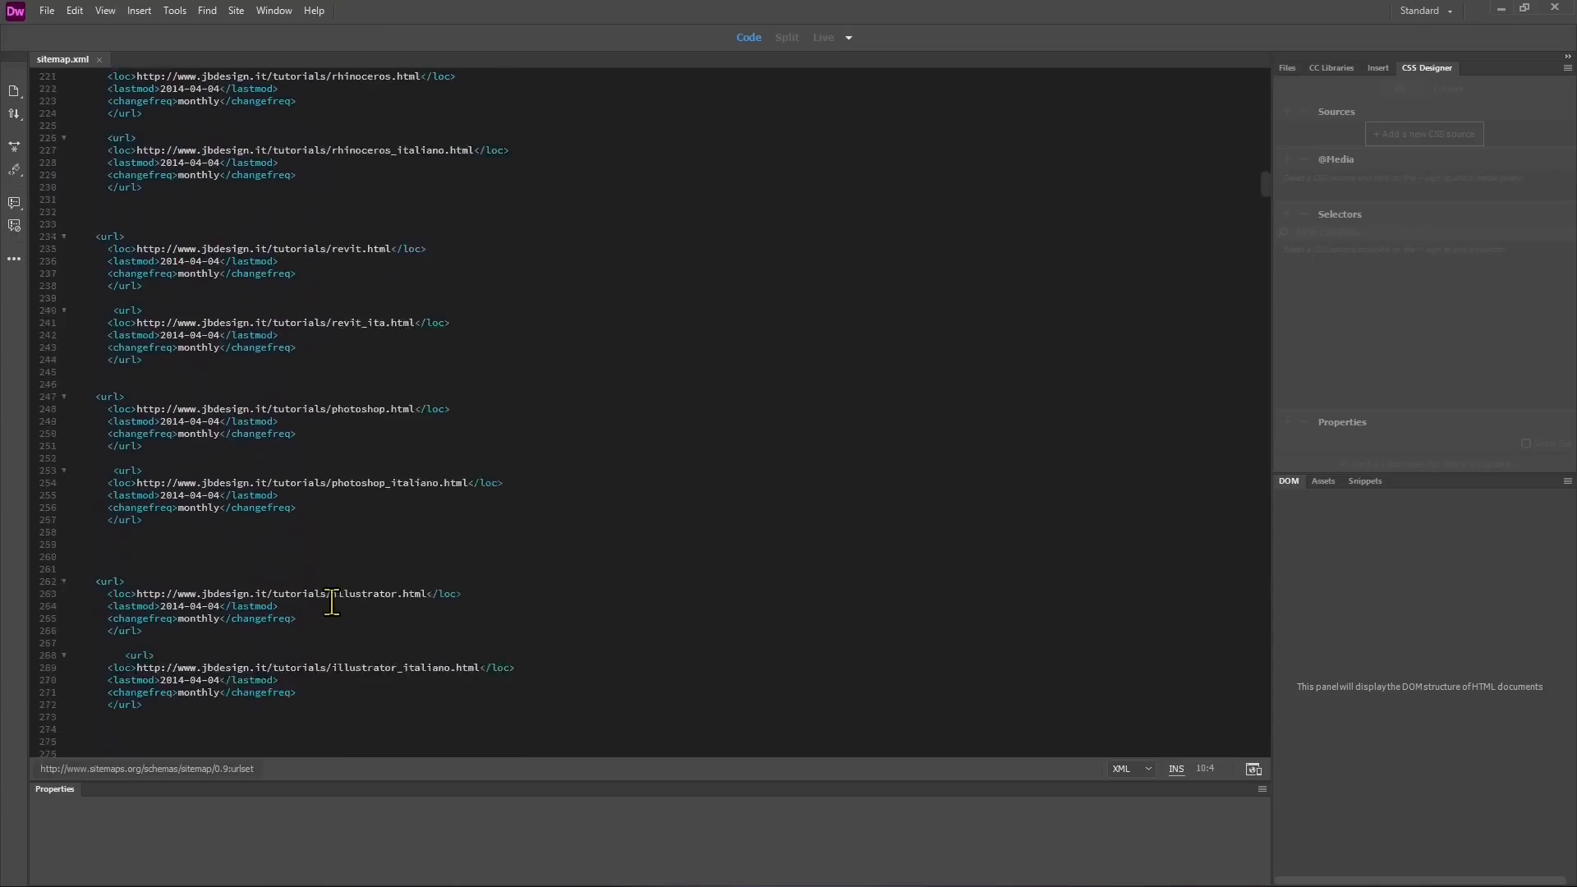
pyautogui.scroll(-7, 331, 603)
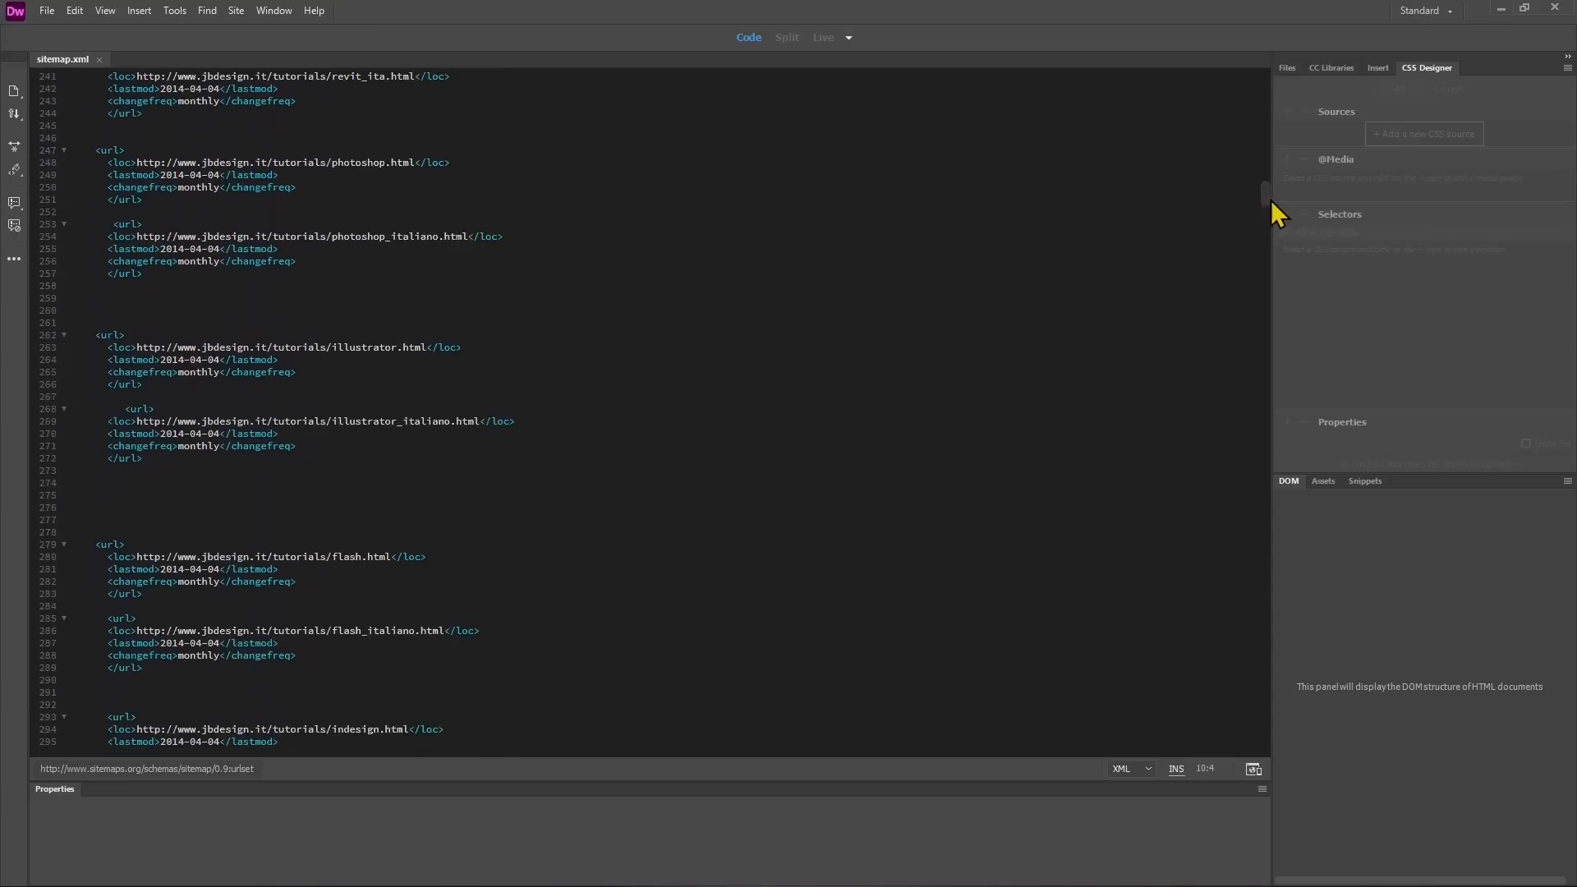
pyautogui.moveTo(1265, 195); pyautogui.dragTo(1284, 74)
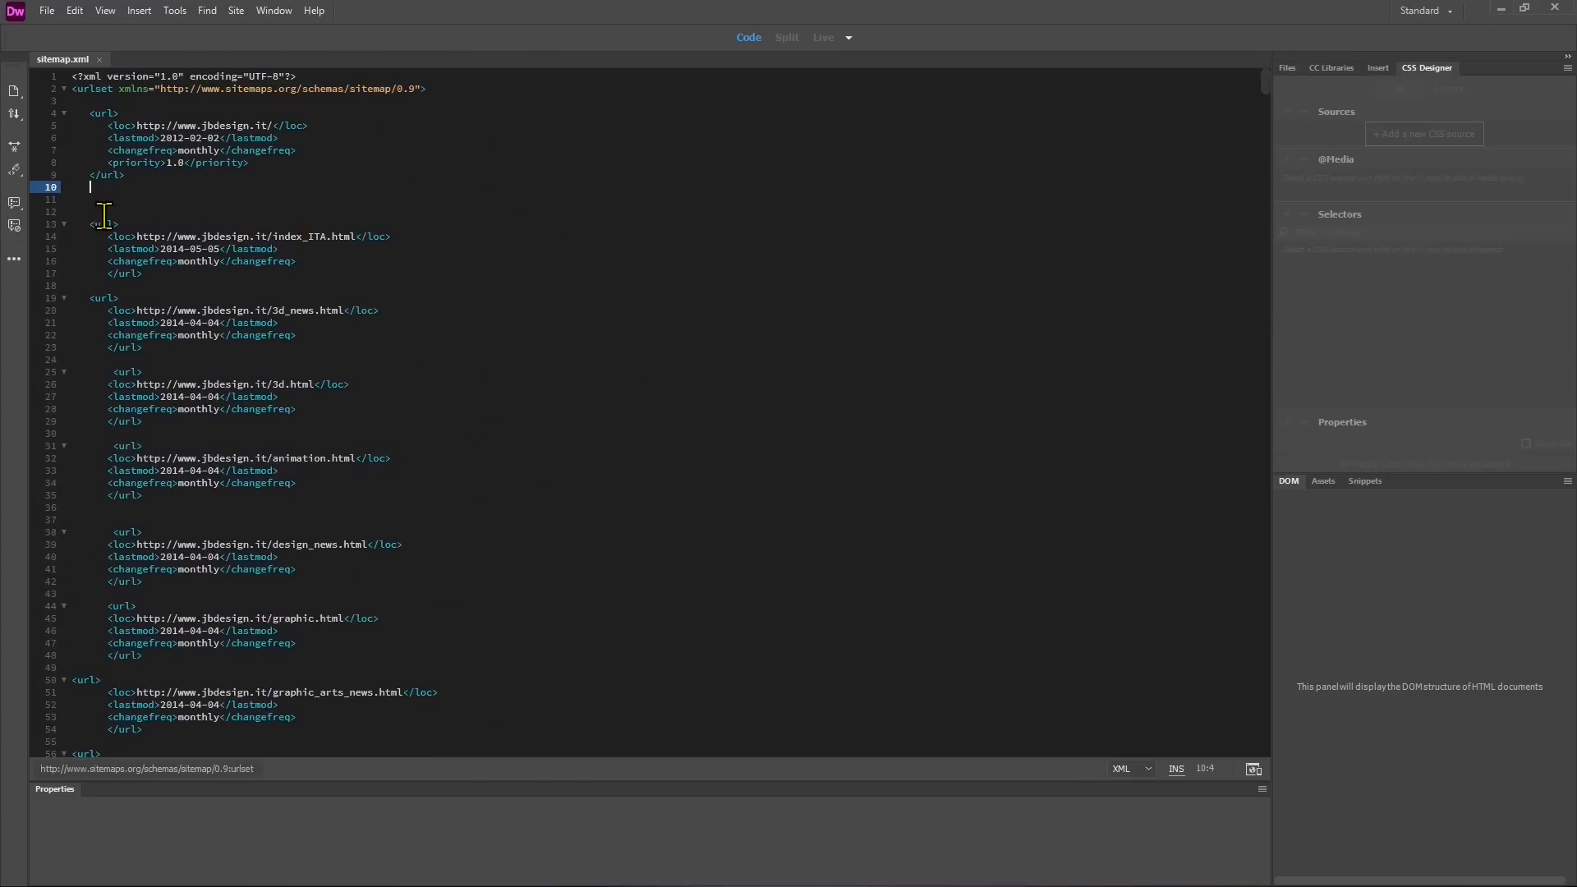
pyautogui.moveTo(85, 222); pyautogui.dragTo(469, 738)
pyautogui.click(357, 288)
pyautogui.click(1552, 8)
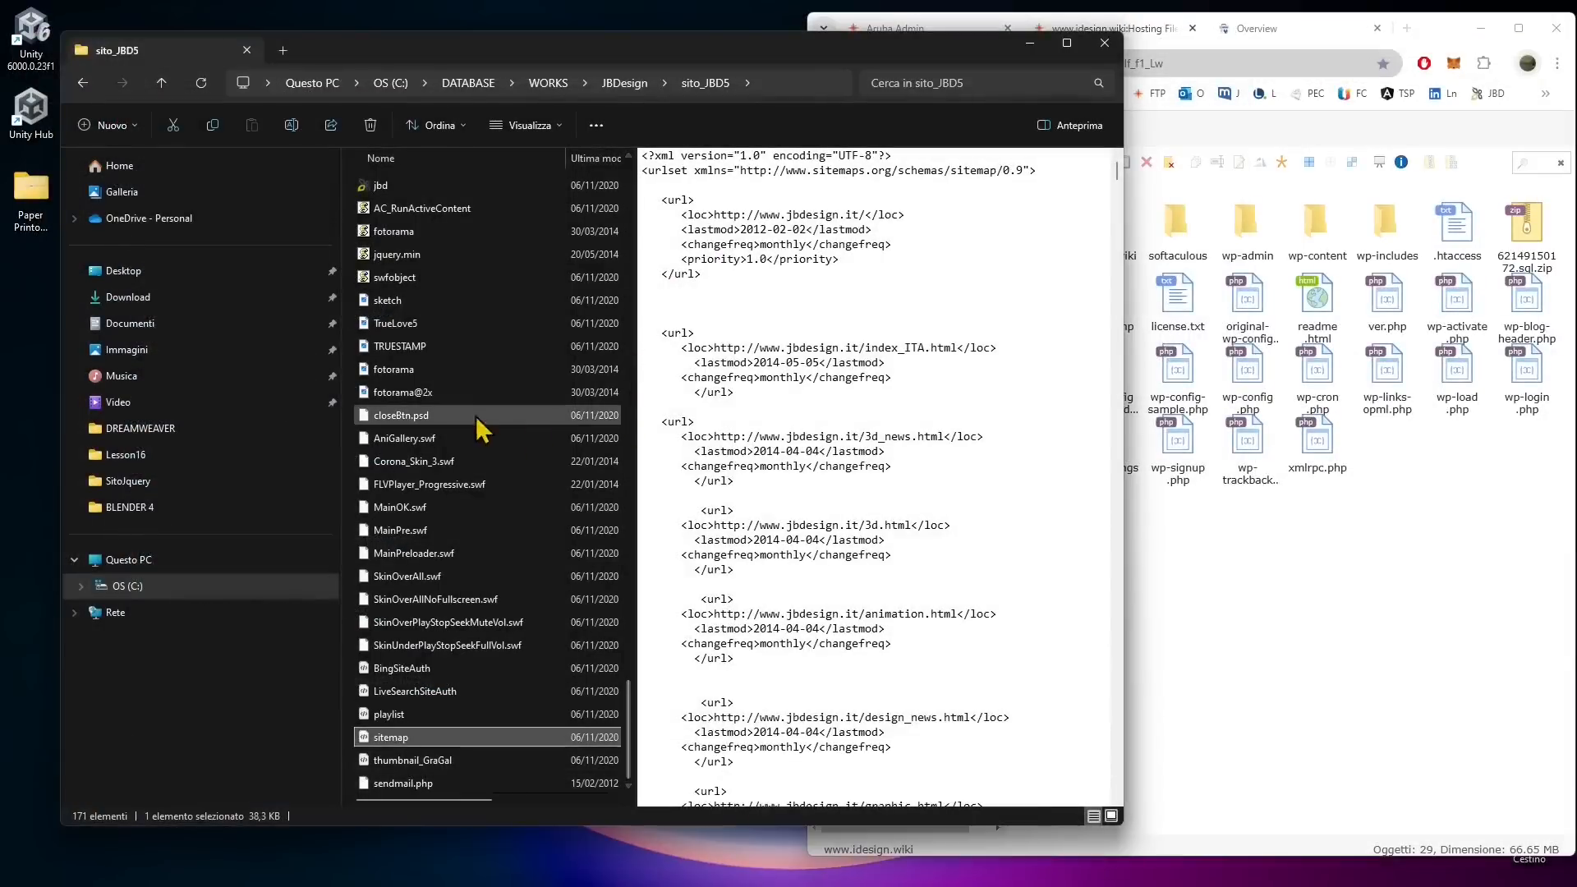
# Move the sito_JBD5 folder window to the screen's corner and widen it to show the file types beside the sitemap preview.
pyautogui.moveTo(342, 49); pyautogui.dragTo(284, 32)
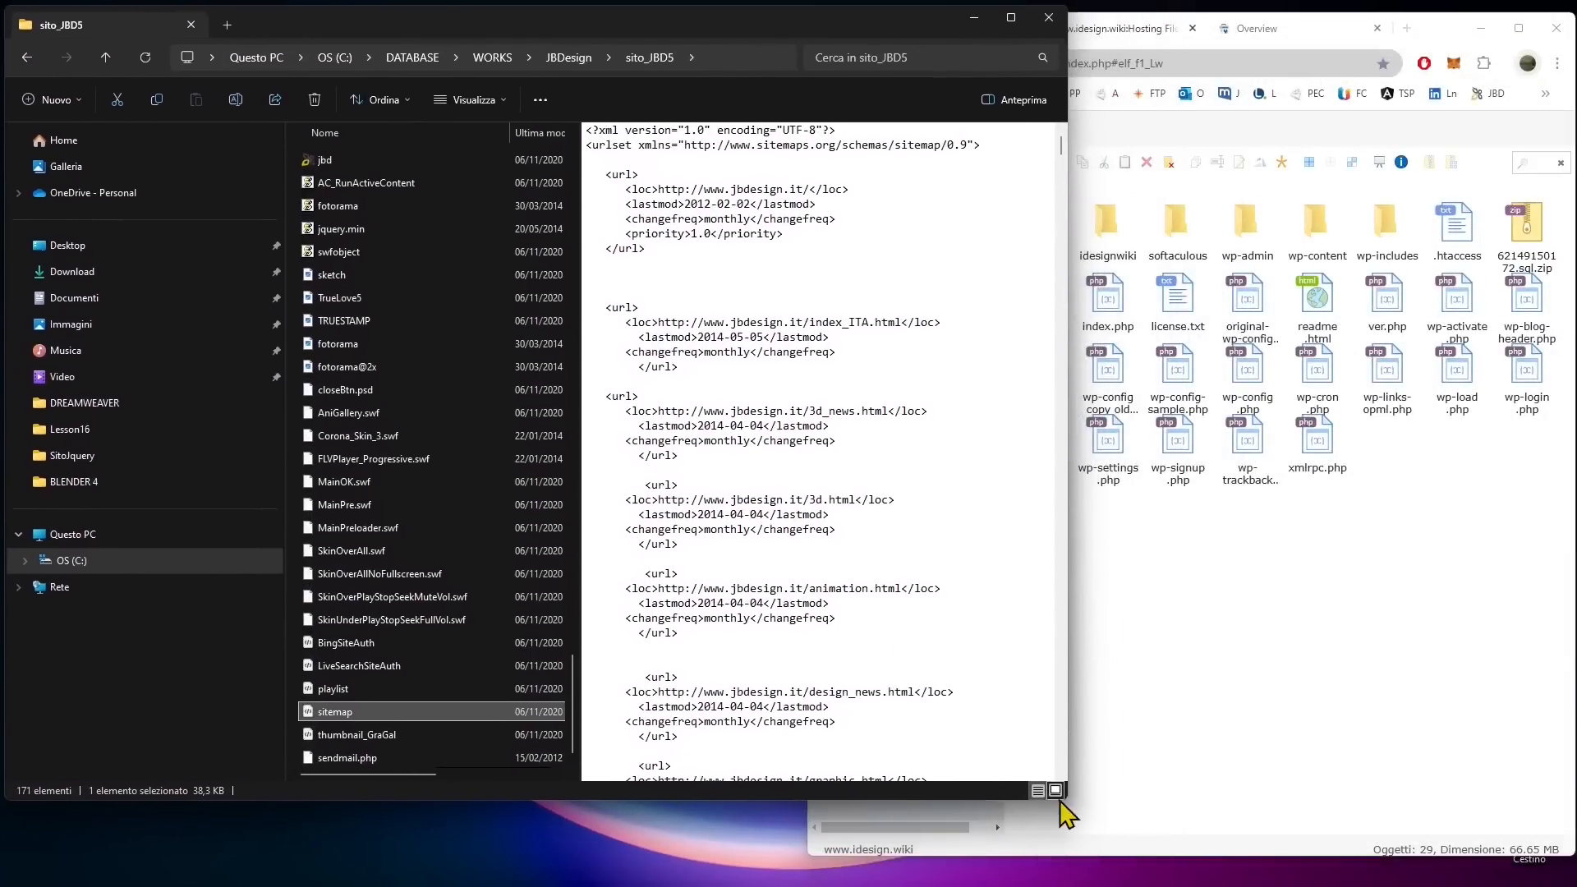
pyautogui.moveTo(1070, 799); pyautogui.dragTo(1231, 801)
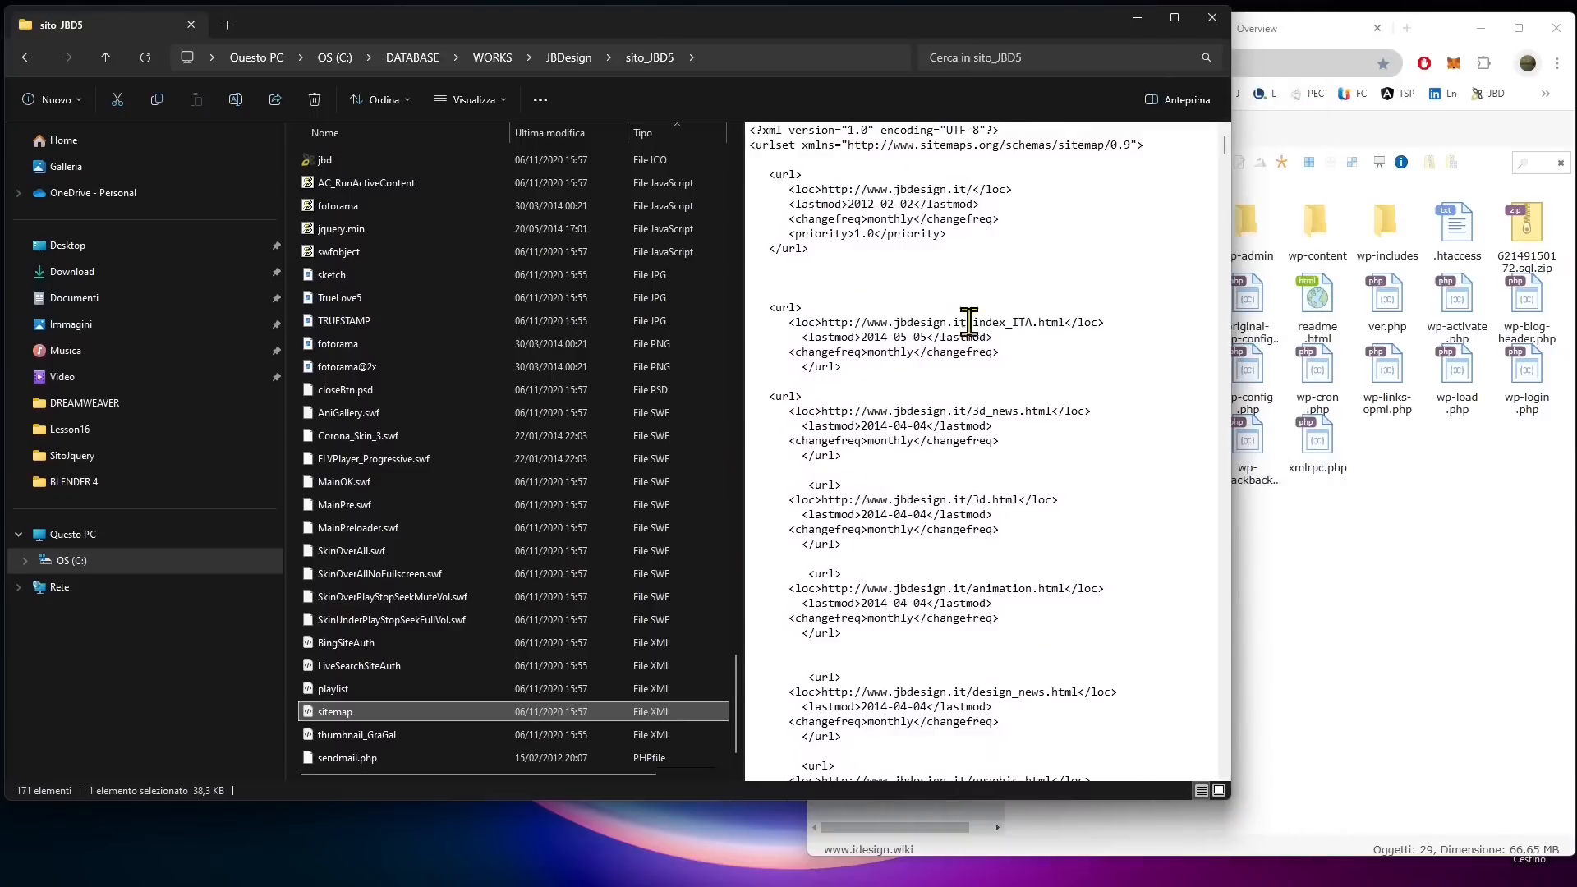
pyautogui.click(867, 324)
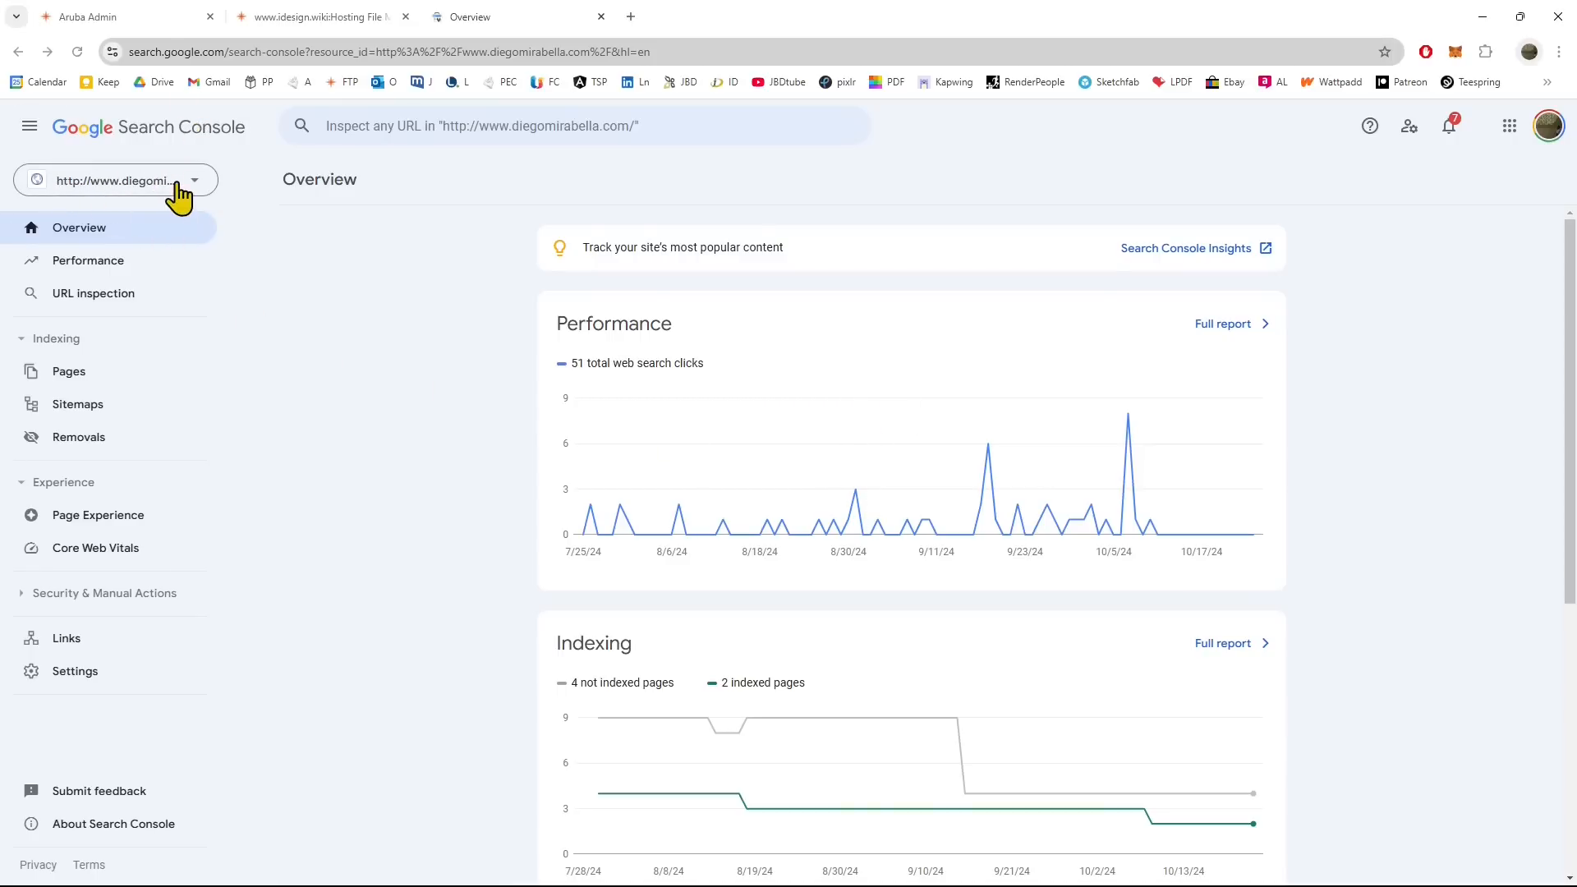
pyautogui.click(1511, 128)
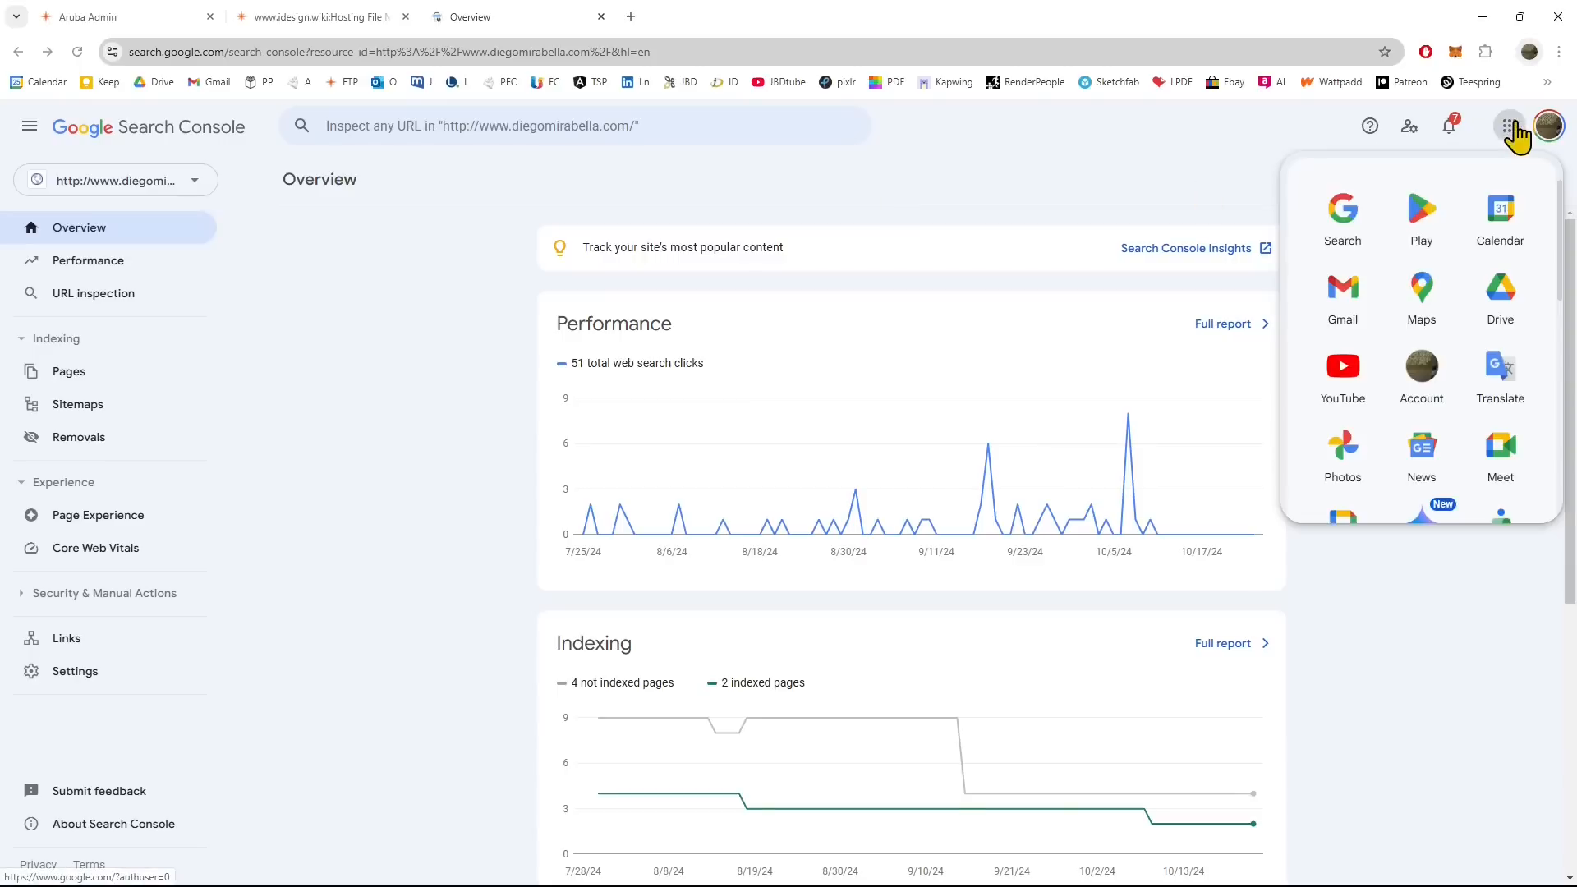
pyautogui.click(1511, 128)
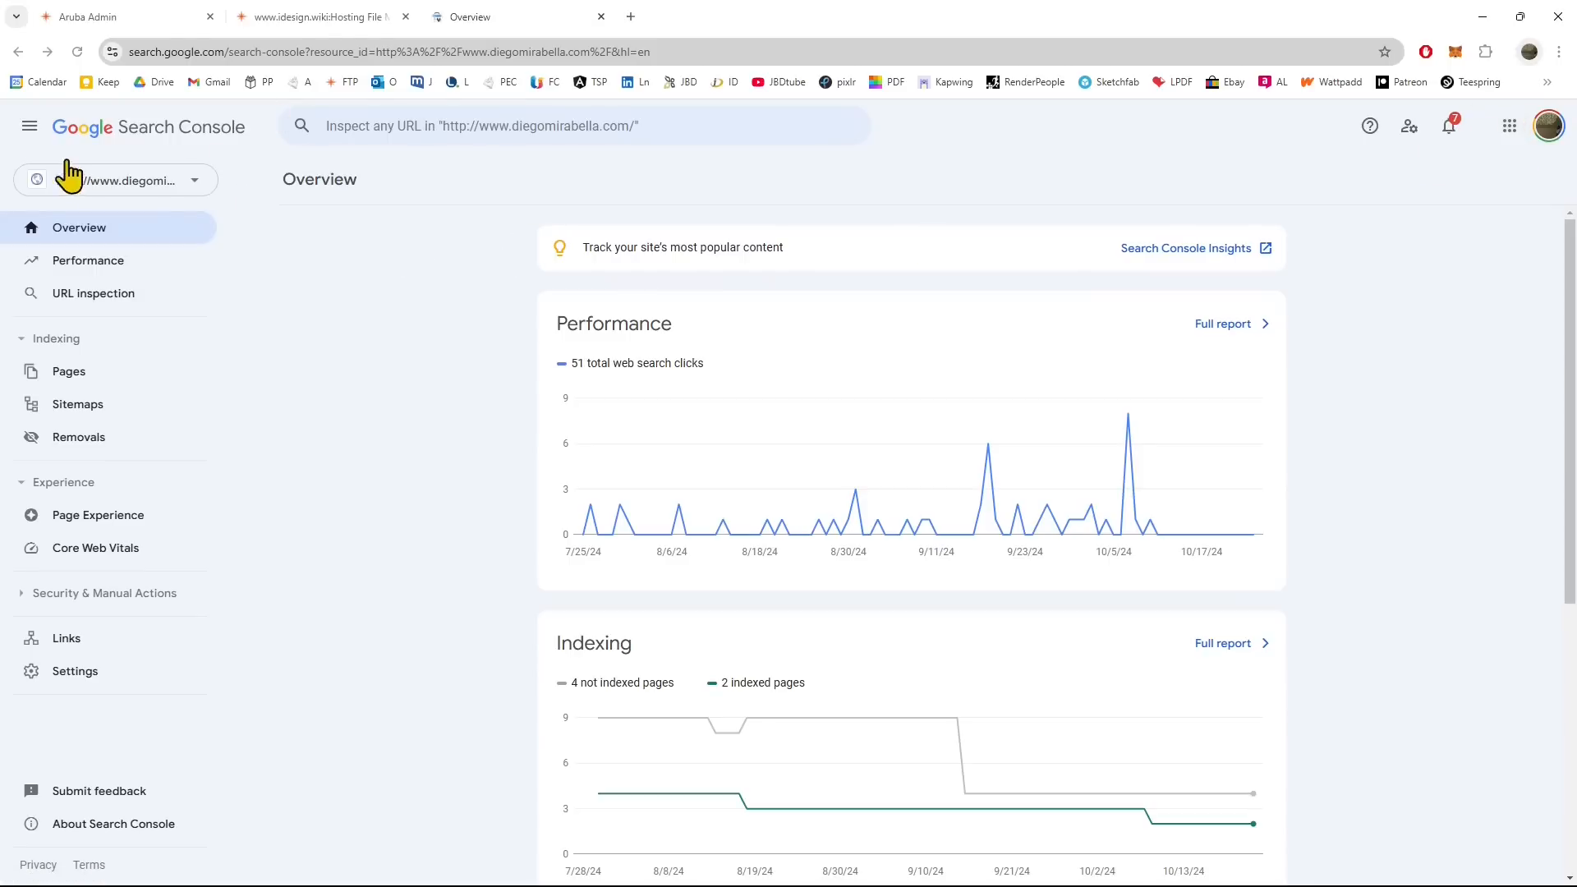
pyautogui.click(30, 127)
pyautogui.click(29, 127)
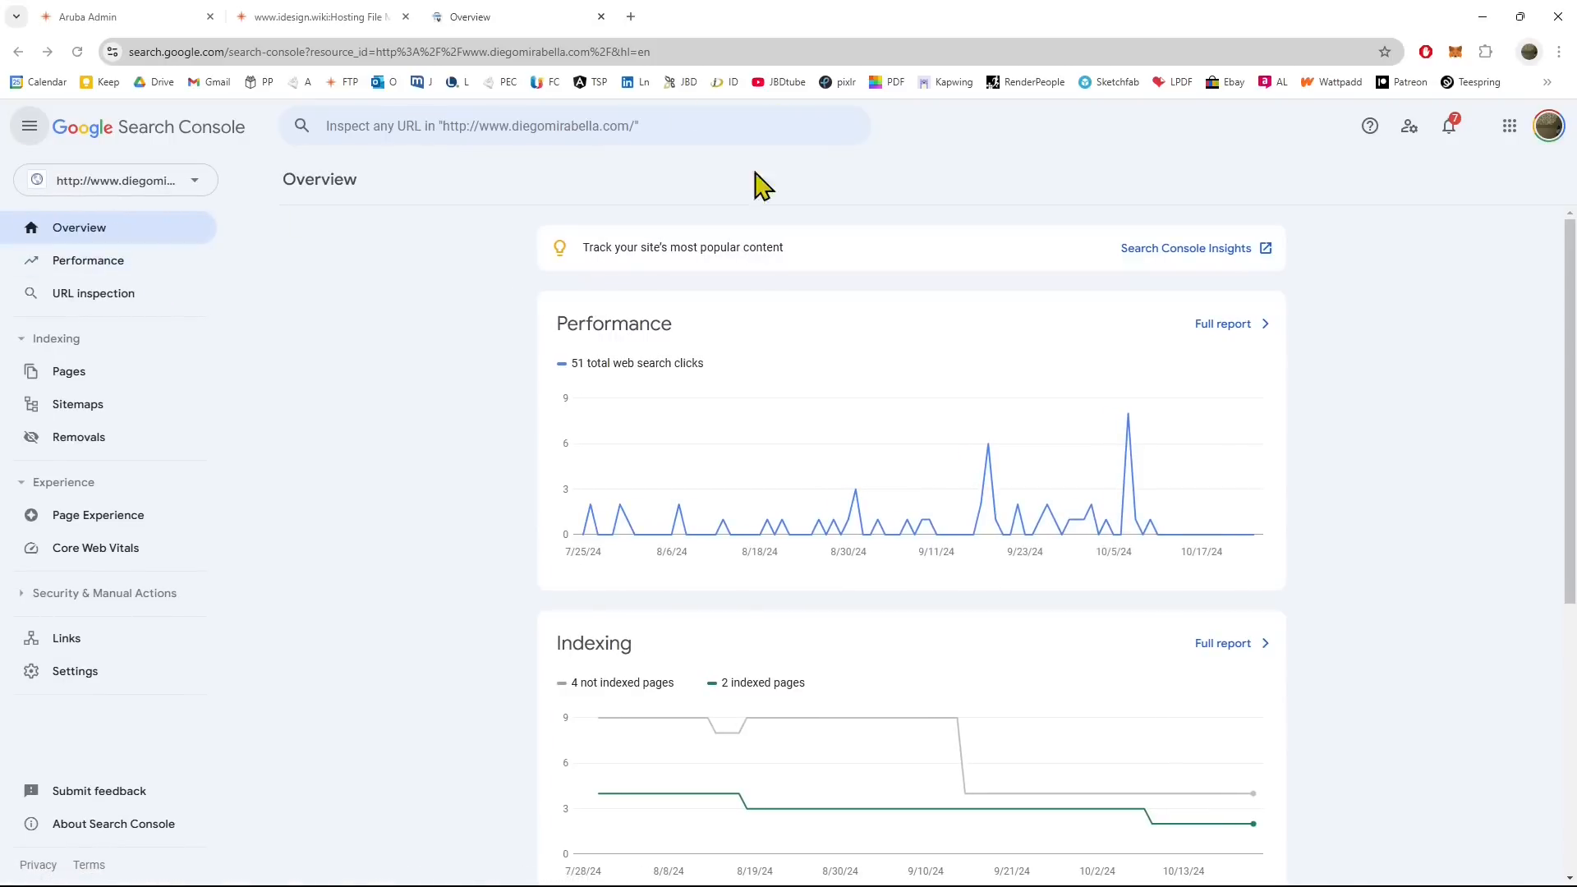
pyautogui.click(200, 182)
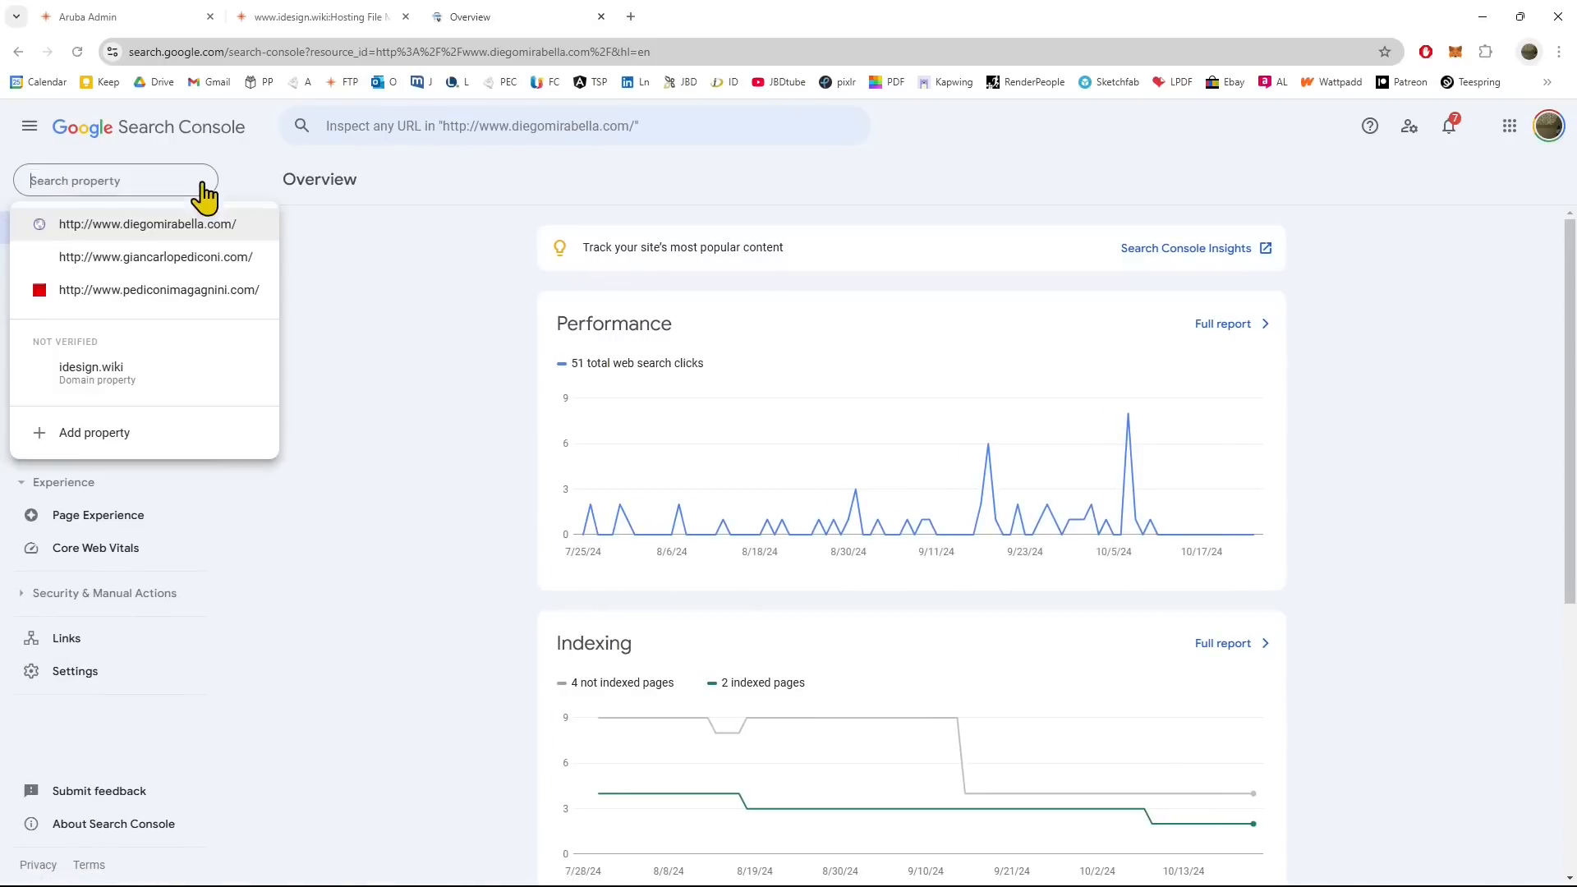
pyautogui.click(106, 432)
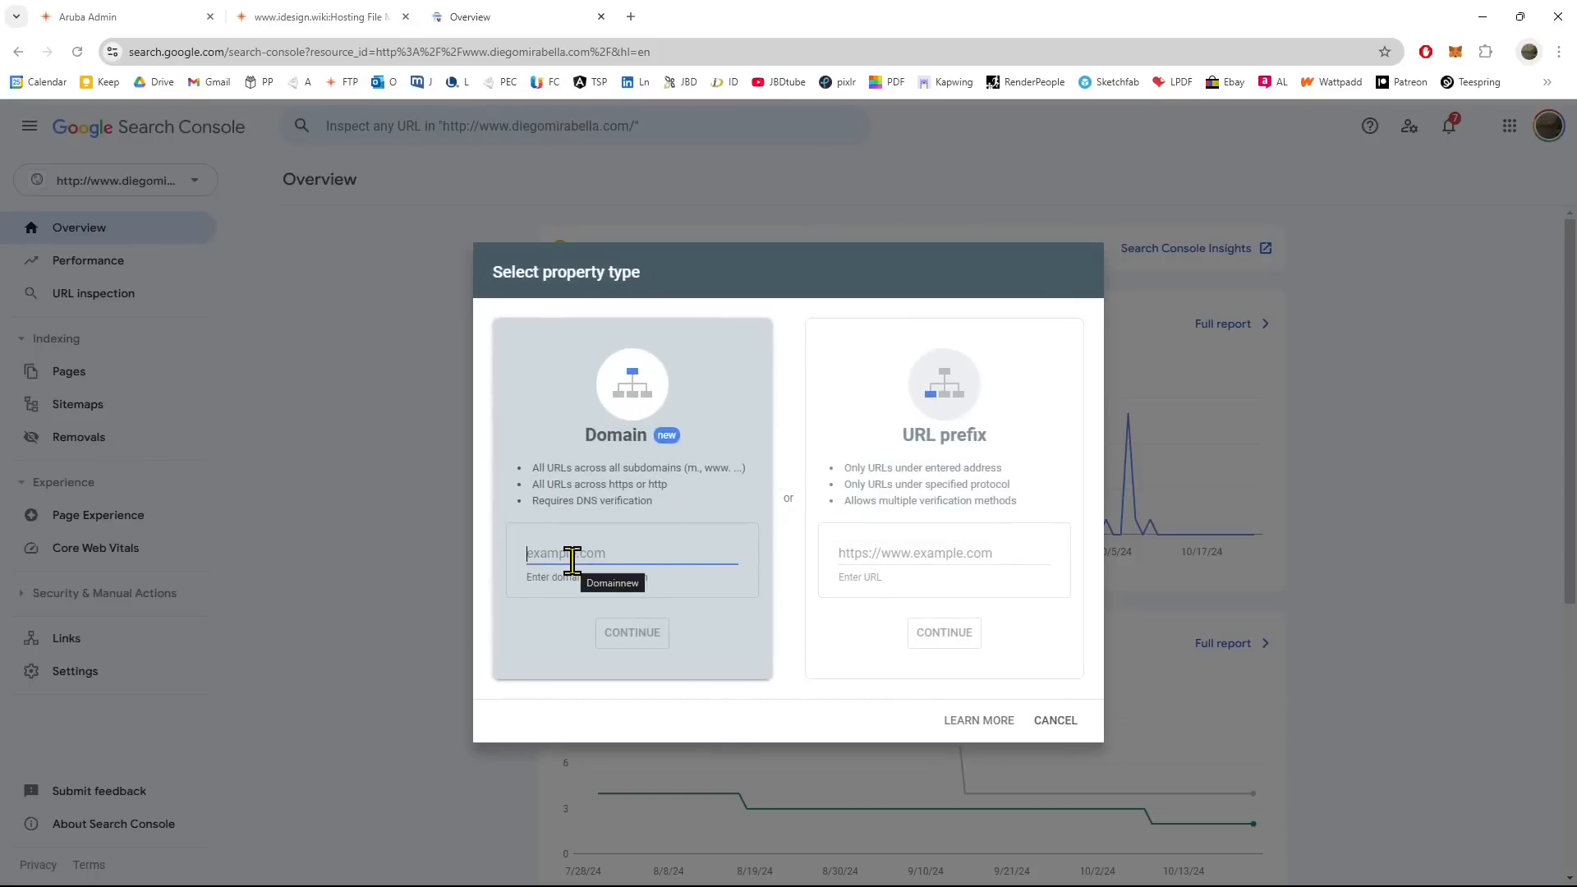
pyautogui.write('www.')
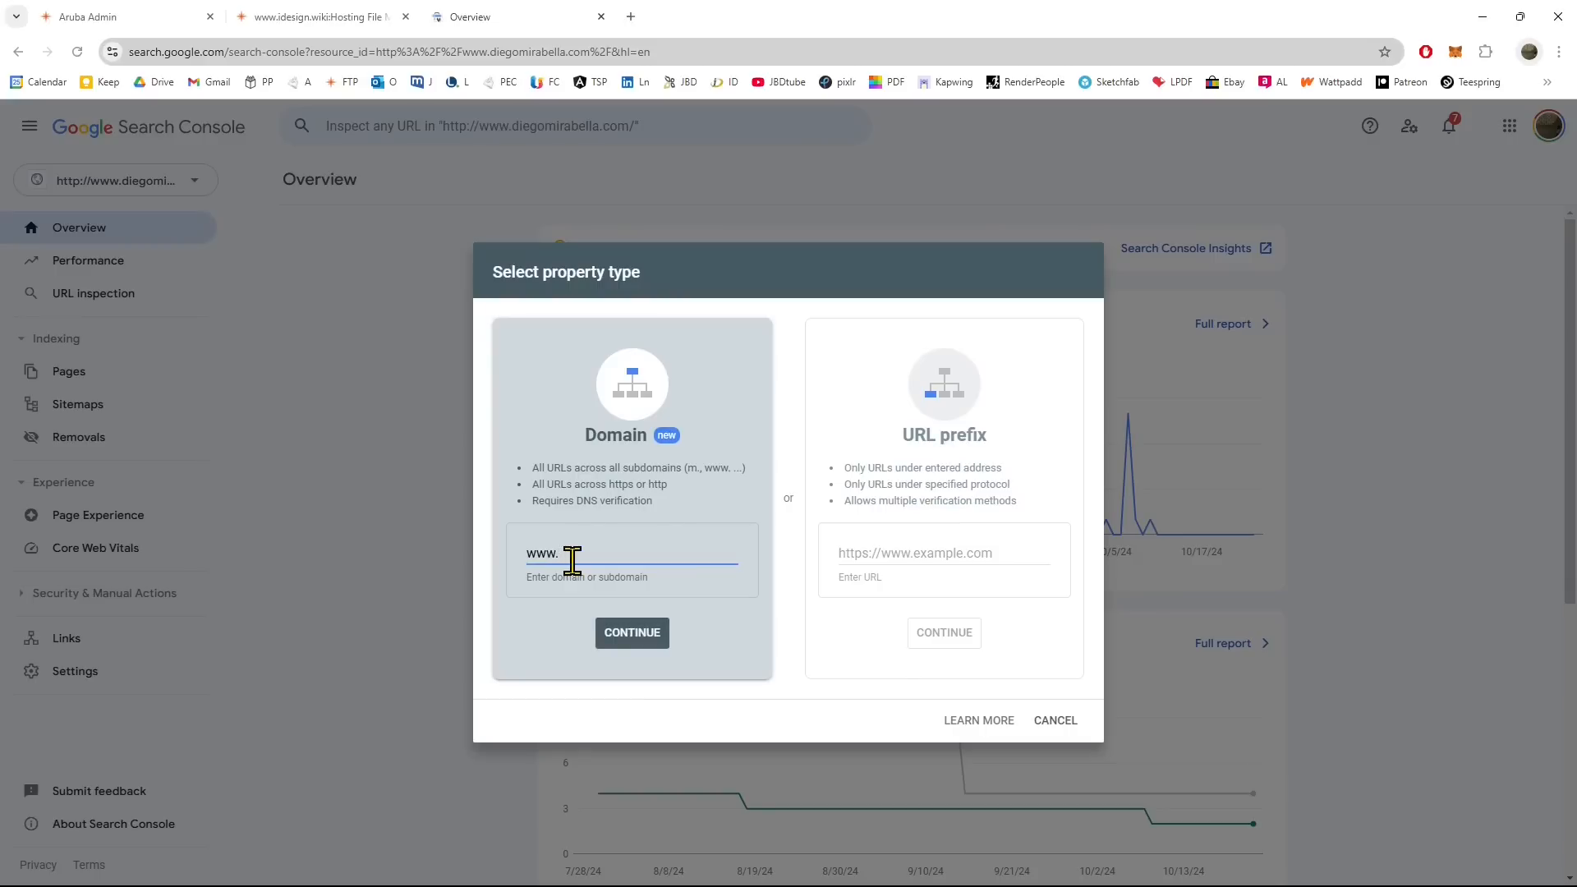
pyautogui.write('idesign.w')
pyautogui.write('iki')
pyautogui.click(585, 552)
pyautogui.write('i')
pyautogui.doubleClick(589, 552)
pyautogui.write('idesign')
pyautogui.click(655, 552)
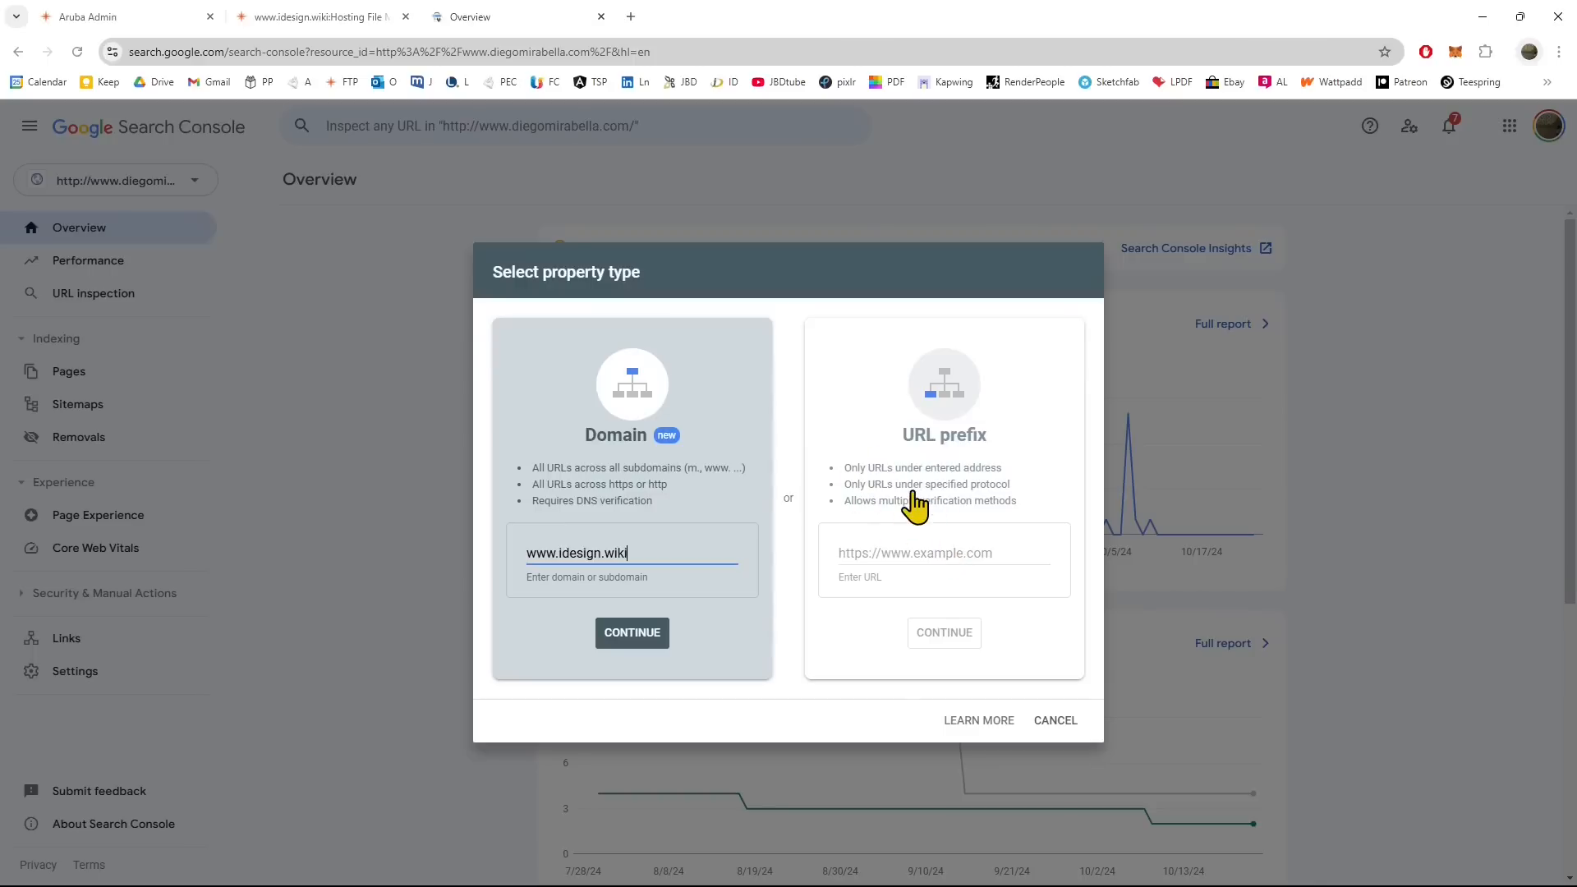
pyautogui.click(645, 631)
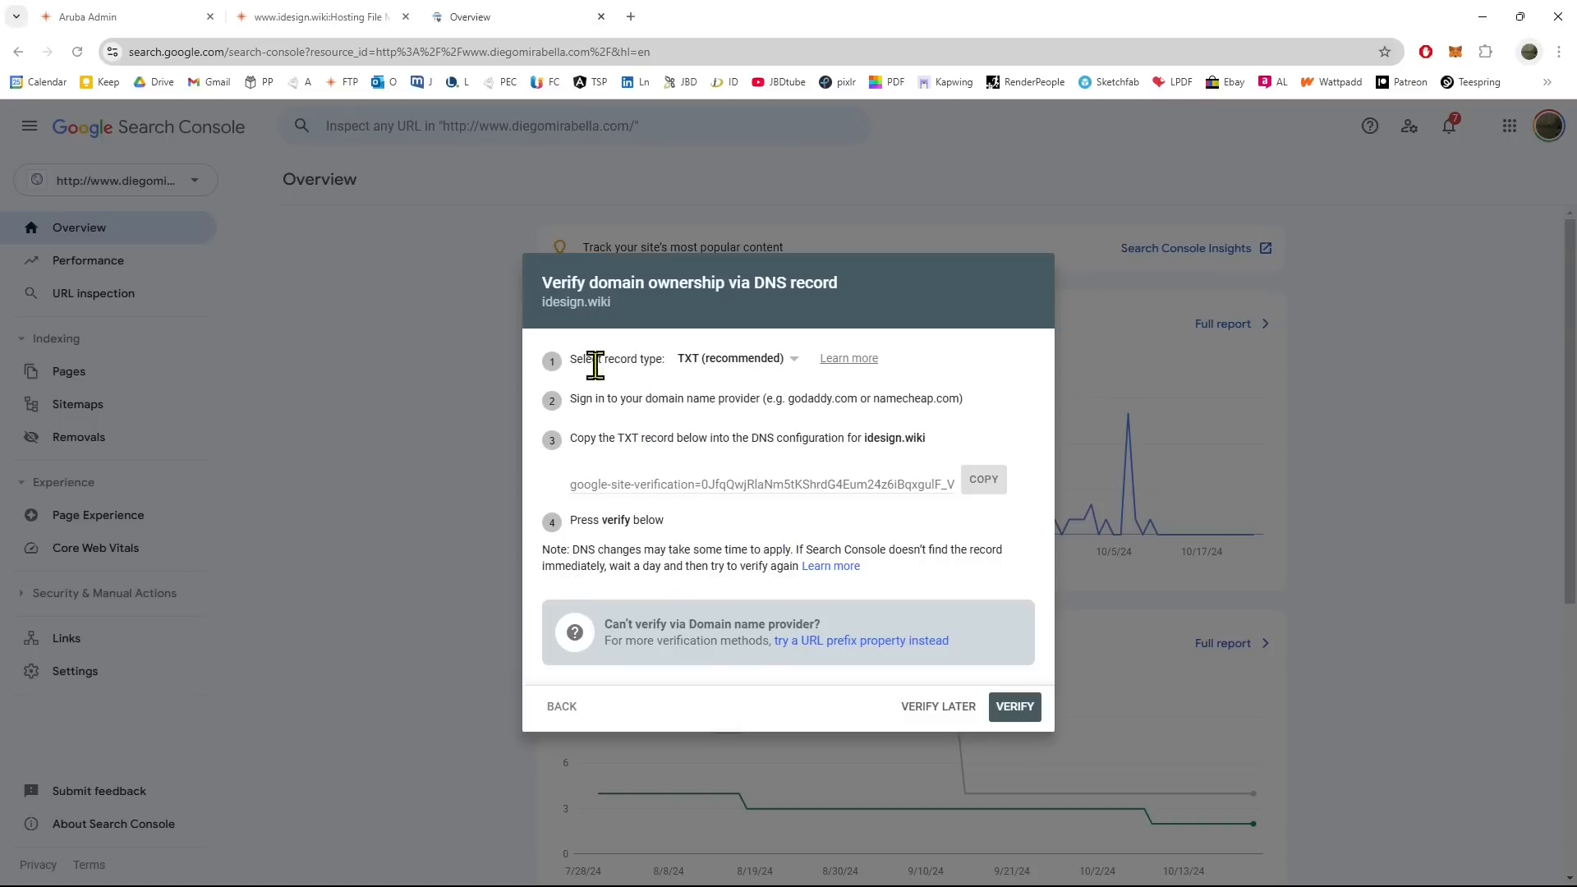
# Check the available DNS record types, keeping TXT (recommended), and highlight the instruction about signing in to the domain name provider.
pyautogui.click(780, 361)
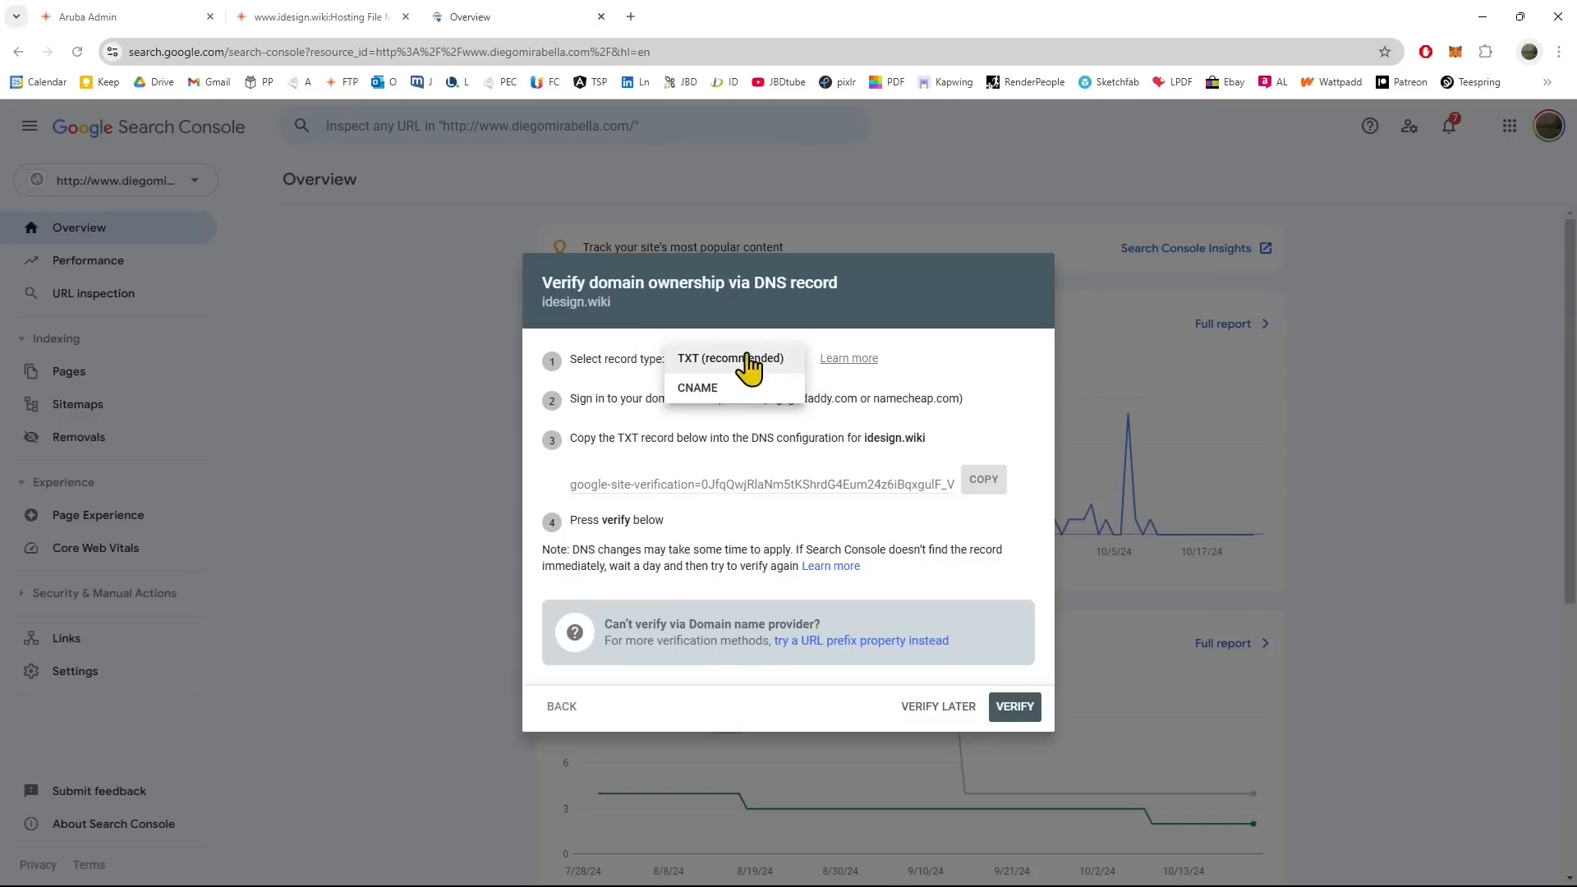
pyautogui.click(704, 361)
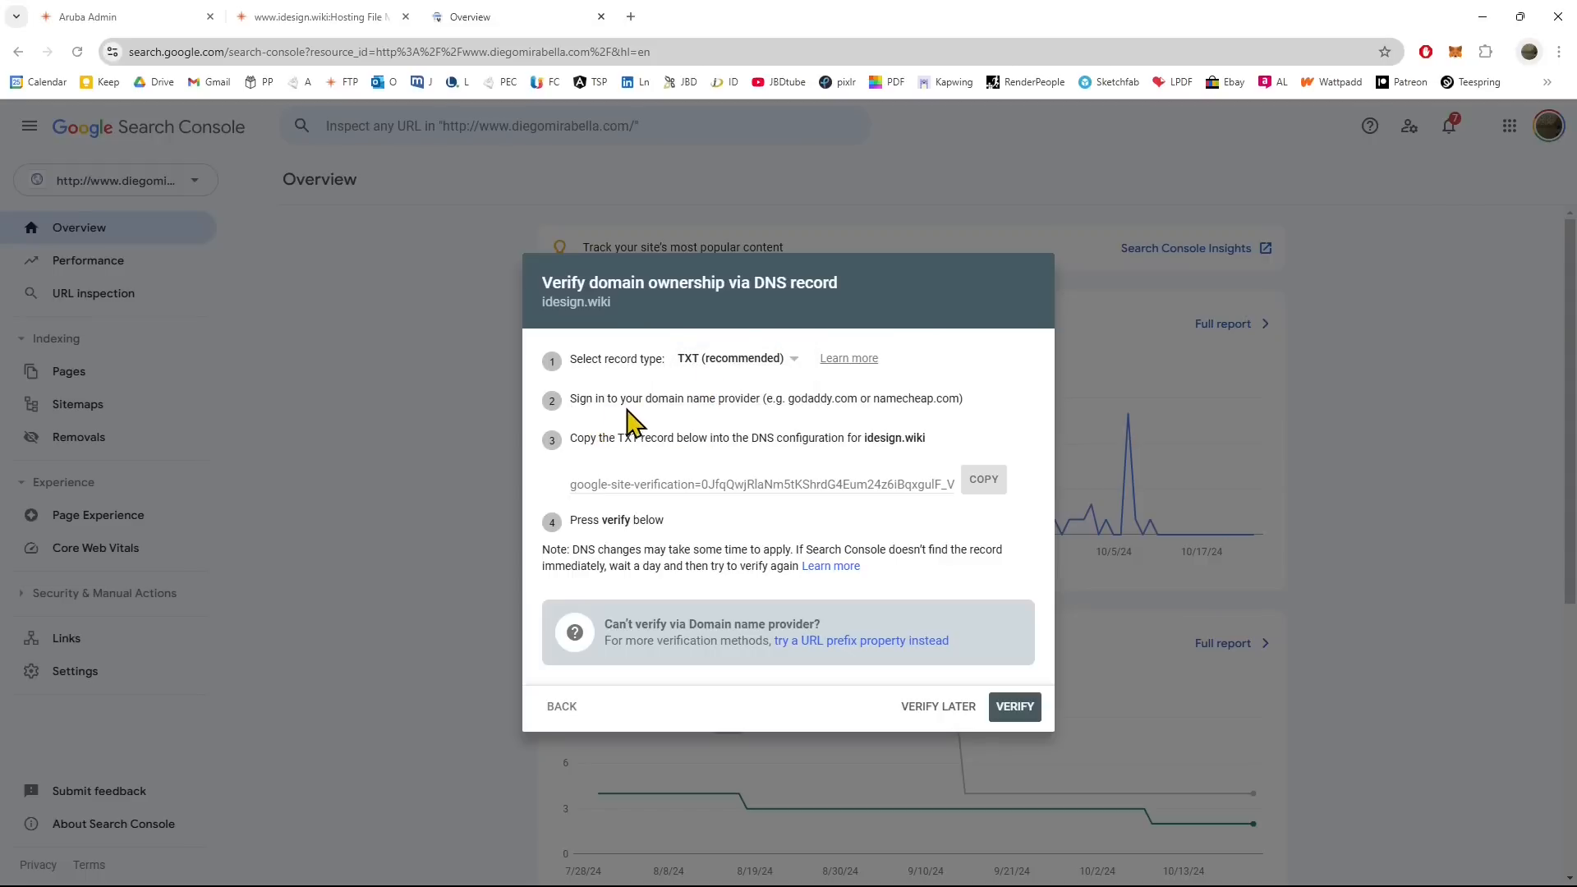
pyautogui.doubleClick(714, 398)
pyautogui.click(625, 413)
pyautogui.moveTo(577, 402); pyautogui.dragTo(966, 403)
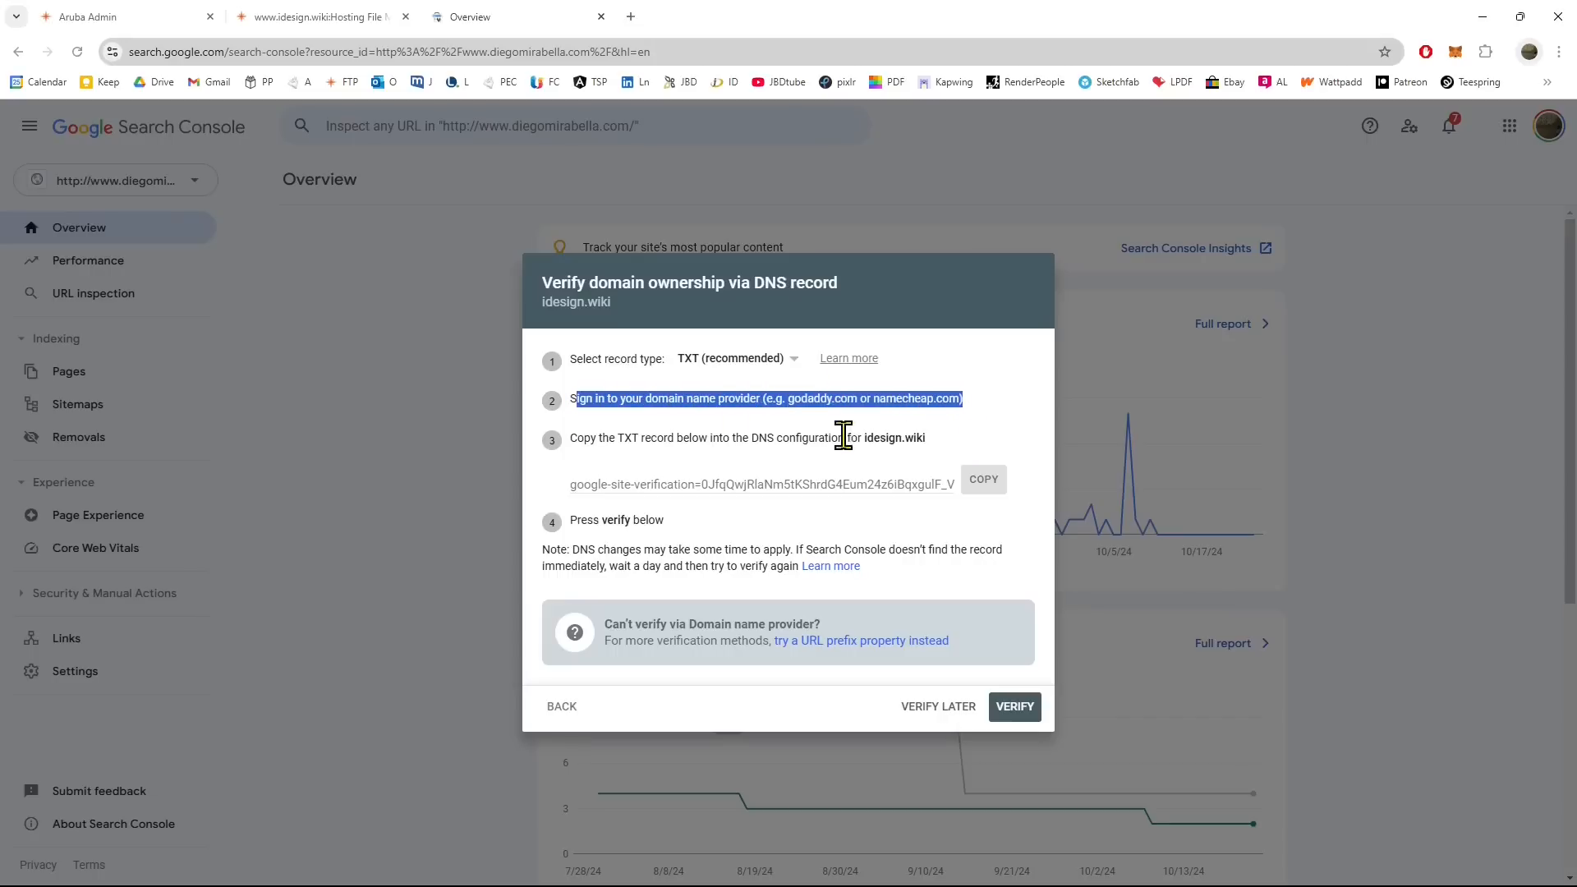
pyautogui.click(815, 402)
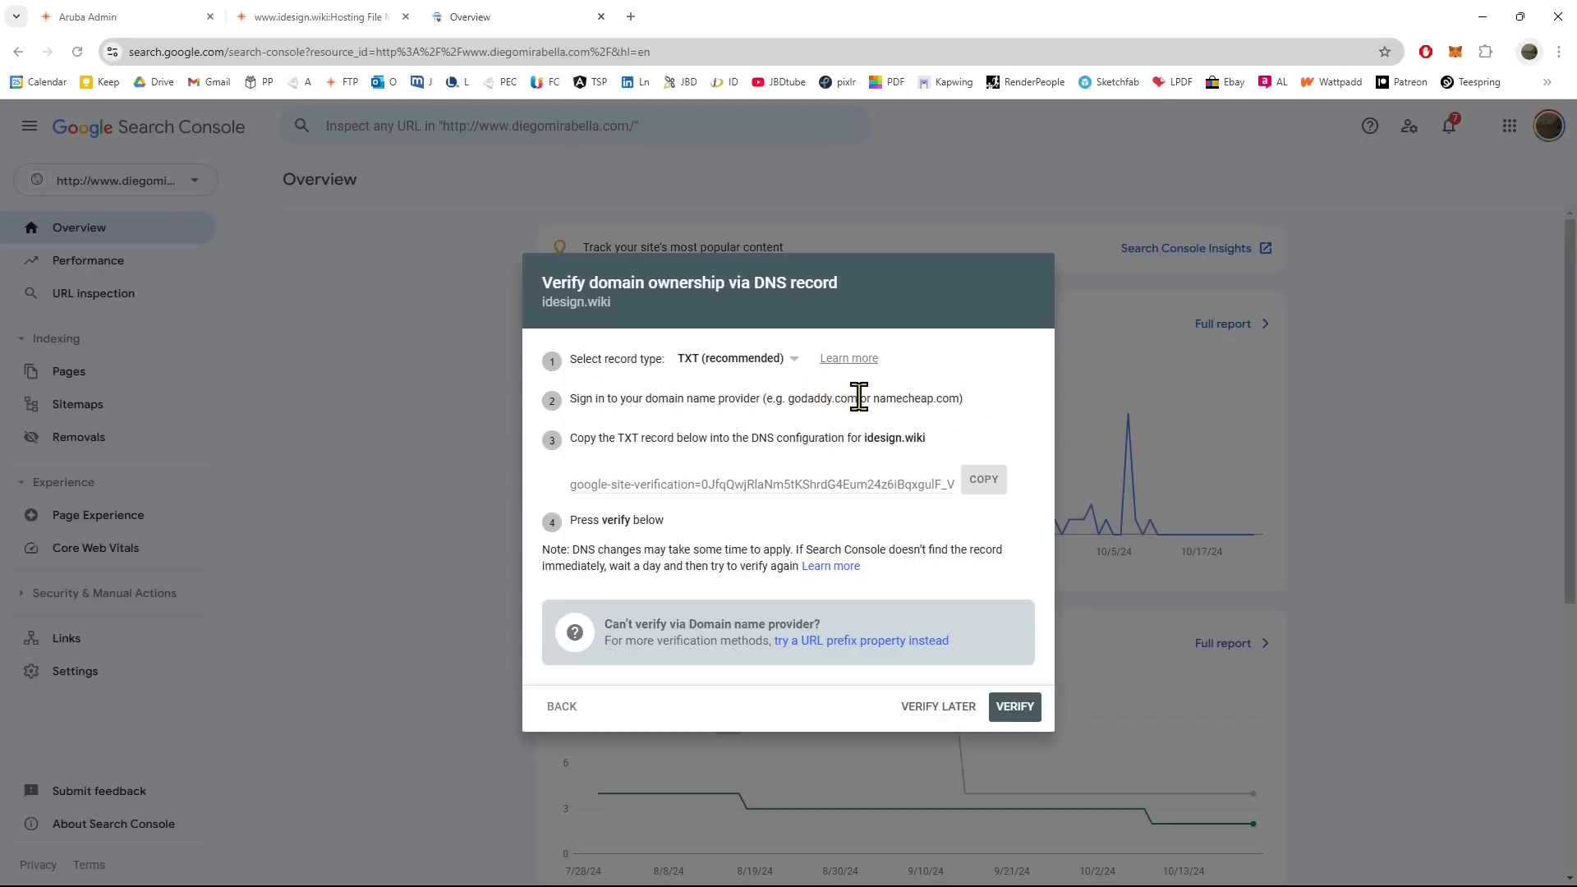
pyautogui.doubleClick(821, 401)
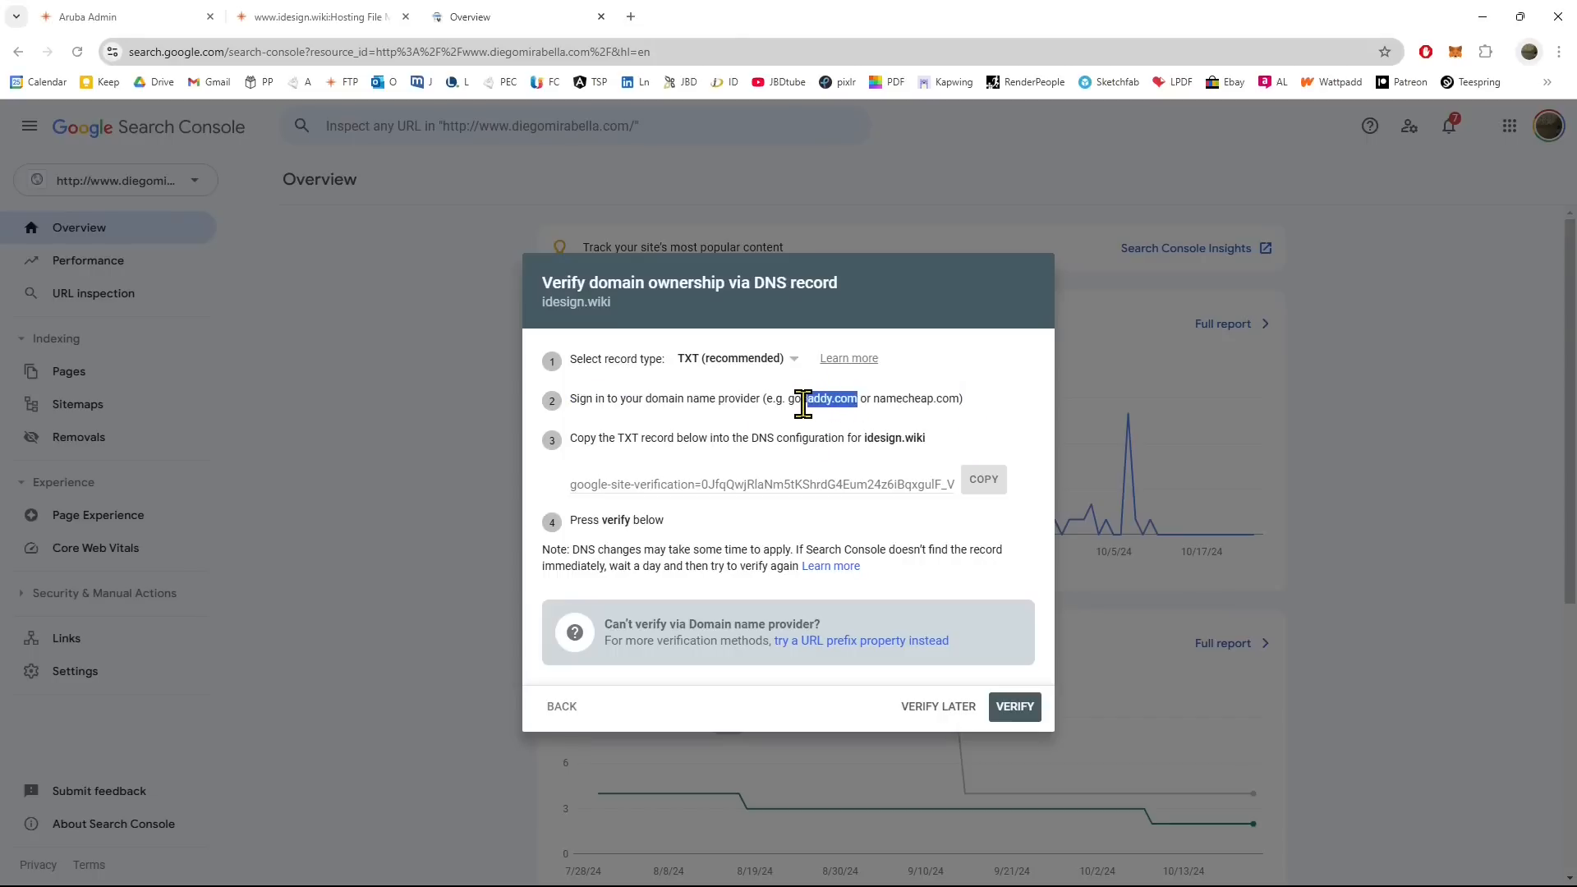
pyautogui.click(901, 402)
# Copy the TXT verification record, try to verify ownership of idesign.wiki, and dismiss the verification result.
pyautogui.click(986, 488)
pyautogui.click(1004, 711)
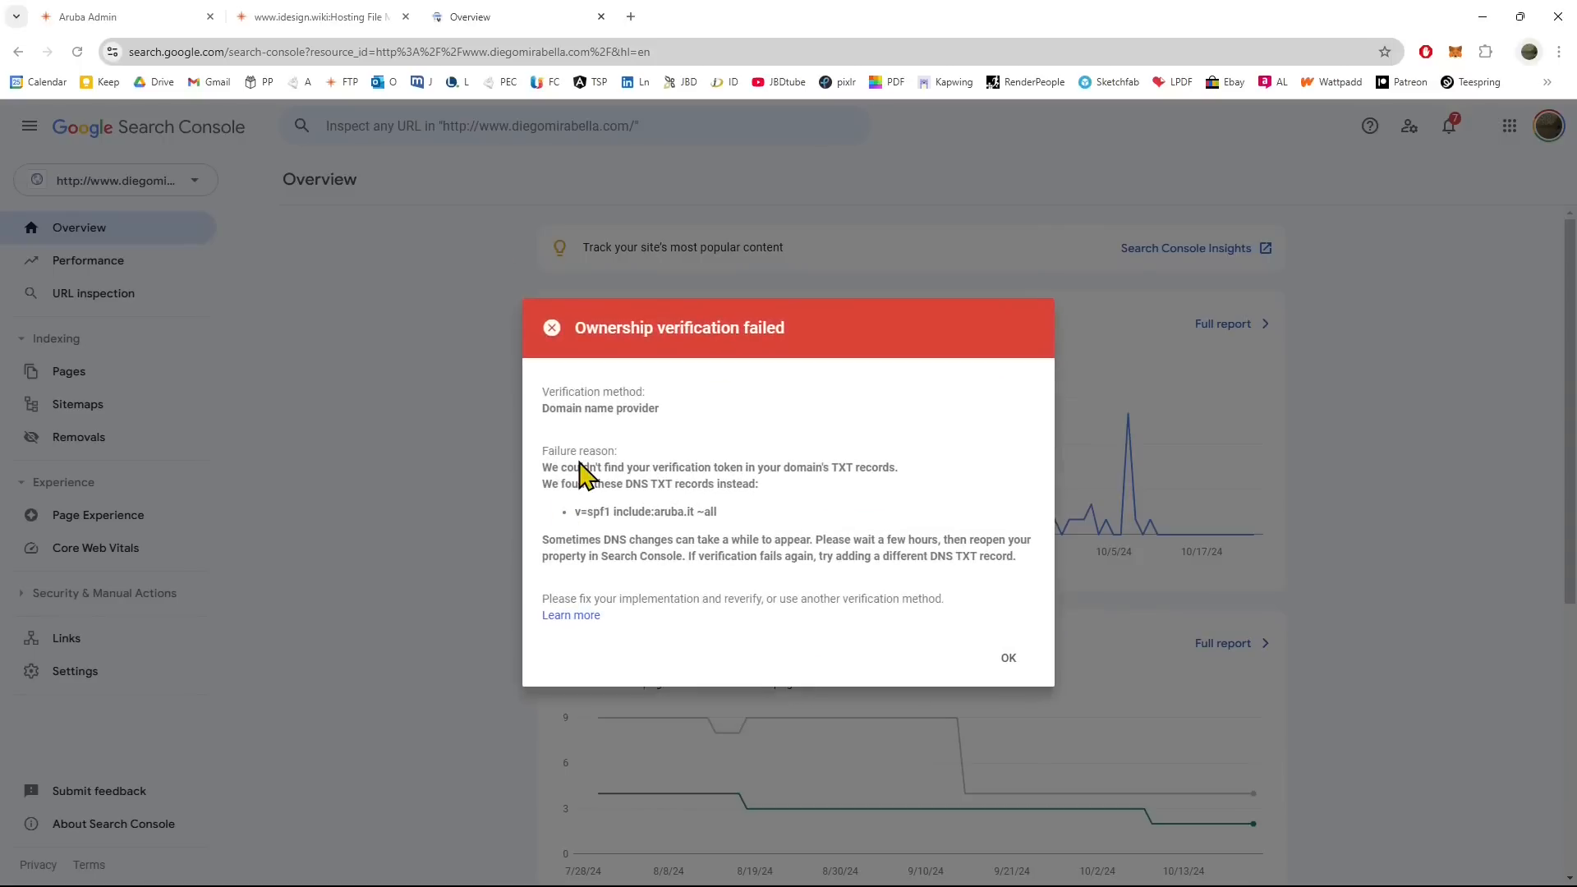
pyautogui.click(552, 329)
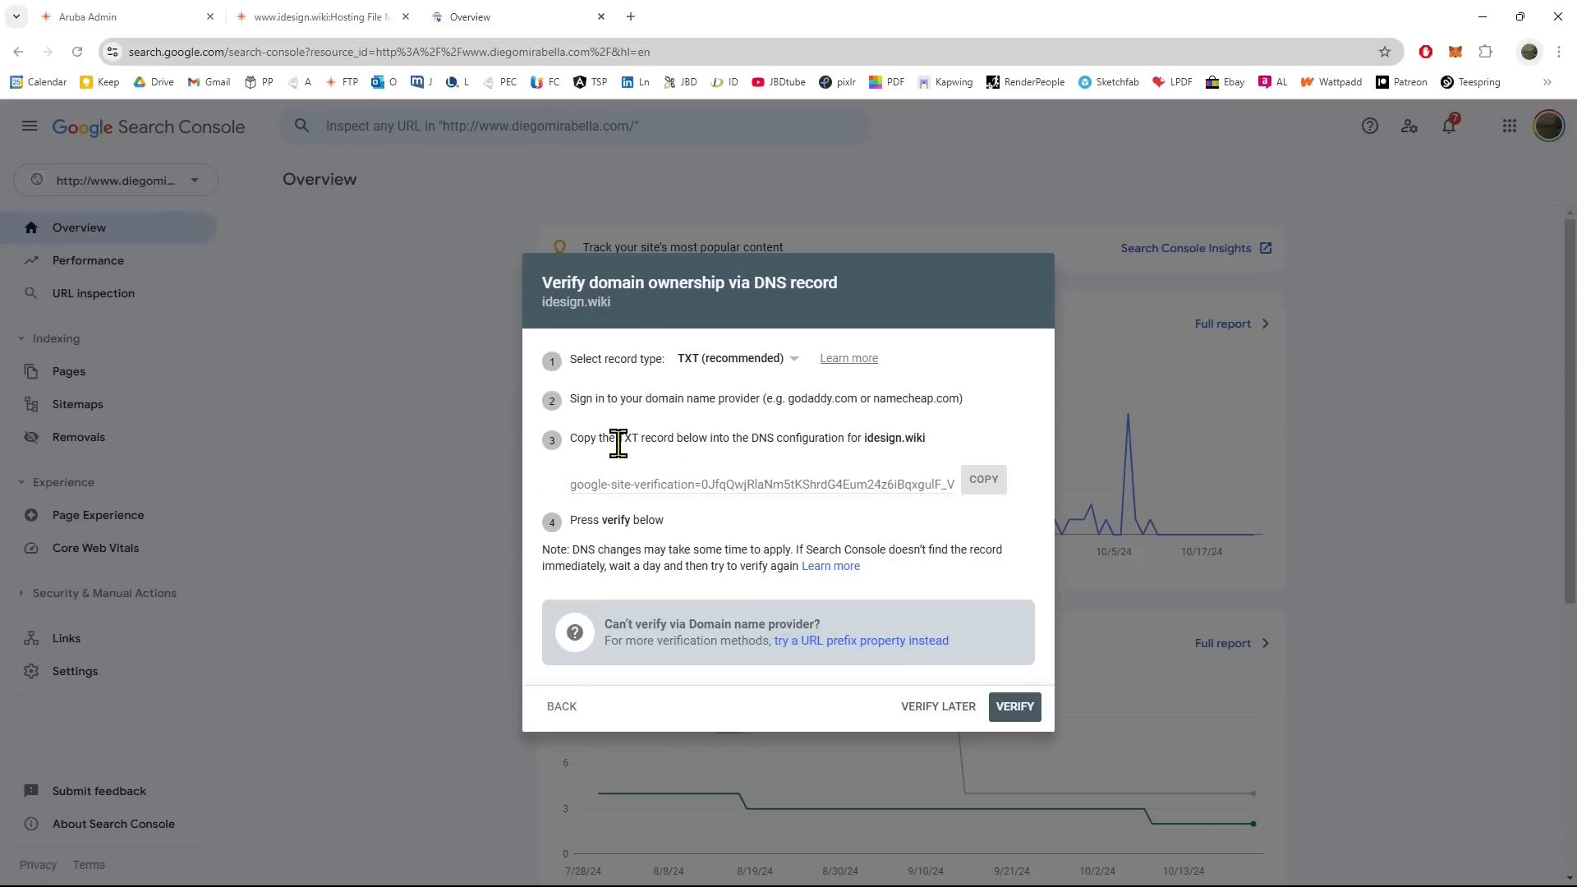
# Highlight the instruction about copying the TXT record into the DNS configuration, and cancel adding the domain property.
pyautogui.moveTo(618, 441); pyautogui.dragTo(865, 451)
pyautogui.click(758, 455)
pyautogui.moveTo(742, 439); pyautogui.dragTo(838, 436)
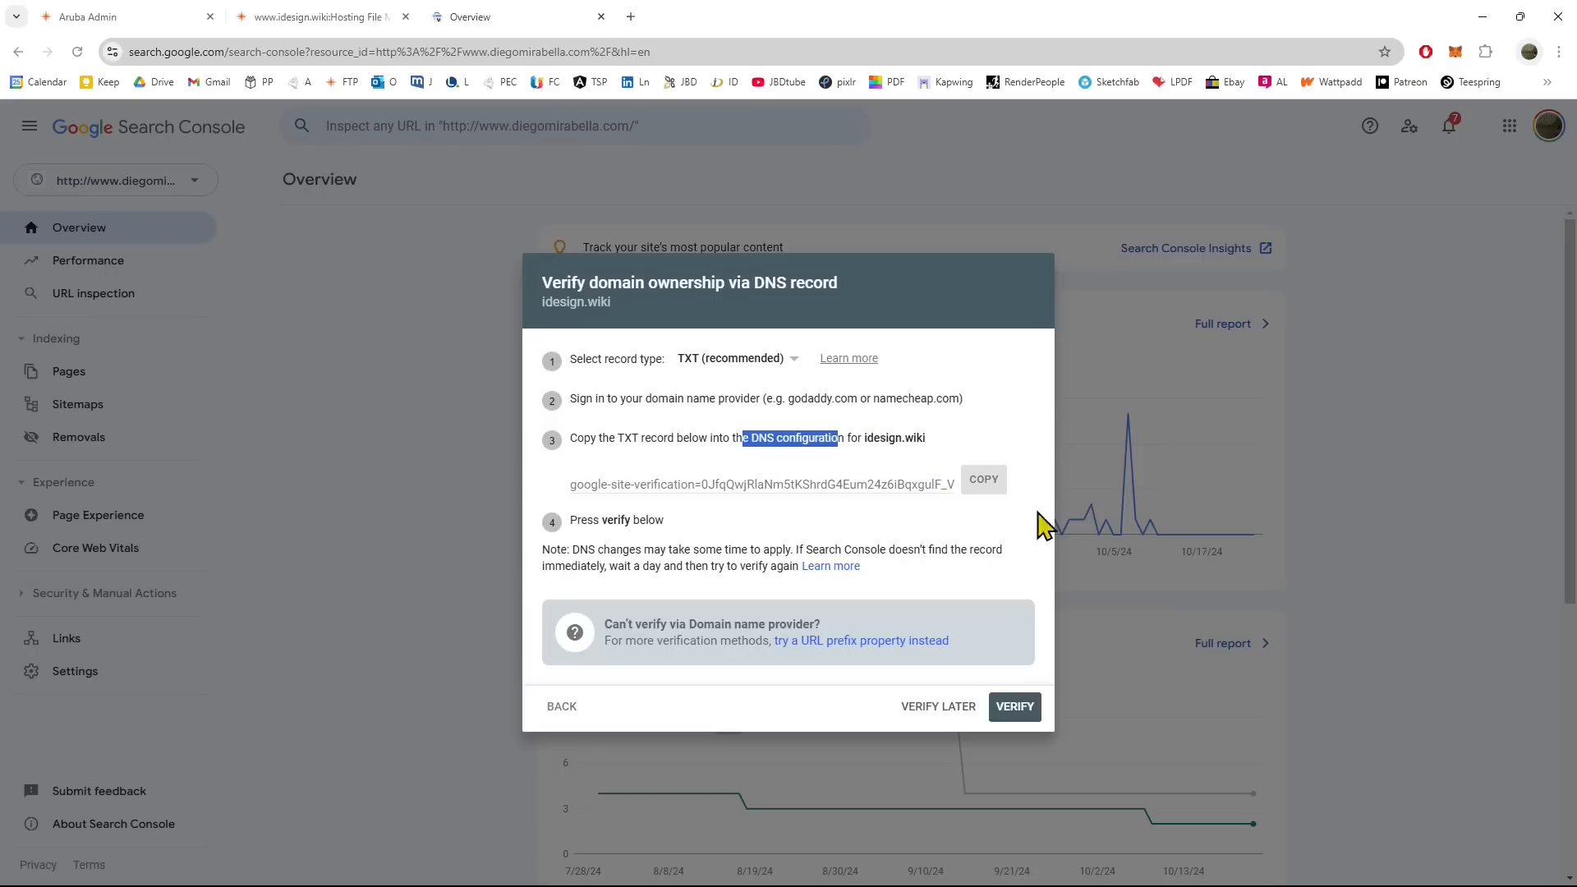
pyautogui.click(548, 706)
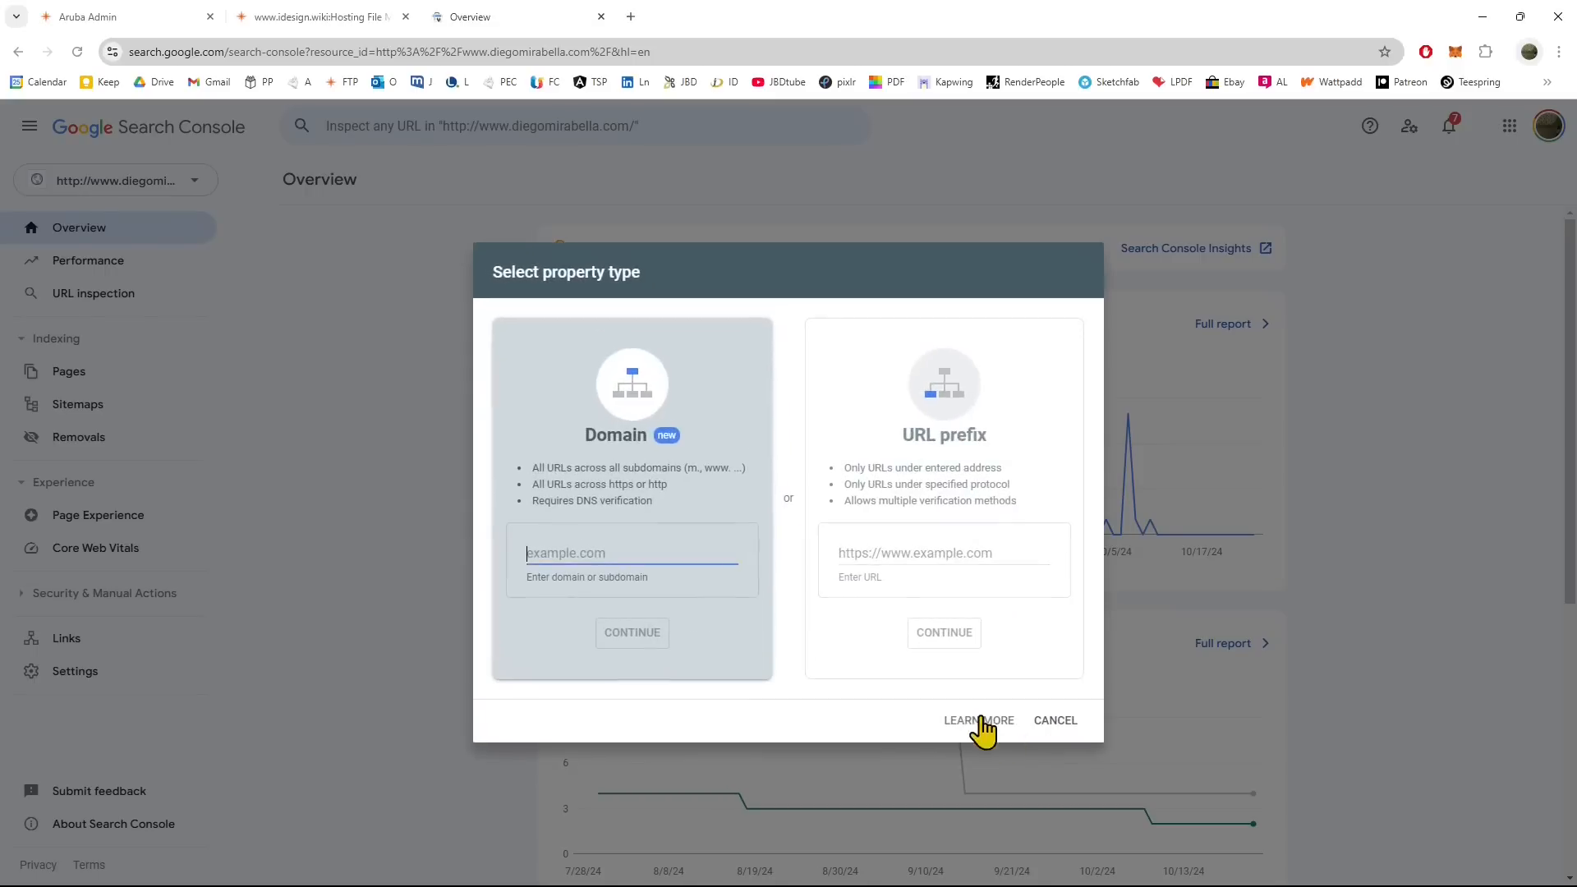
pyautogui.click(1054, 721)
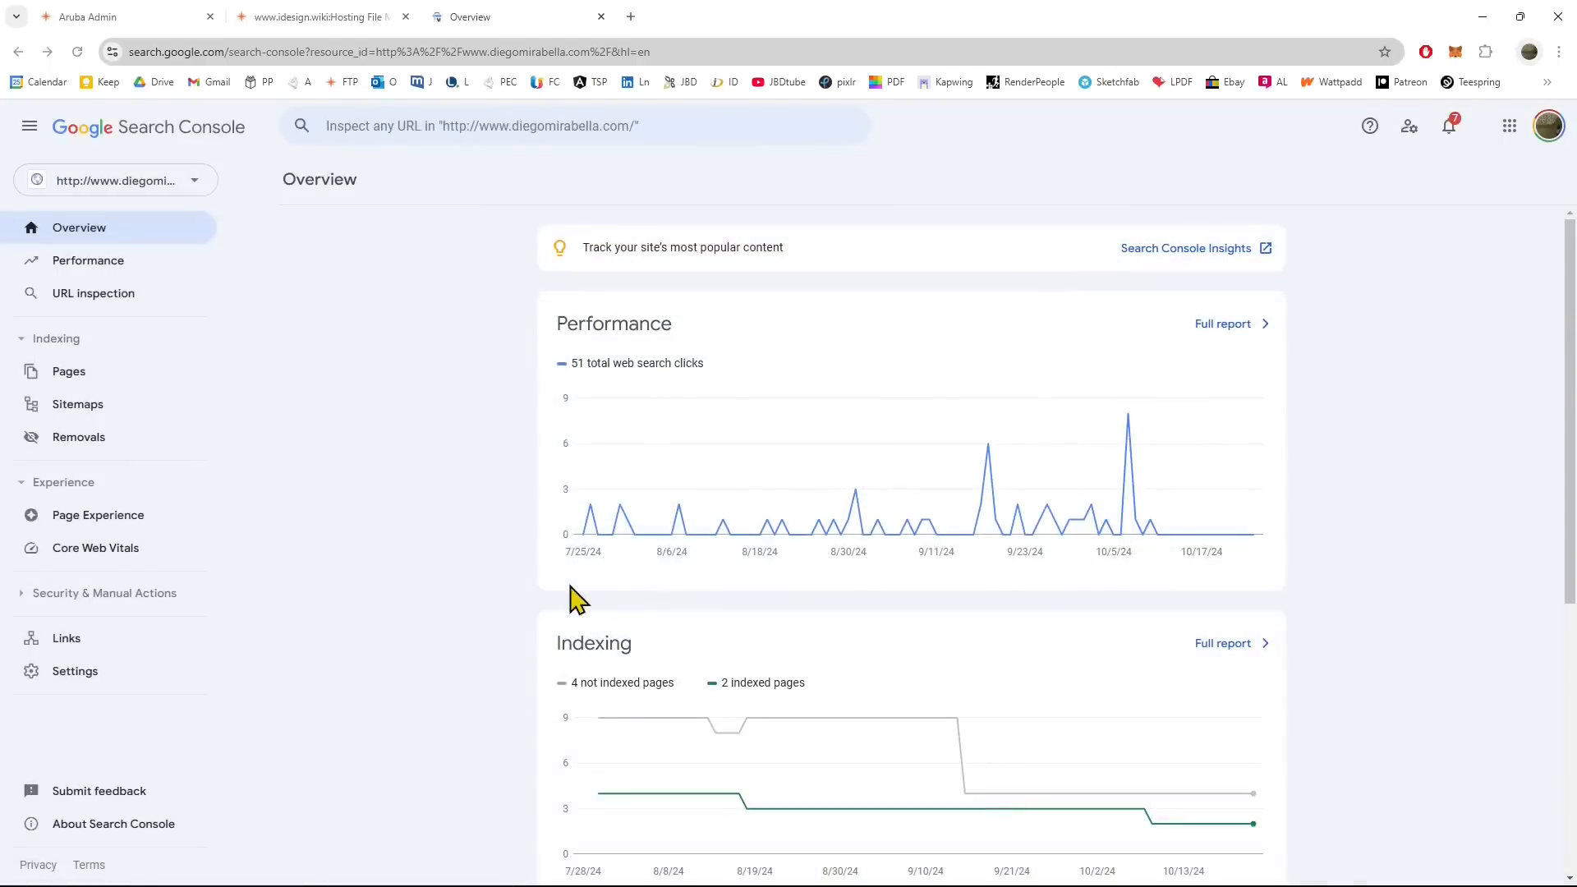